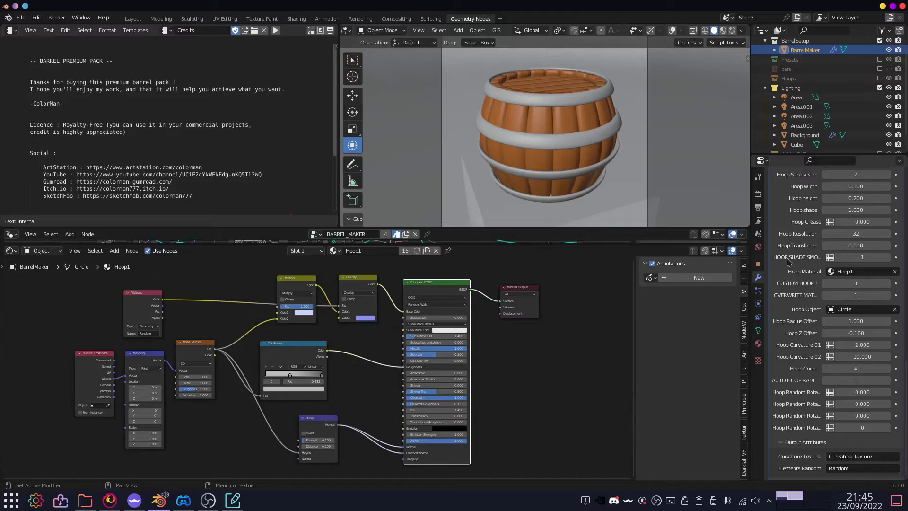
Look through the BarrelMaker modifier's parameters, from the hoop settings up to Global Seed, and the Credits text.
scroll(788, 262, up, 3)
scroll(788, 262, up, 3)
drag(516, 242, 496, 237)
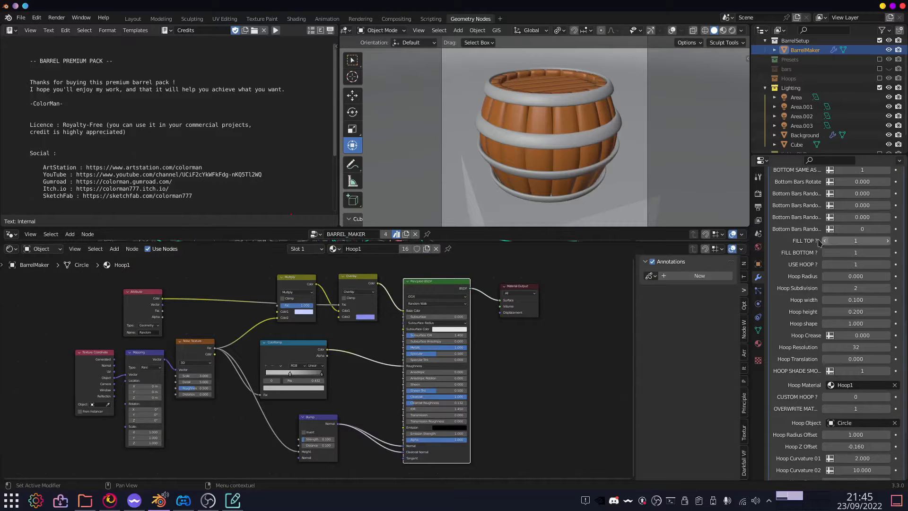
scroll(810, 245, up, 10)
scroll(810, 245, up, 8)
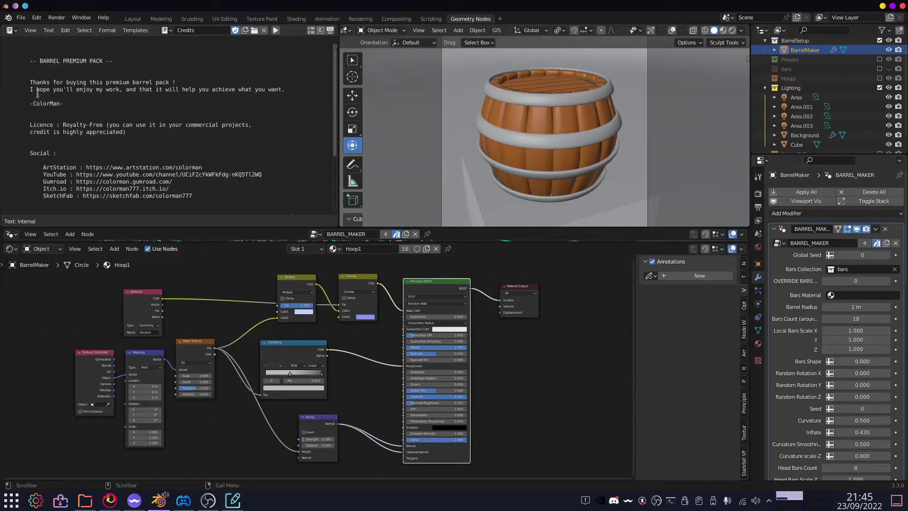
click(78, 60)
scroll(788, 341, down, 1)
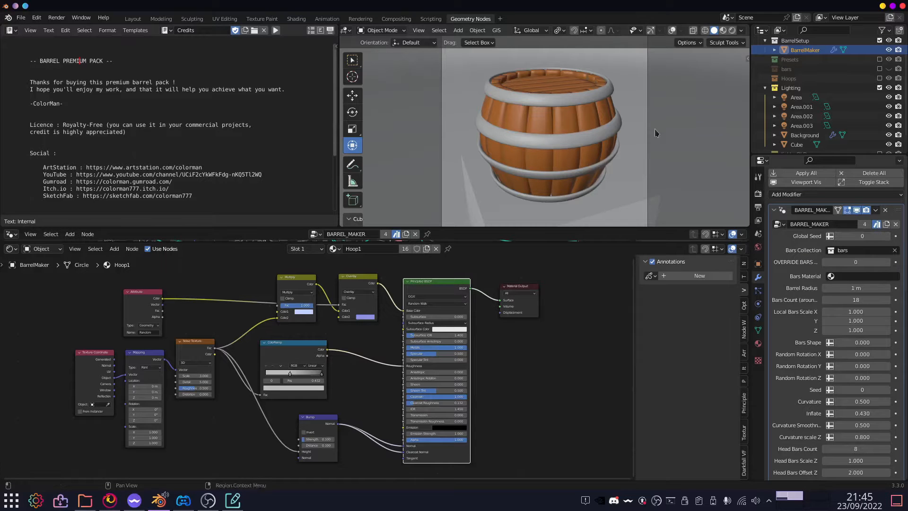
Show the viewport overlays and gizmos, and set the BARREL_MAKER modifier's Global Seed to 1.
click(671, 30)
click(651, 31)
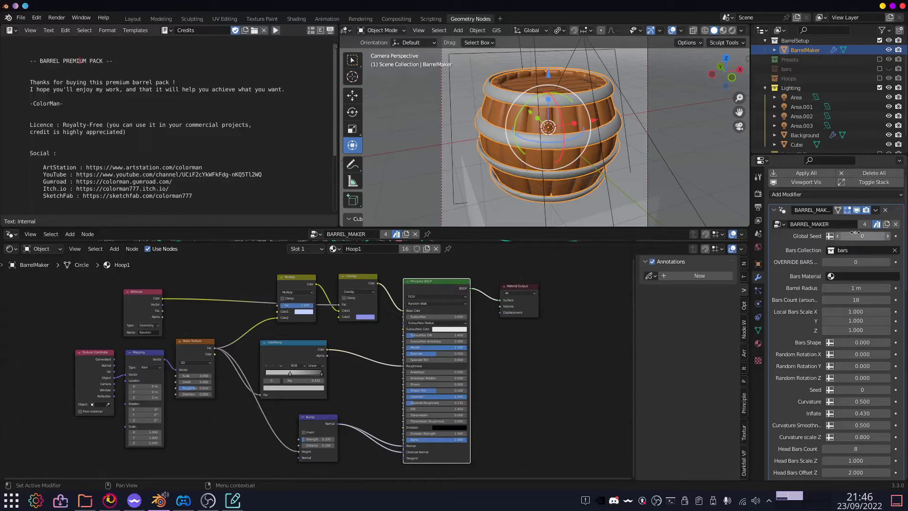
scroll(814, 289, down, 5)
scroll(846, 387, down, 4)
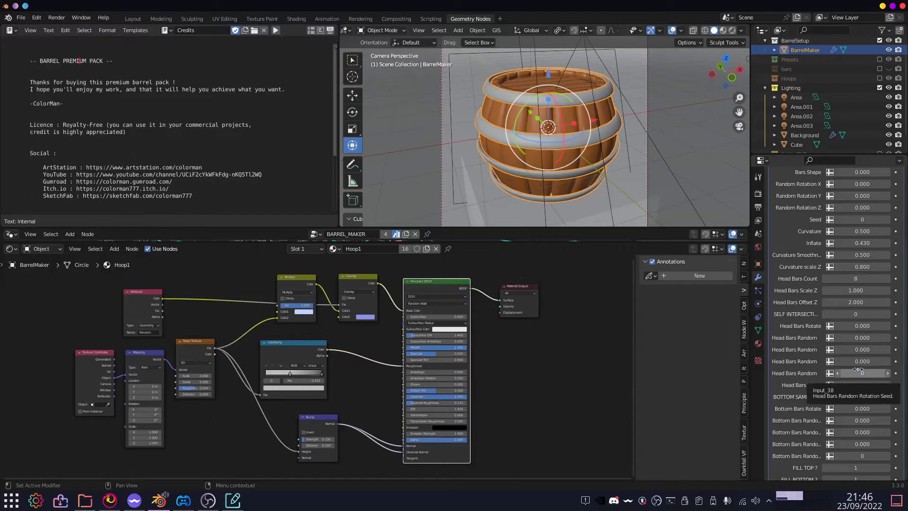
scroll(853, 350, up, 10)
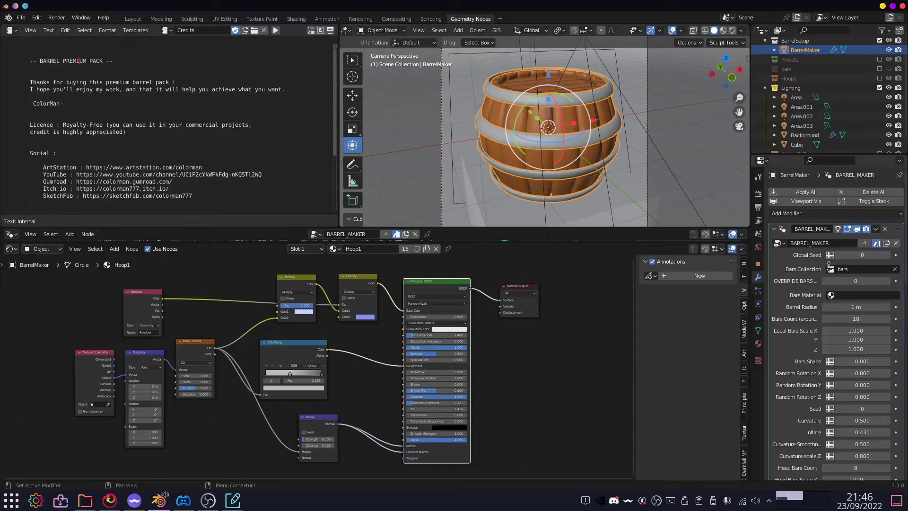
click(885, 255)
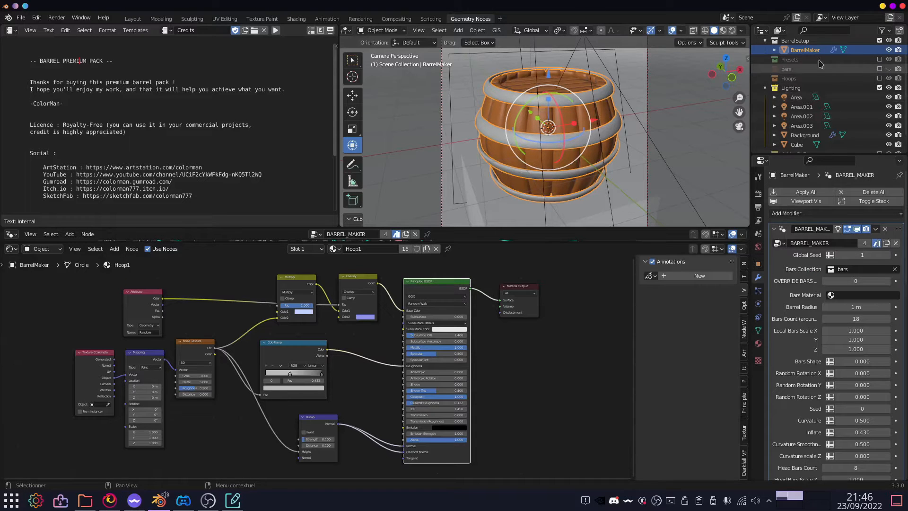
Hide the overlays and gizmos in the 3D viewport.
click(672, 29)
click(650, 30)
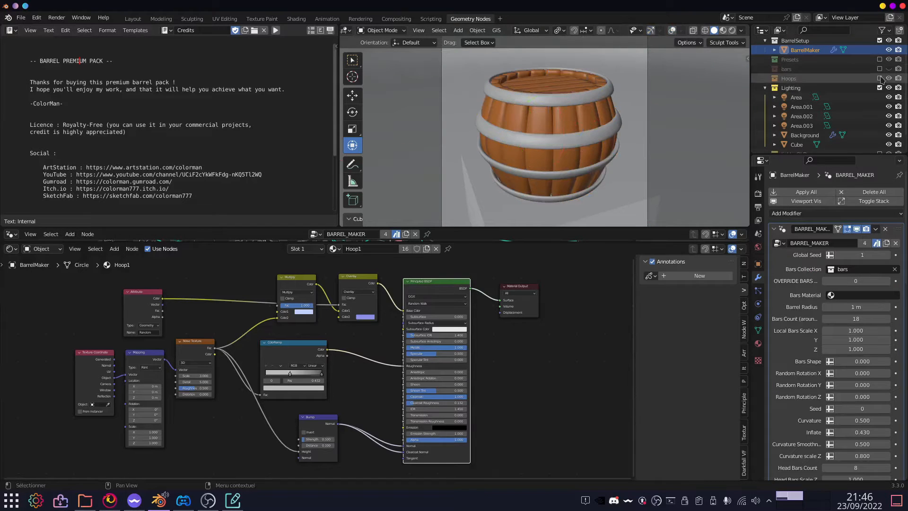
Hide the BarrelMaker object, enable the bars collection and examine the plank meshes in wireframe and shaded display.
click(889, 49)
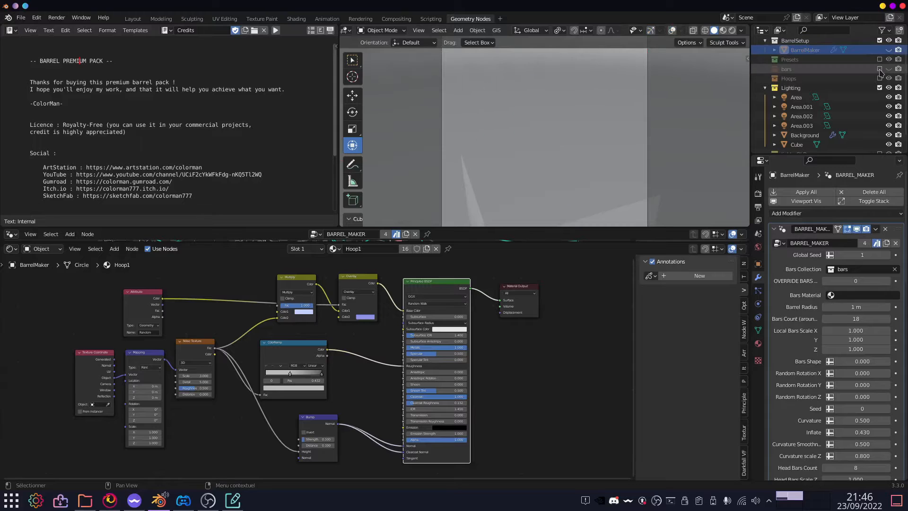
click(879, 69)
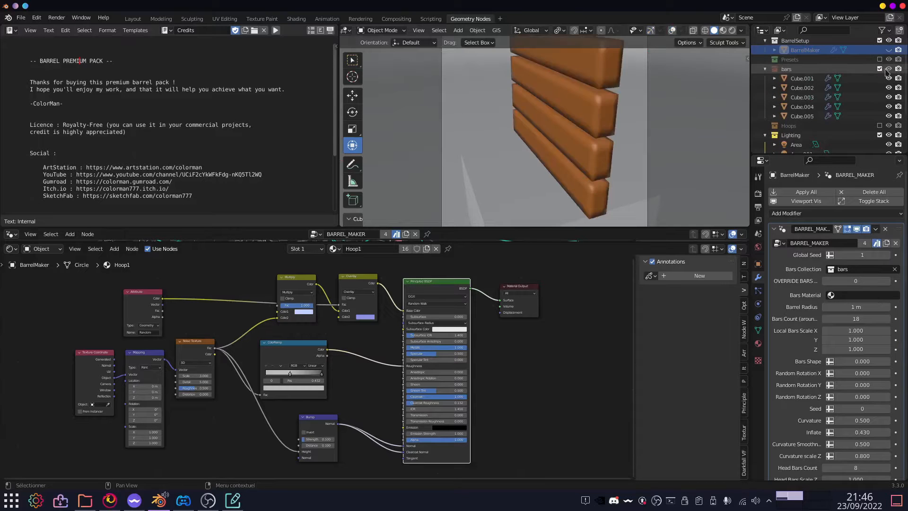
middle_drag(650, 109, 623, 101)
key(z)
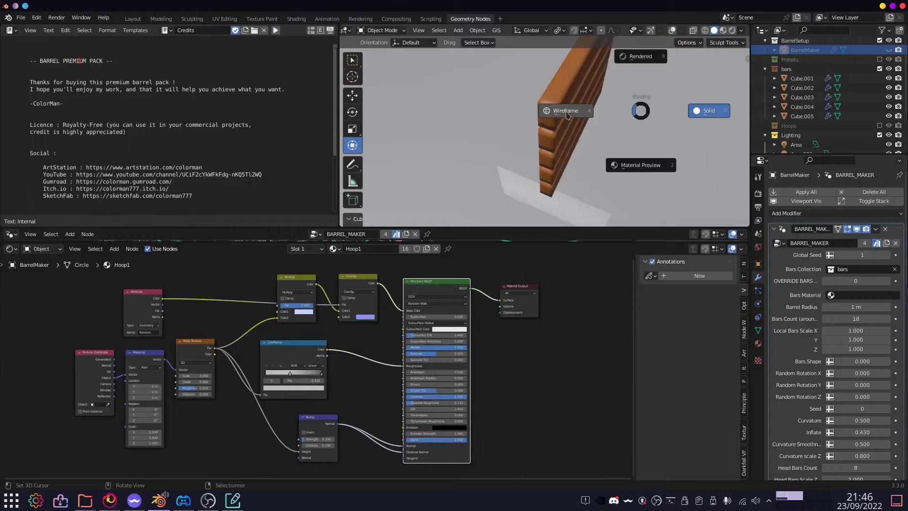
click(565, 112)
mouse_move(507, 121)
middle_down()
mouse_move(636, 88)
mouse_move(506, 129)
mouse_move(638, 136)
mouse_move(481, 138)
middle_up()
key(z)
click(581, 138)
Select the Cube.002 plank and examine the nodes of its Bars1 material.
mouse_move(490, 97)
middle_down()
mouse_move(611, 117)
mouse_move(719, 117)
middle_up()
click(561, 140)
middle_drag(331, 425, 547, 412)
scroll(387, 379, down, 7)
middle_drag(369, 378, 338, 431)
scroll(340, 421, up, 3)
middle_drag(355, 399, 313, 346)
scroll(208, 333, up, 2)
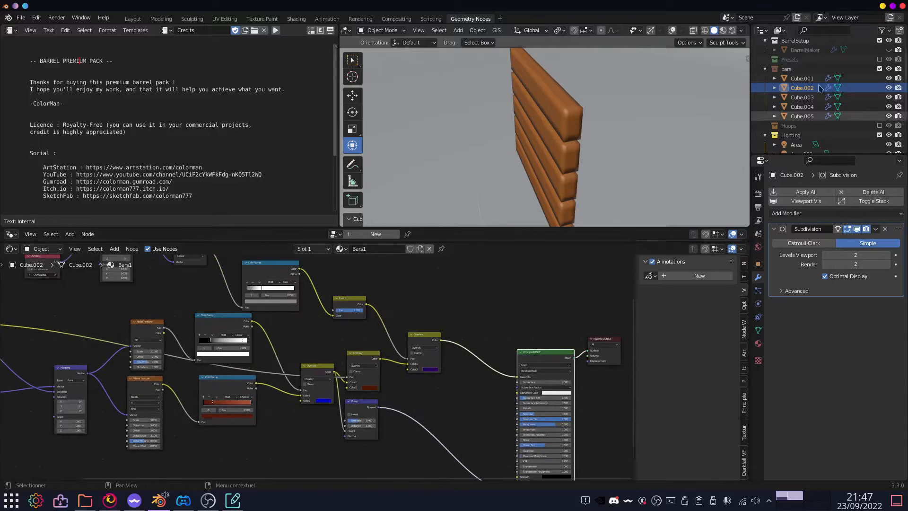
Disable the bars collection, unhide BarrelMaker and return the viewport to the active camera.
click(880, 69)
scroll(885, 63, up, 1)
click(888, 60)
middle_drag(676, 187, 601, 145)
click(601, 141)
key(q)
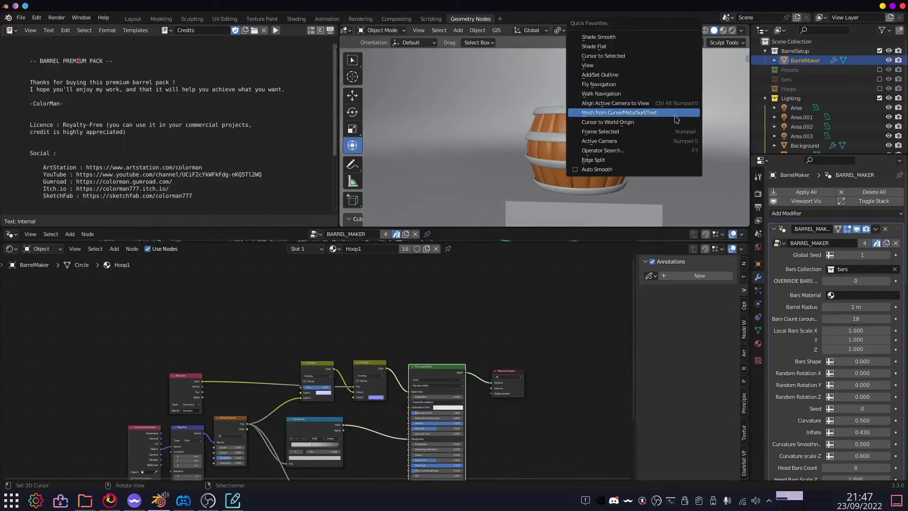
click(656, 141)
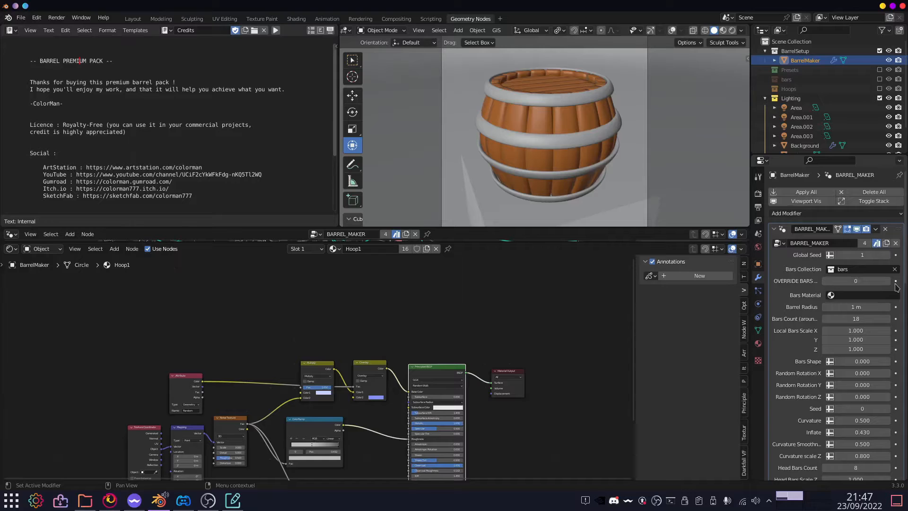
Preview the barrel in Material Preview and Rendered shading, and return to Solid shading.
drag(887, 283, 852, 278)
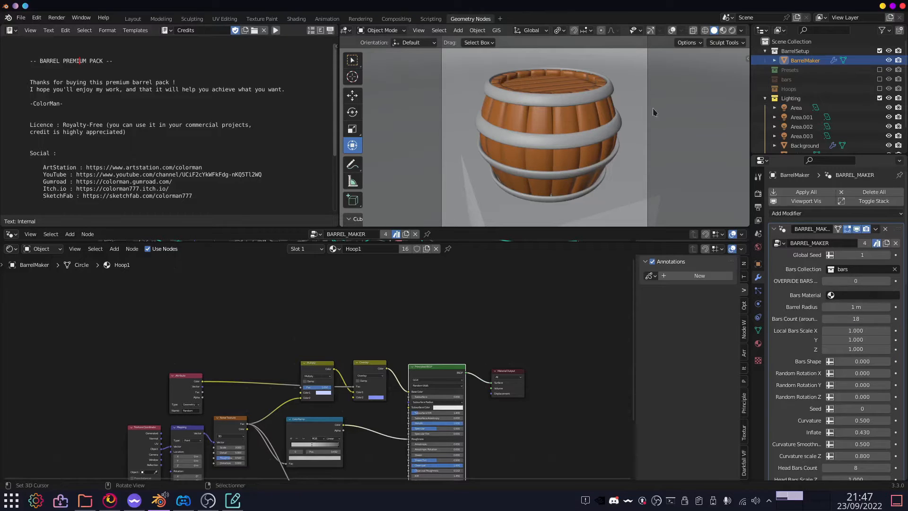
click(725, 32)
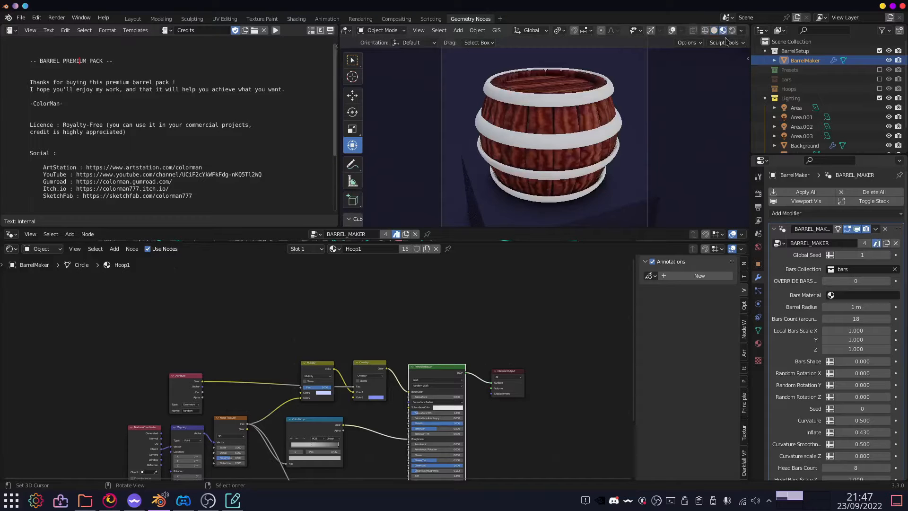
click(732, 31)
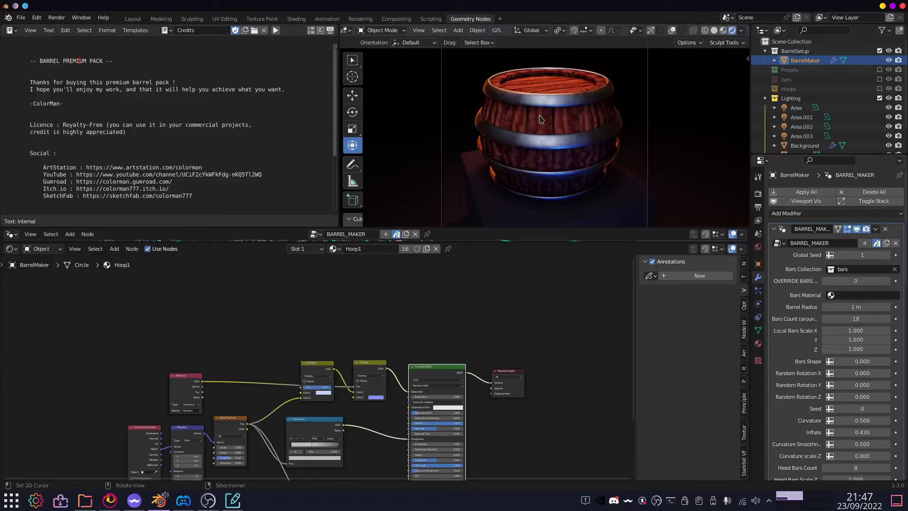
click(714, 31)
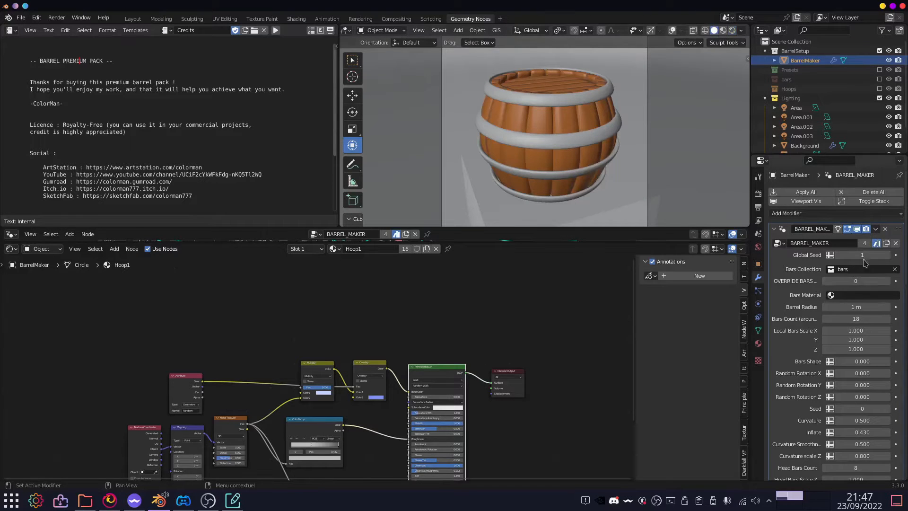
Try a Barrel Radius of about 1.5 m and set it back to 1 m.
scroll(814, 321, down, 3)
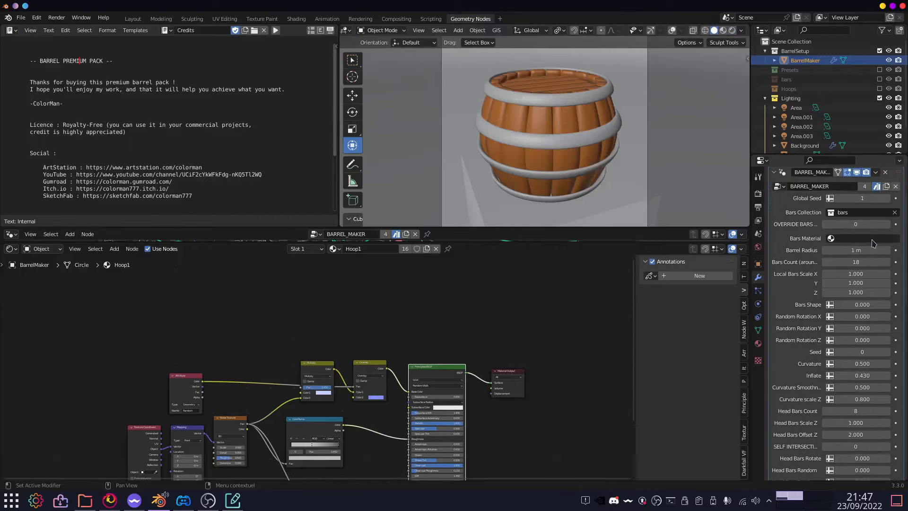
drag(856, 250, 877, 250)
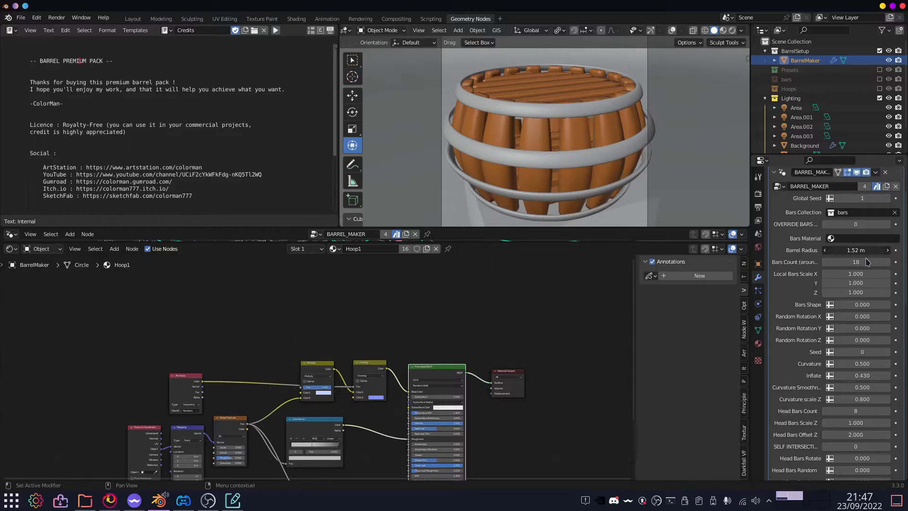
click(867, 247)
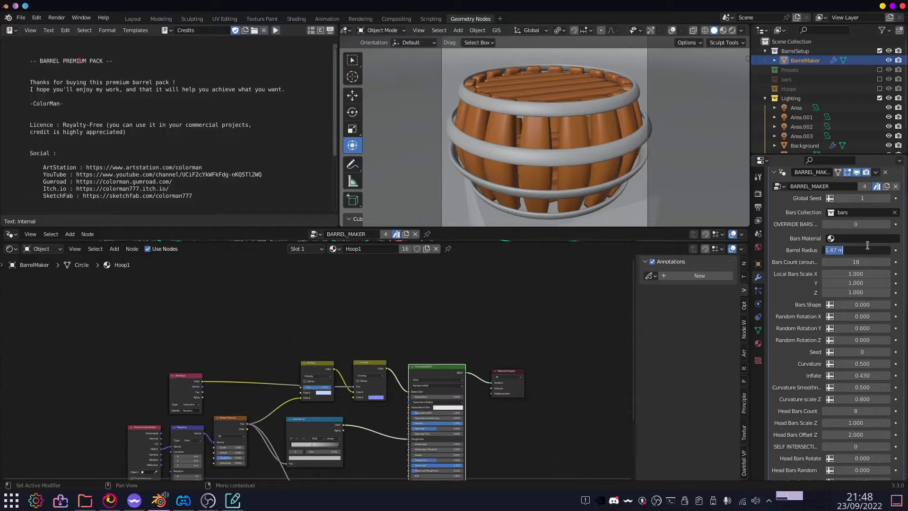
text(1)
key(Return)
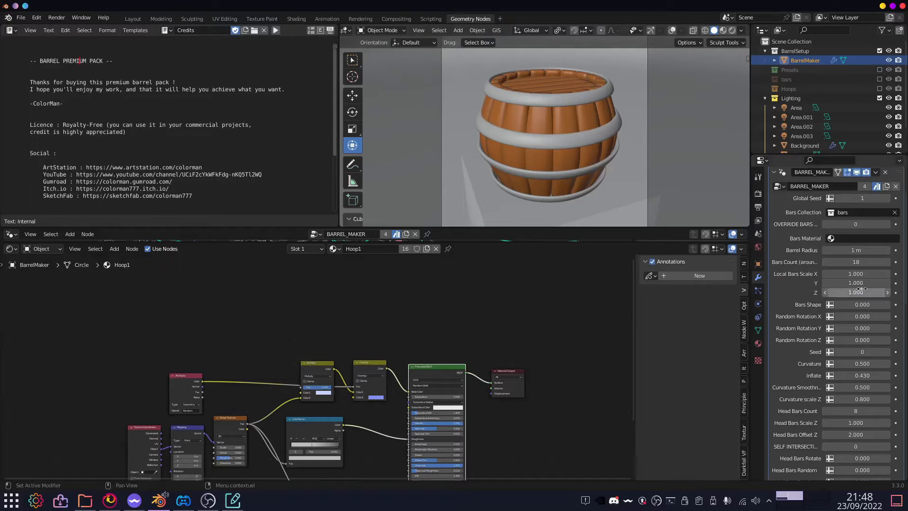
Try Bars Count values of 5 and 12 around the barrel, and undo both changes.
click(841, 260)
text(5)
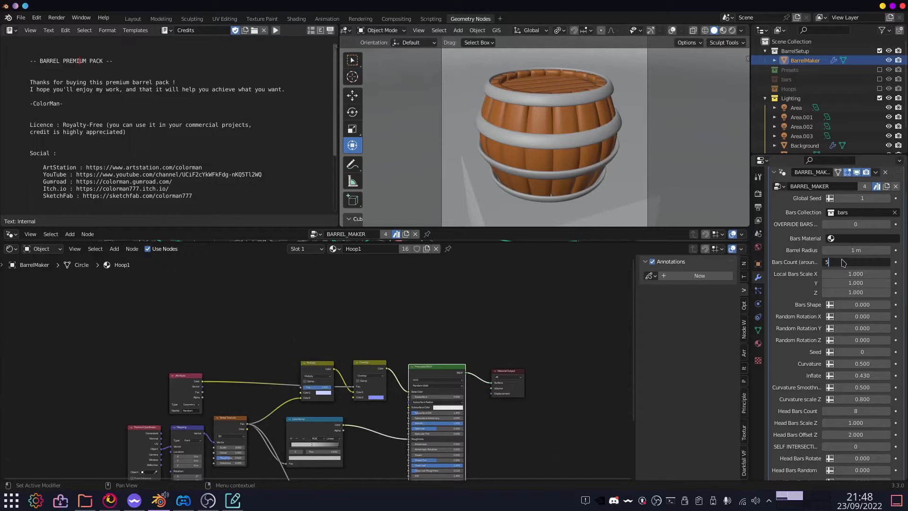
key(Return)
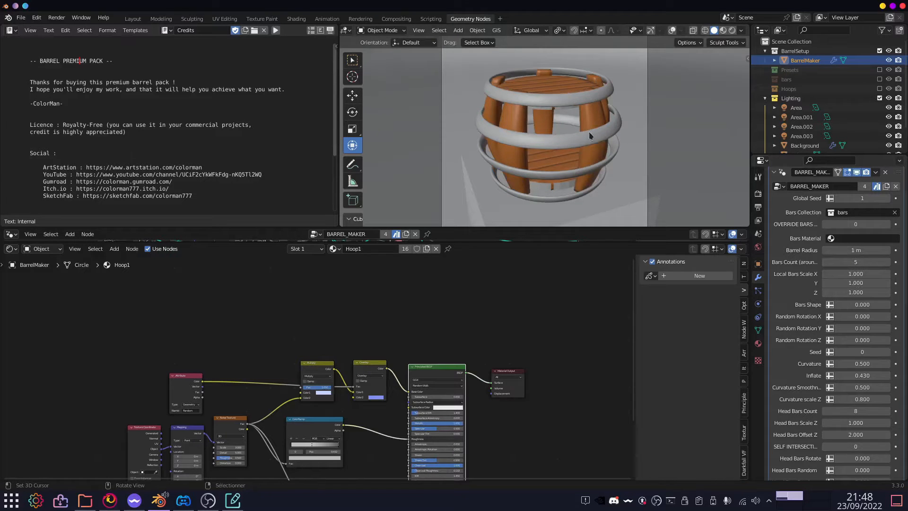
click(873, 261)
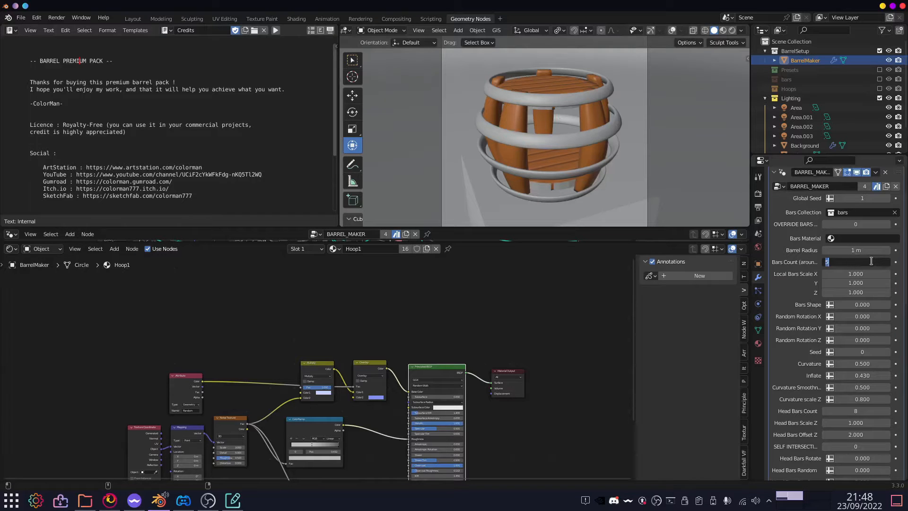
text(12)
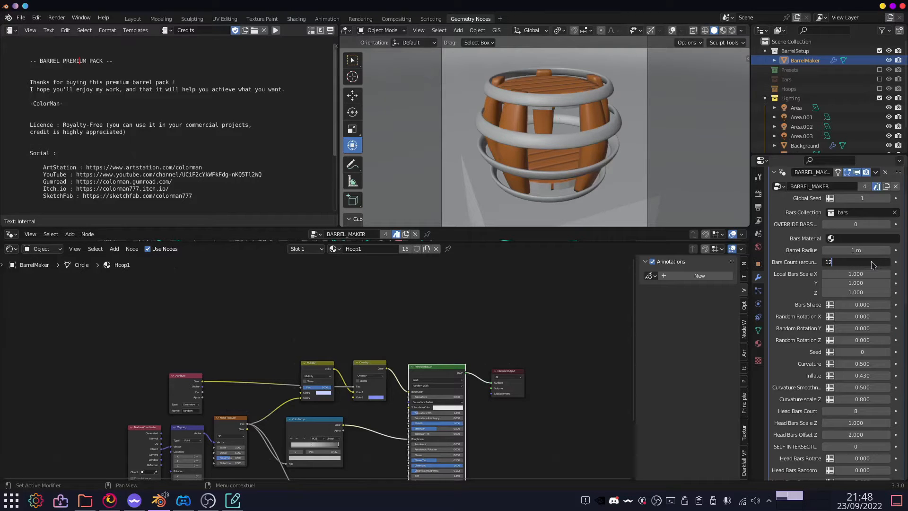
key(Return)
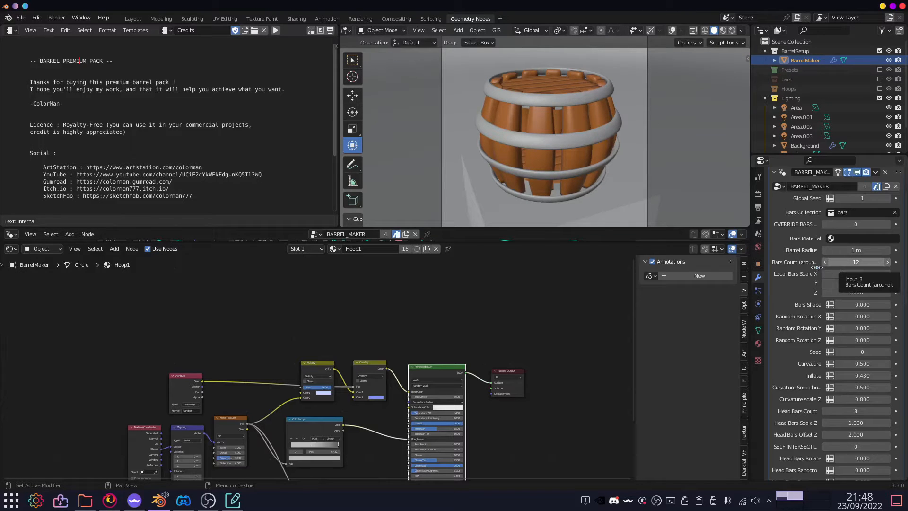
key(ctrl+z)
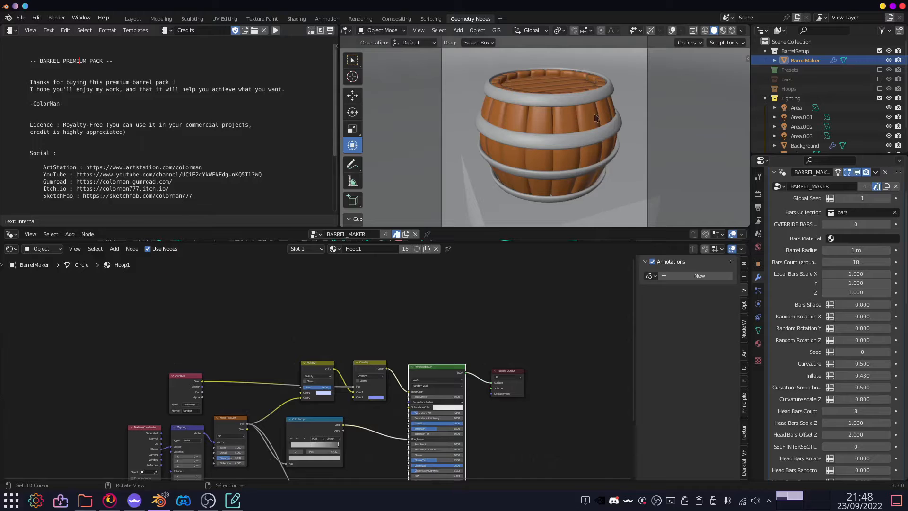
Try a Local Bars Scale Y of 0.5 and set it back to 1.
click(868, 283)
text(.5)
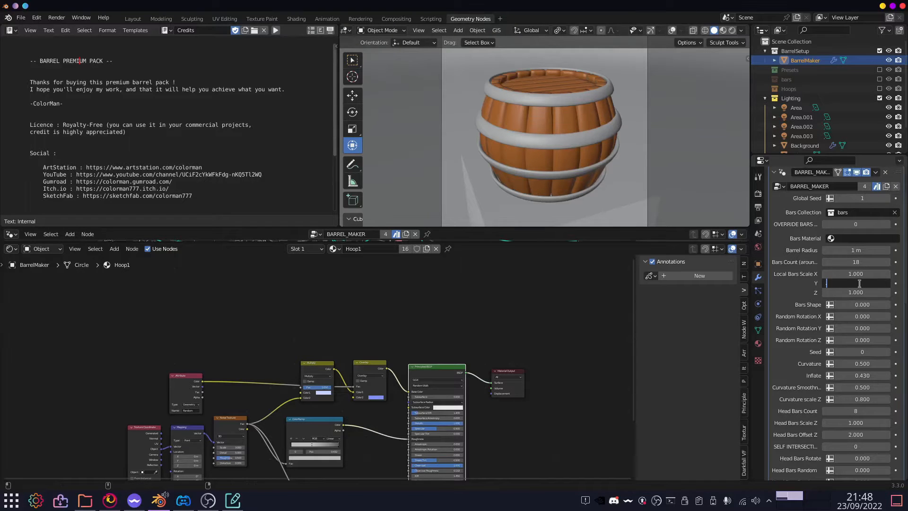
key(Return)
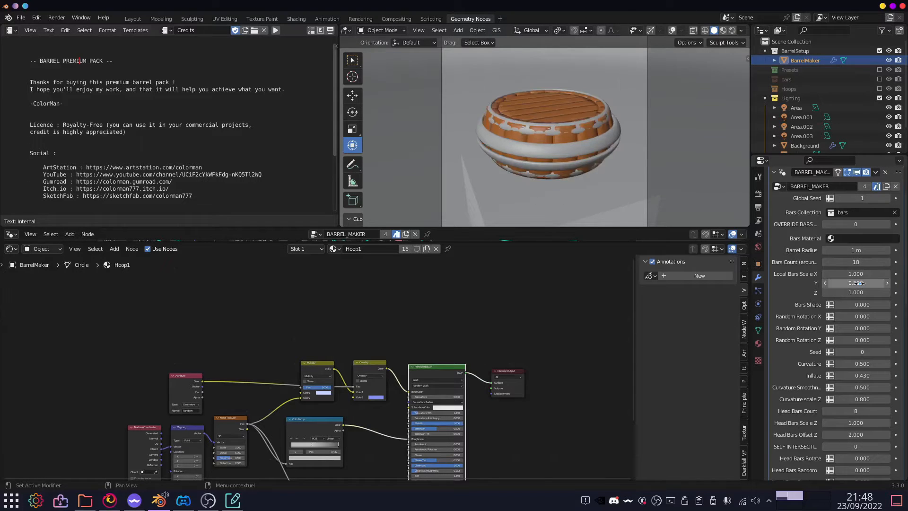
click(859, 284)
text(1)
key(Return)
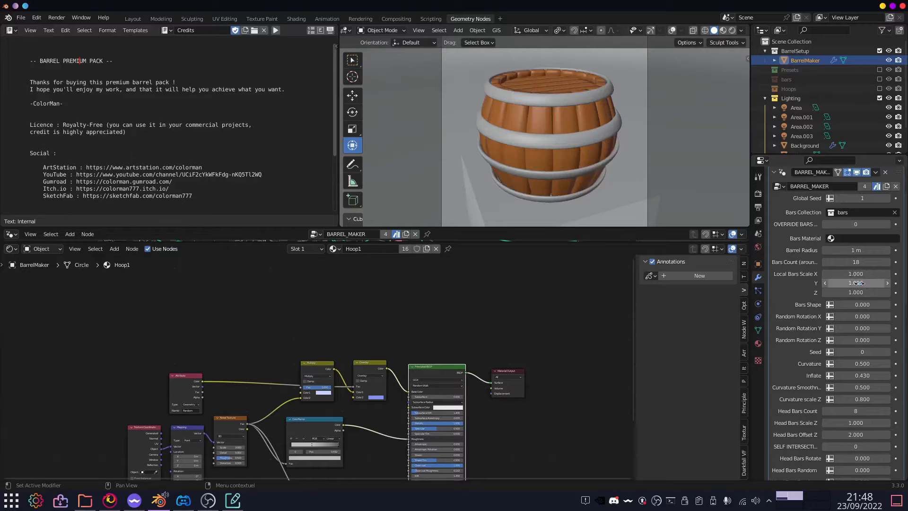
Try a Local Bars Scale X of 0.5 and set it back to 1.
text(.5)
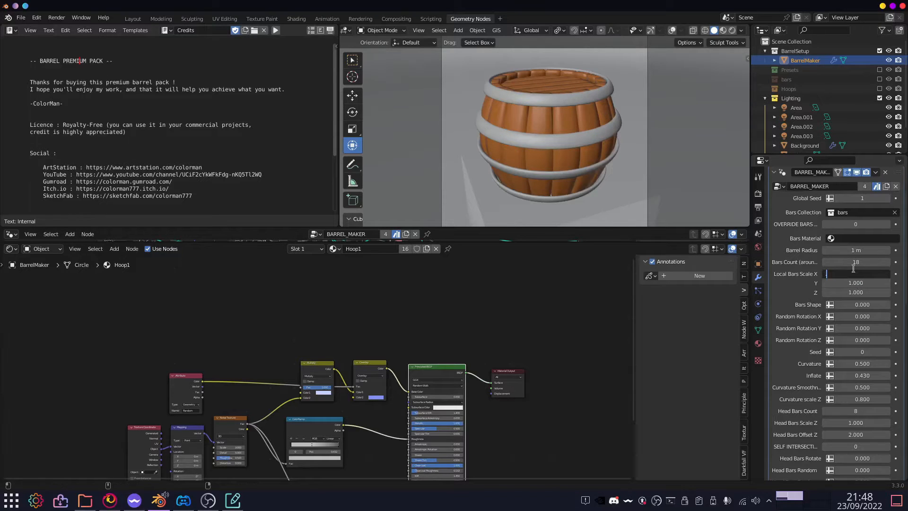
key(Return)
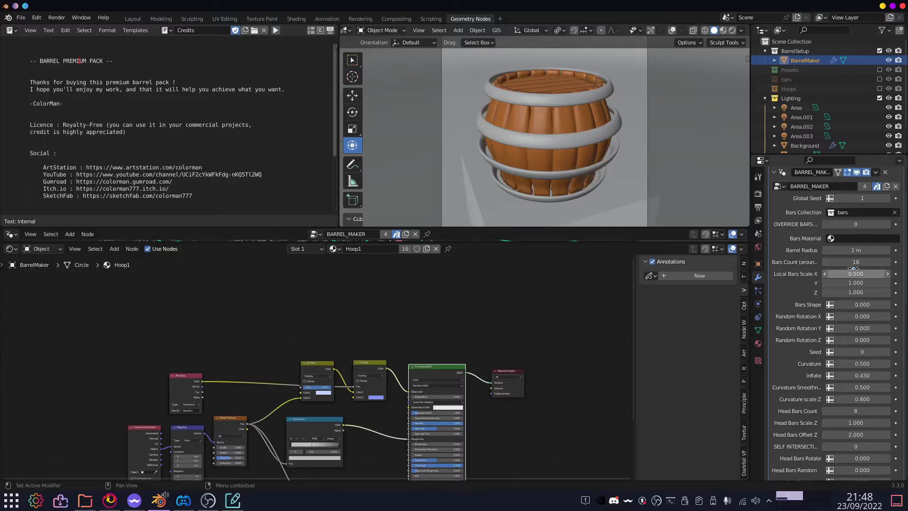
click(855, 274)
text(1)
key(Return)
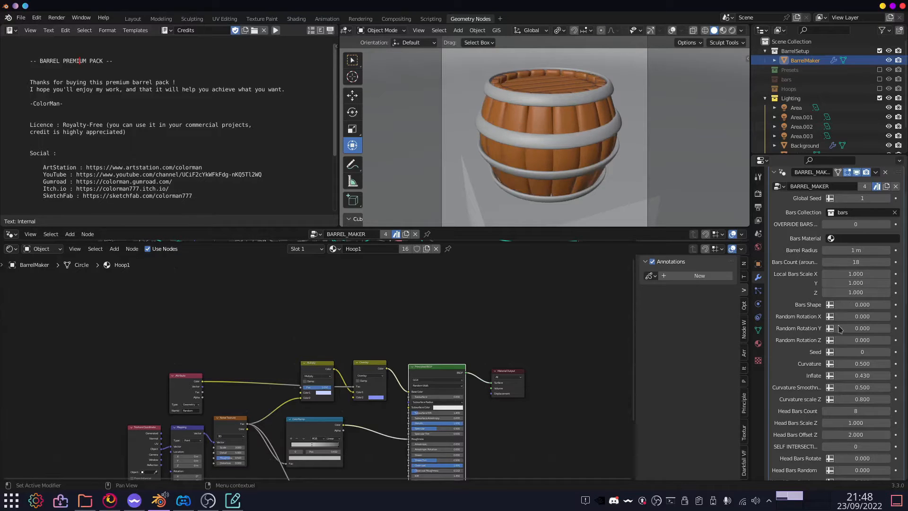
Set the Local Bars Scale Z of the barrel modifier to 0.6.
click(856, 292)
text(.6)
key(Return)
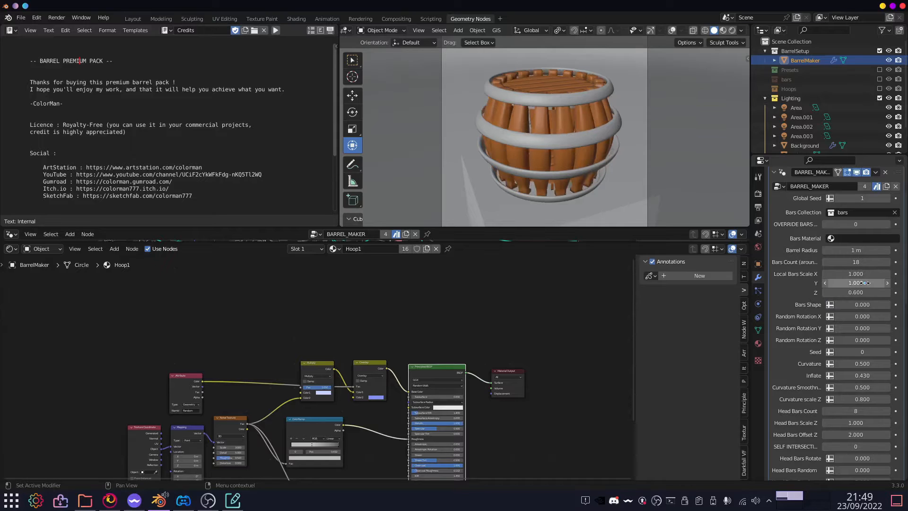
Set the Local Bars Scale Z of the barrel modifier back to 1.
click(861, 291)
text(1)
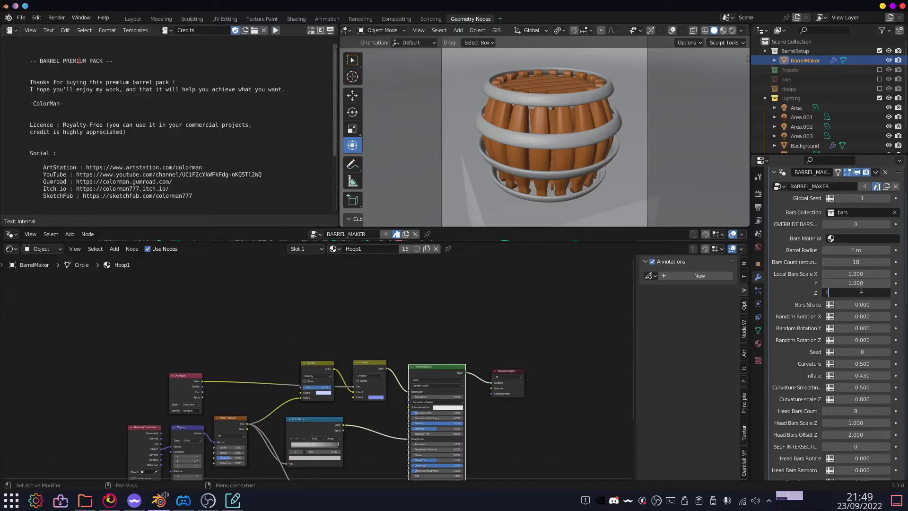
key(Return)
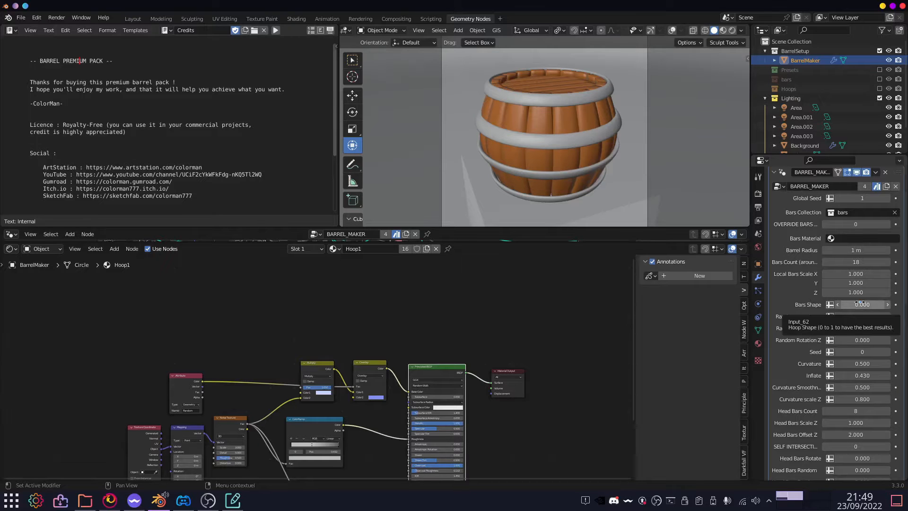
Try a much higher Bars Shape value of about 6.08 and inspect the barrel's rim.
middle_drag(588, 133, 533, 116)
scroll(636, 124, up, 4)
scroll(533, 117, up, 3)
middle_drag(550, 181, 558, 118)
scroll(558, 118, down, 4)
middle_drag(642, 141, 631, 173)
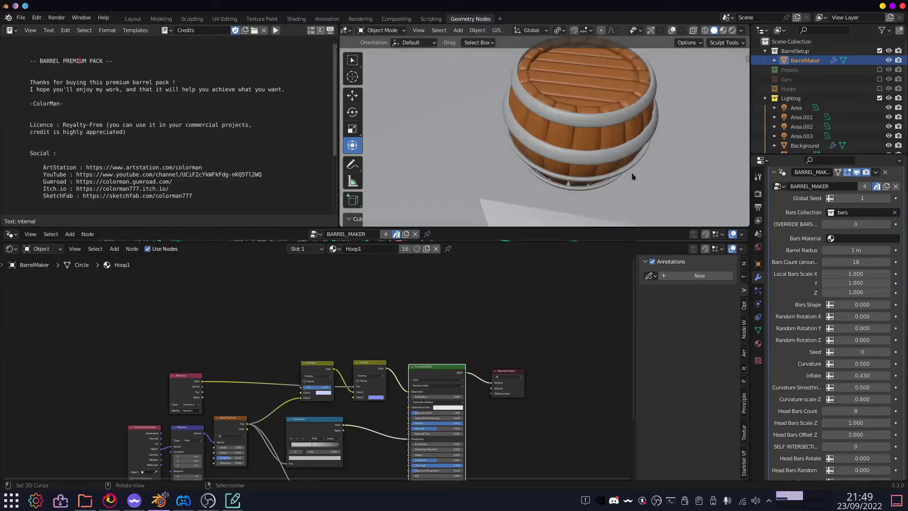
scroll(632, 174, up, 2)
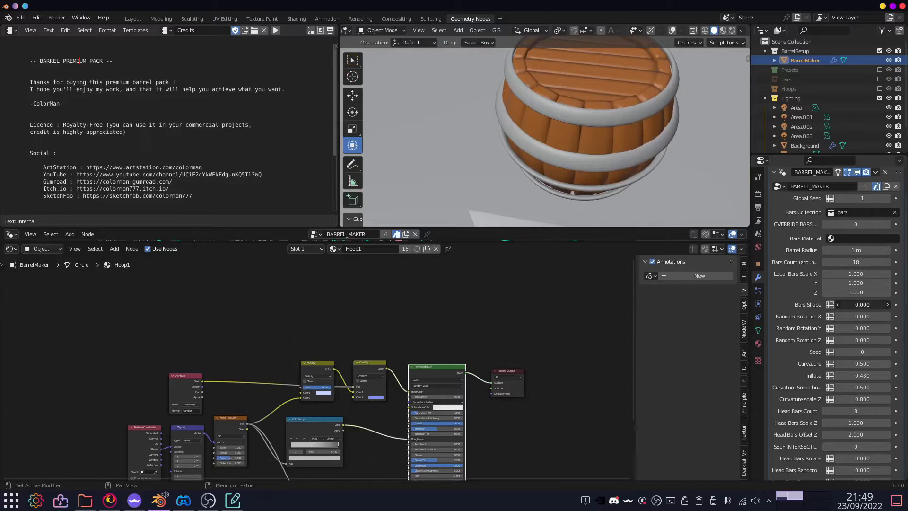
drag(862, 305, 884, 304)
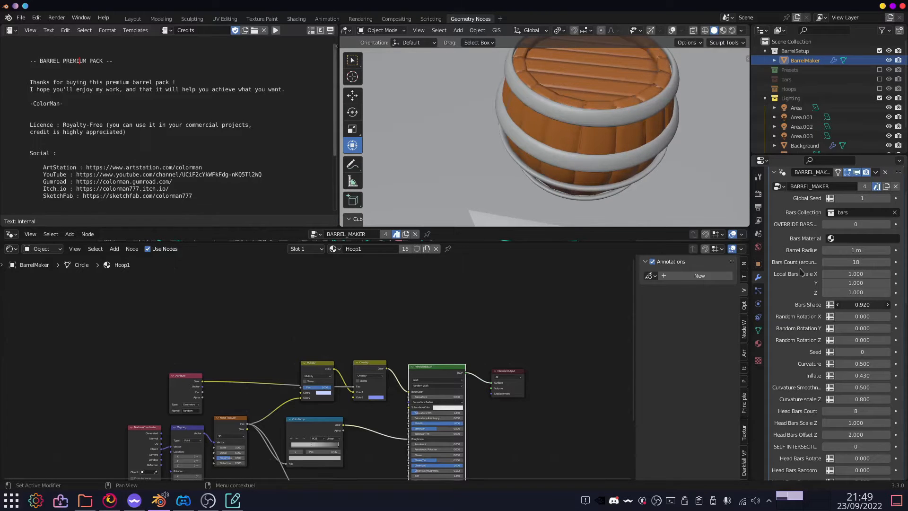
middle_drag(694, 155, 623, 161)
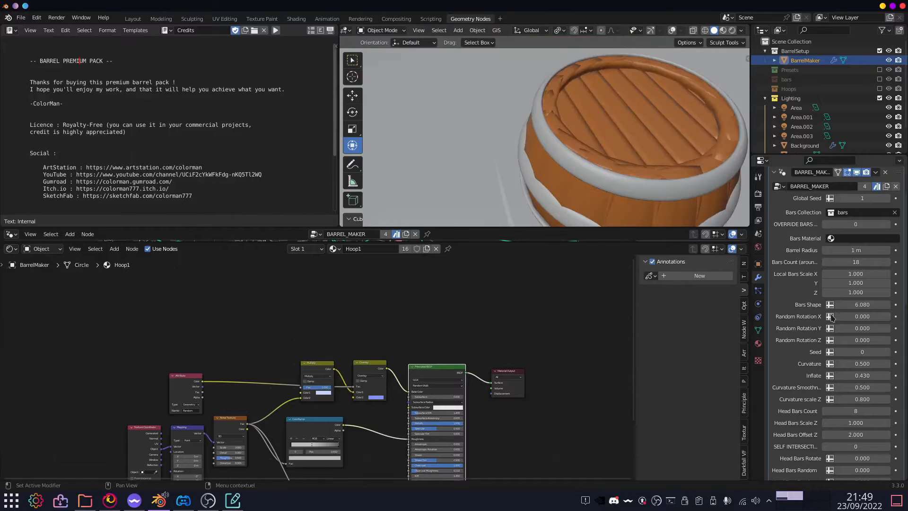
Set Bars Shape to 1 and inspect the bars along the barrel's rim up close.
click(854, 307)
text(1)
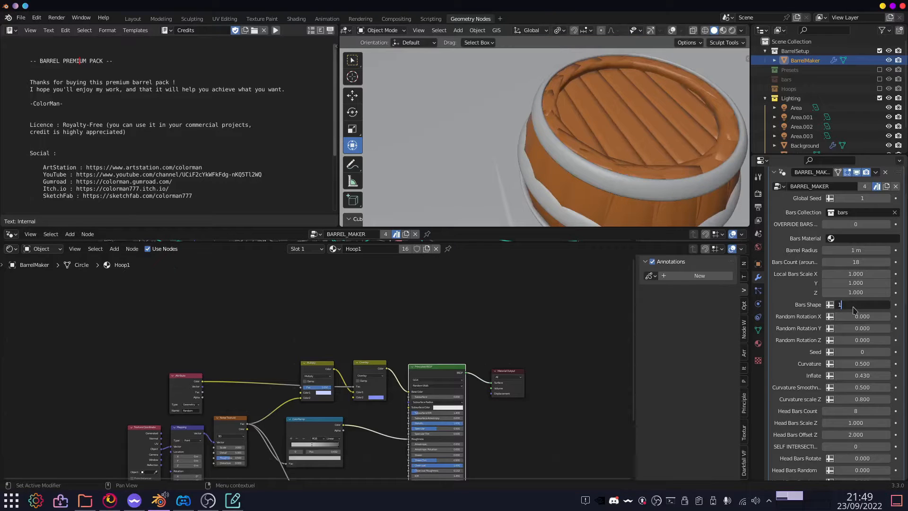
key(Return)
middle_drag(664, 116, 570, 142)
scroll(552, 115, up, 3)
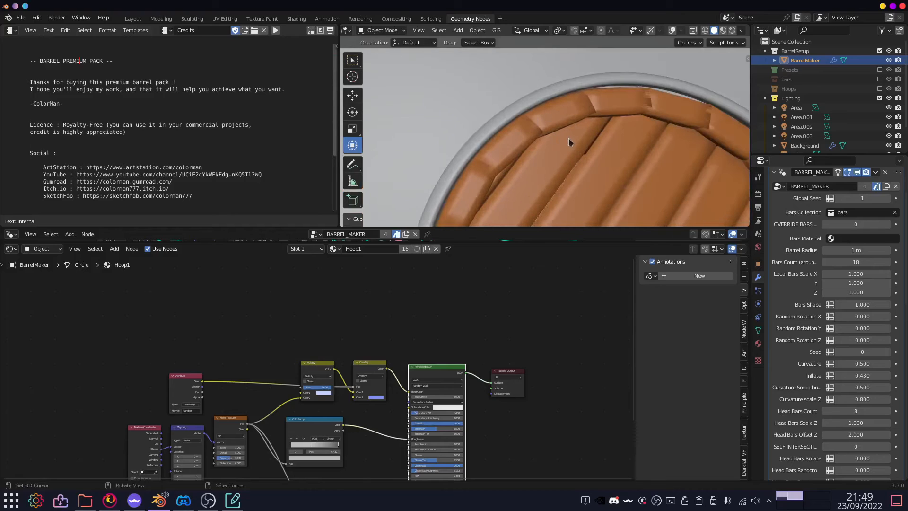
Reduce the Bars Count around the barrel to 16 and inspect the barrel from several angles.
click(826, 262)
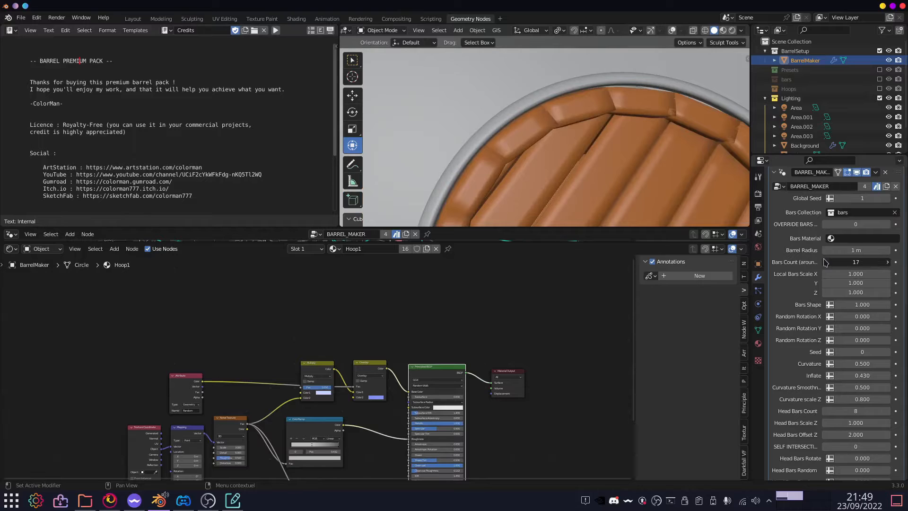
click(825, 262)
middle_drag(611, 154, 688, 120)
scroll(615, 134, down, 4)
scroll(629, 151, up, 3)
scroll(572, 153, down, 3)
scroll(563, 158, up, 3)
scroll(553, 146, down, 3)
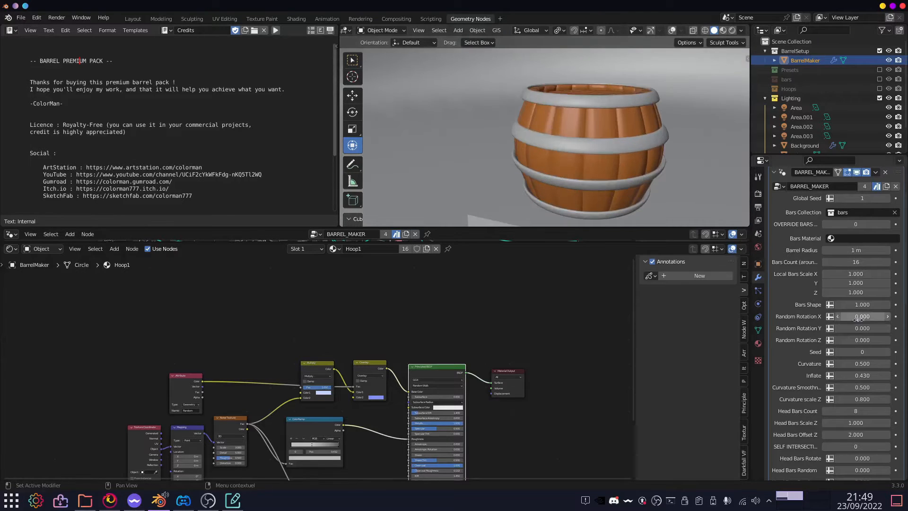
Set Bars Shape back to 0 and the Bars Count around the barrel back to 18.
scroll(812, 346, down, 2)
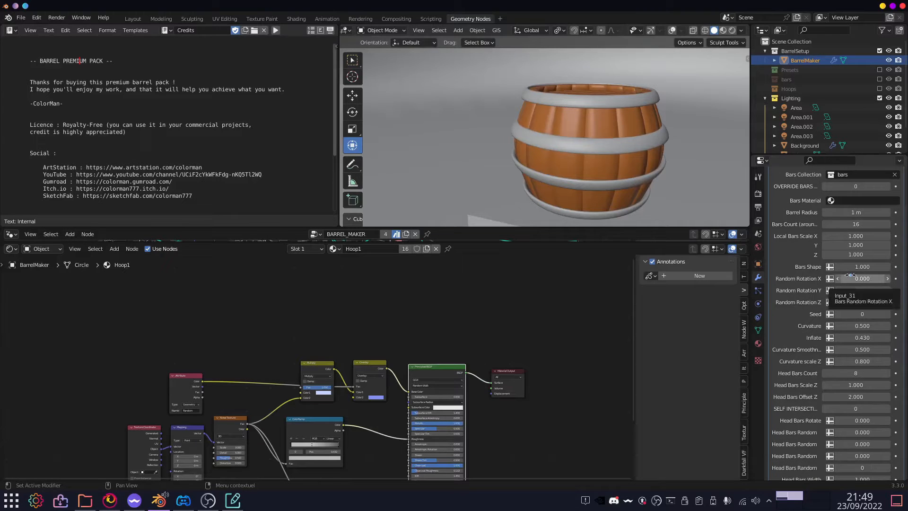
drag(850, 276, 856, 278)
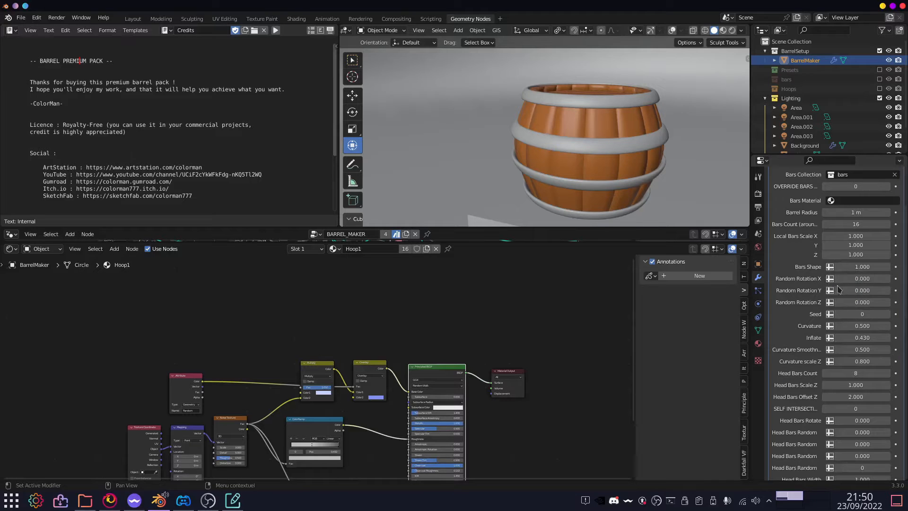
middle_drag(588, 166, 643, 193)
click(865, 267)
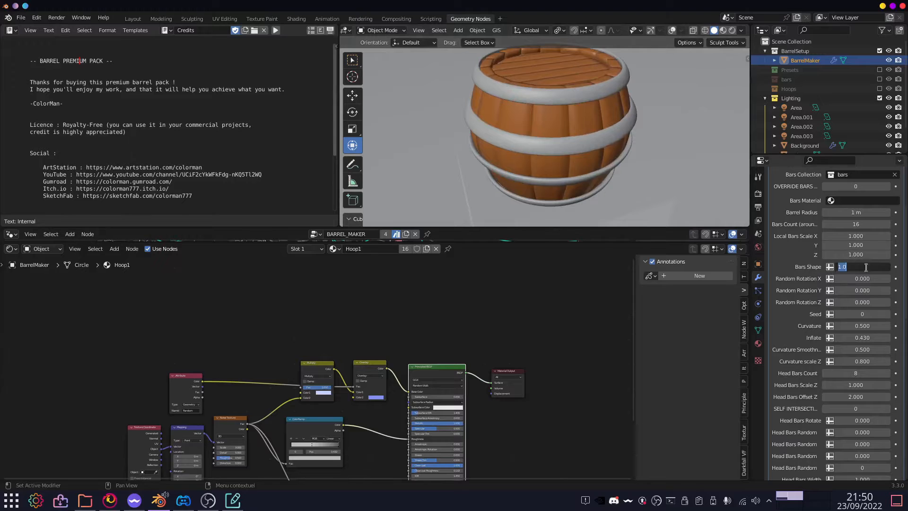
text(0)
key(Return)
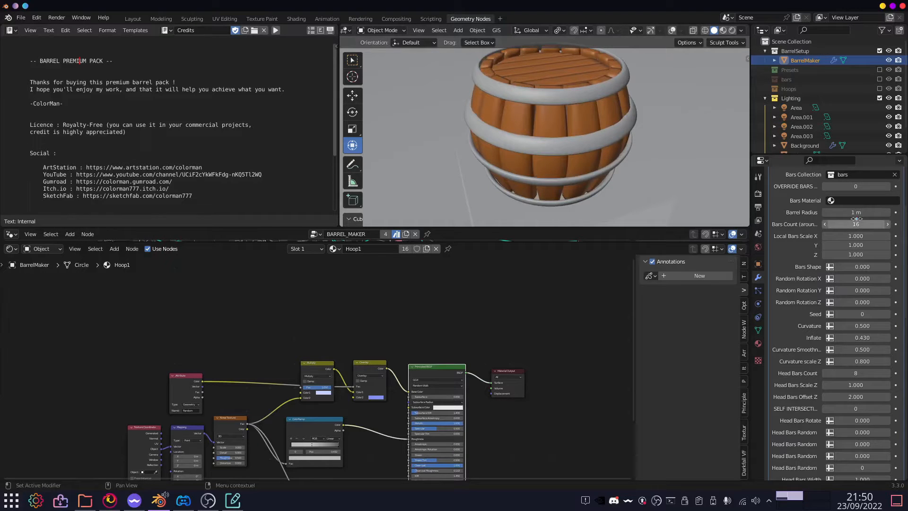
drag(856, 220, 866, 222)
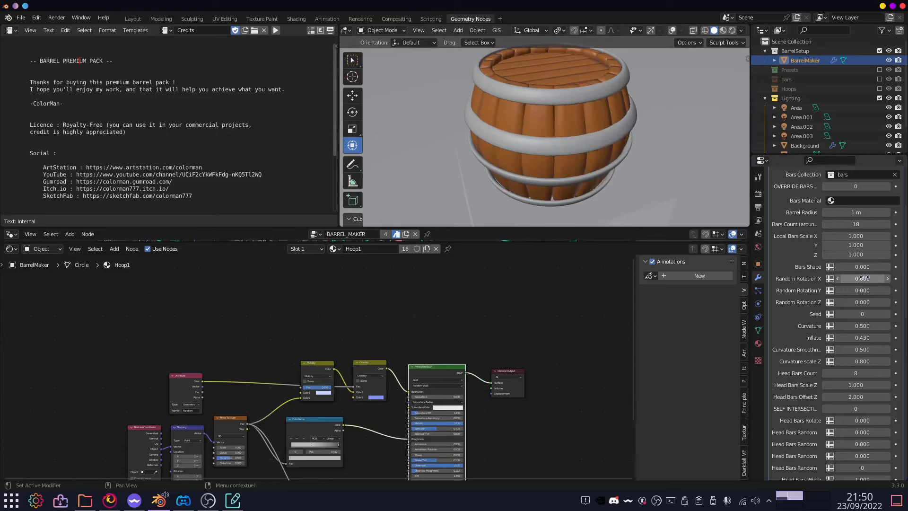
Try a Random Rotation X of 0.5 on the bars and inspect the barrel from several angles.
click(867, 278)
text(.5)
key(Return)
scroll(545, 134, up, 4)
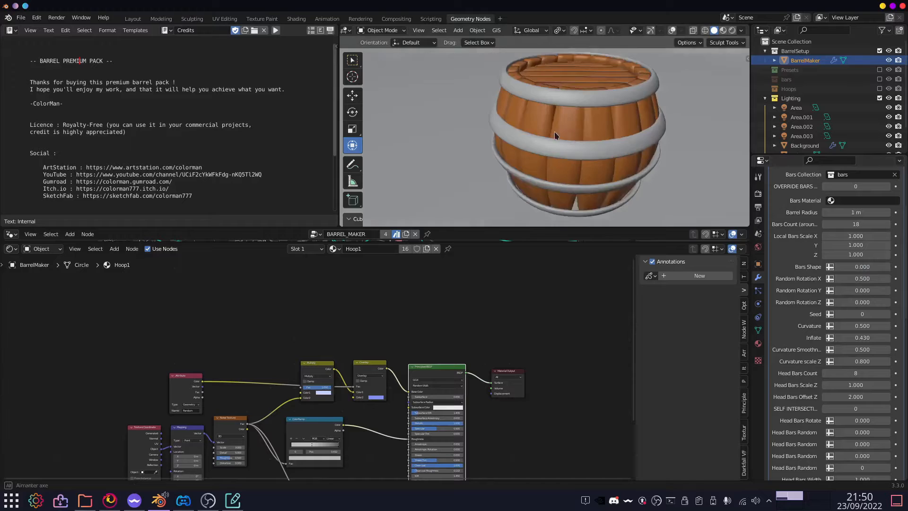
middle_drag(544, 131, 611, 158)
scroll(477, 135, down, 3)
scroll(496, 132, up, 2)
scroll(496, 132, down, 3)
scroll(557, 167, up, 2)
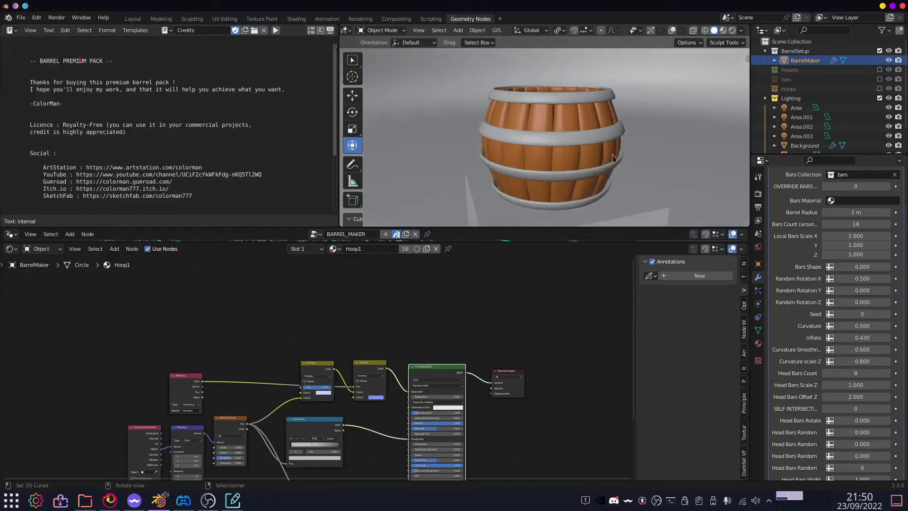
scroll(611, 159, up, 2)
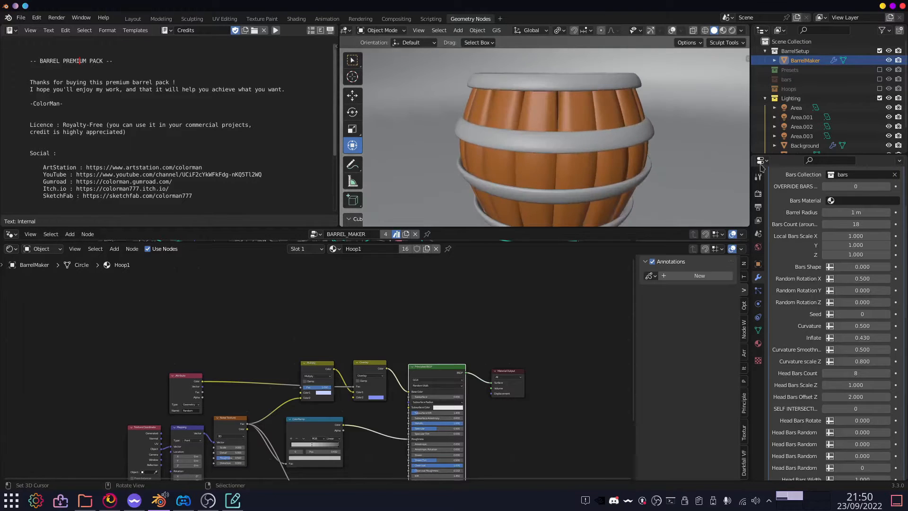
Set the Random Rotation X of the bars to 2.
click(859, 278)
text(2)
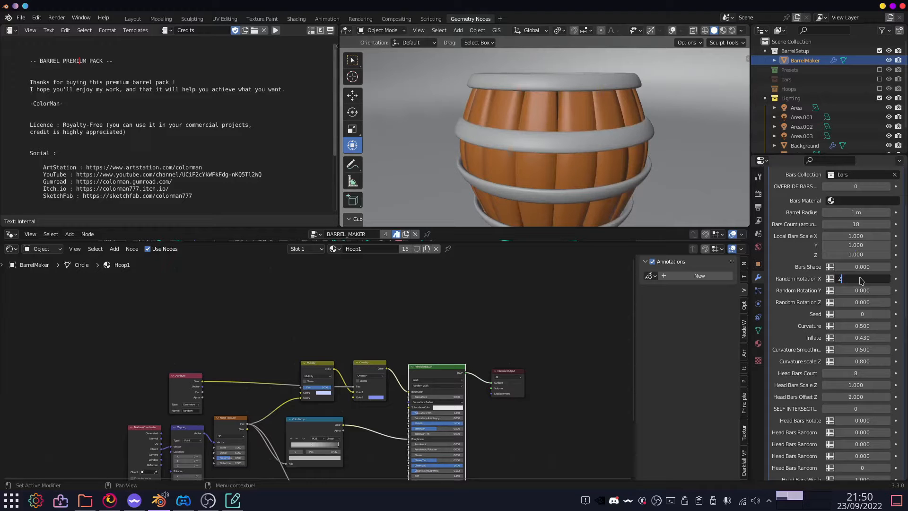
key(Return)
middle_drag(560, 147, 624, 165)
Try Random Rotation Y values of 0.5 and 5 on the bars and inspect the barrel.
click(871, 290)
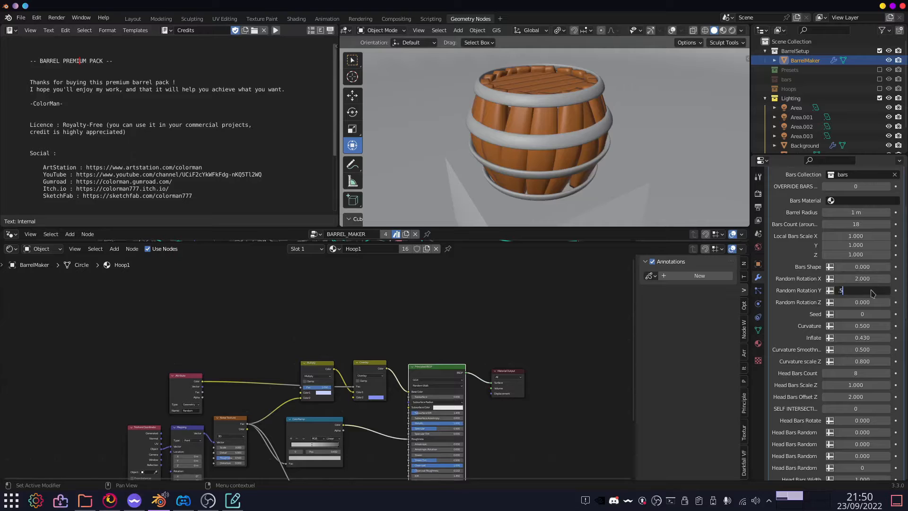
key(Return)
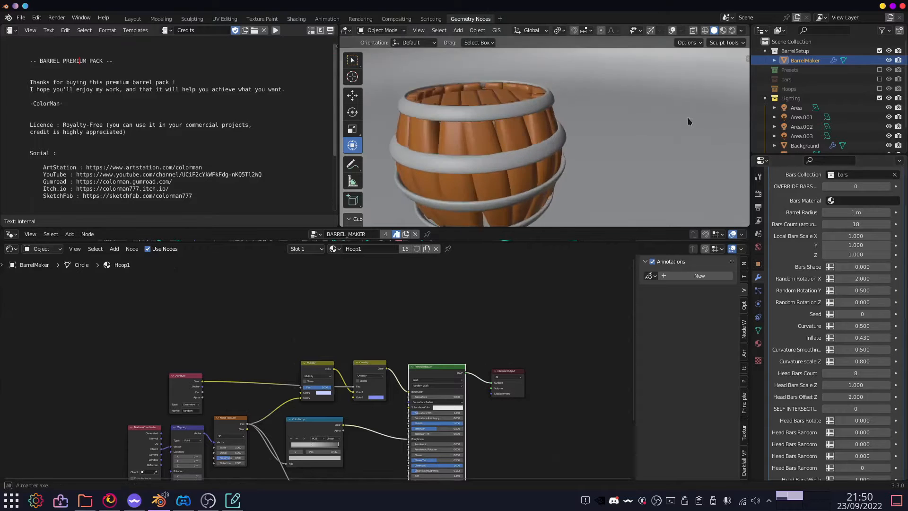
click(869, 290)
text(5)
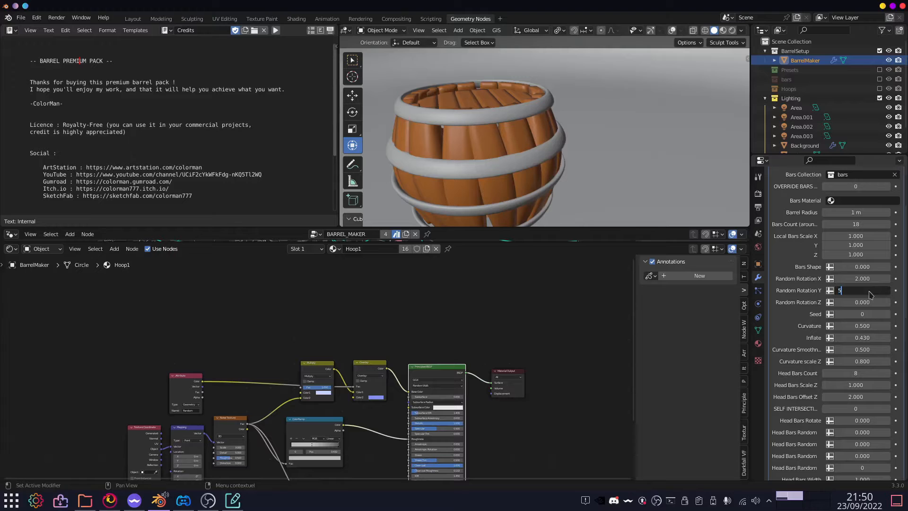
key(Return)
scroll(589, 132, down, 1)
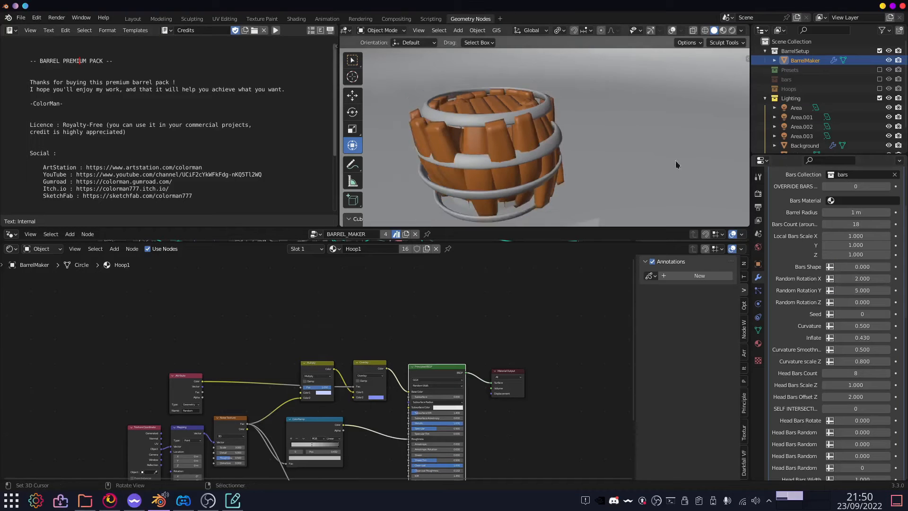
middle_drag(675, 161, 573, 137)
scroll(574, 137, up, 1)
Set the Random Rotation Y of the bars to 1.
click(873, 290)
text(1)
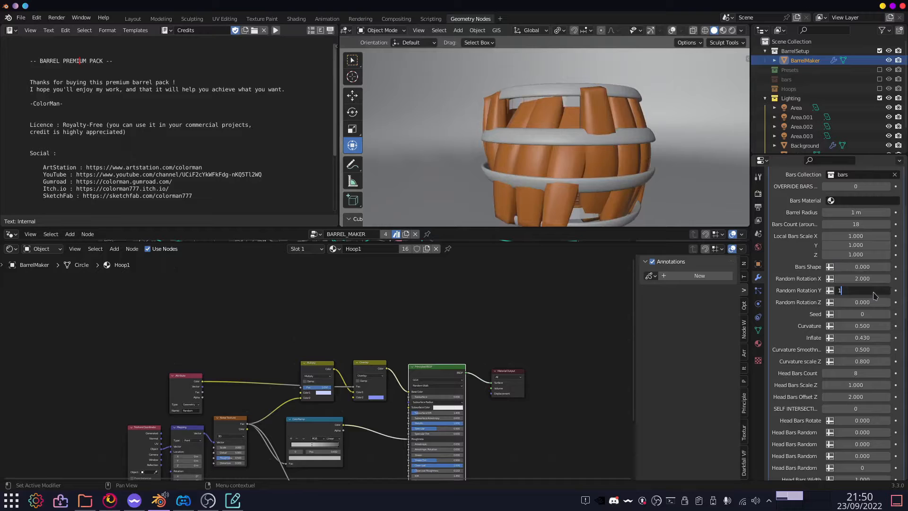
key(Return)
middle_drag(693, 182, 710, 175)
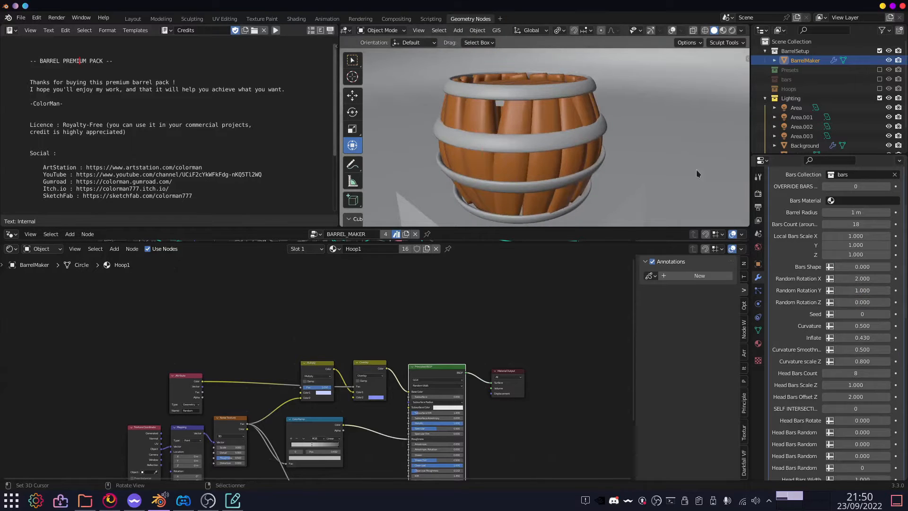
Set the bars' rotation Seed to 1 and the modifier's Global Seed to 2.
scroll(797, 345, down, 1)
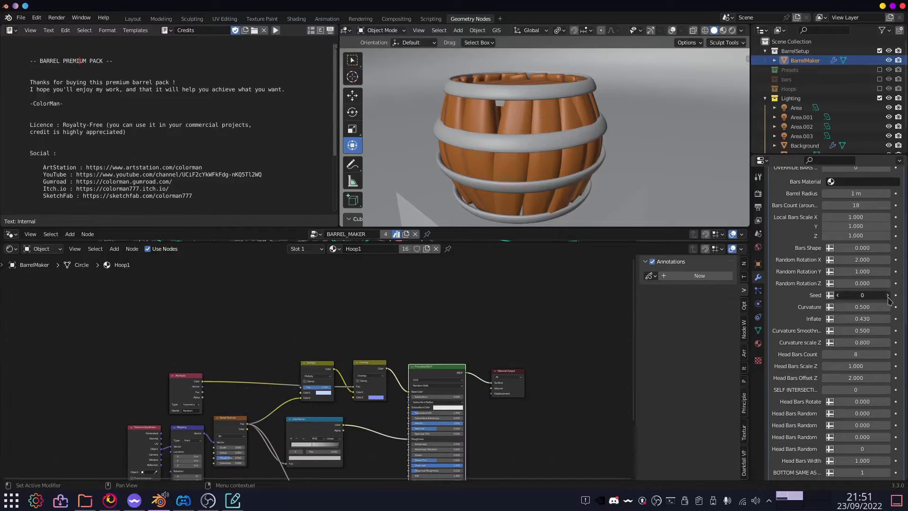
click(888, 295)
middle_drag(557, 98, 548, 136)
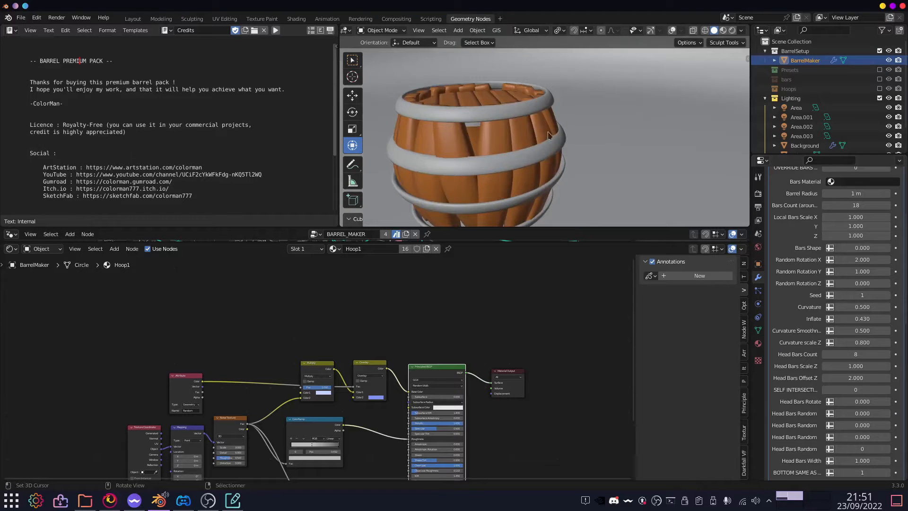
scroll(818, 237, up, 3)
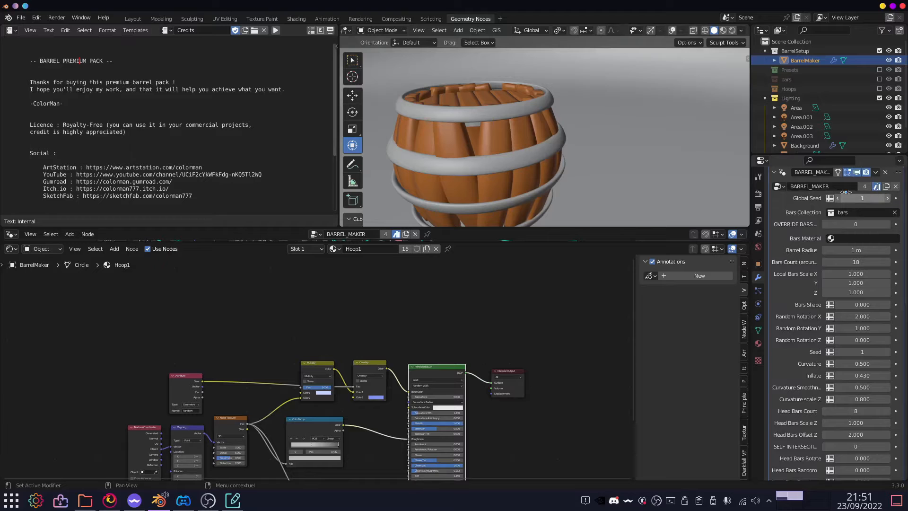
click(889, 198)
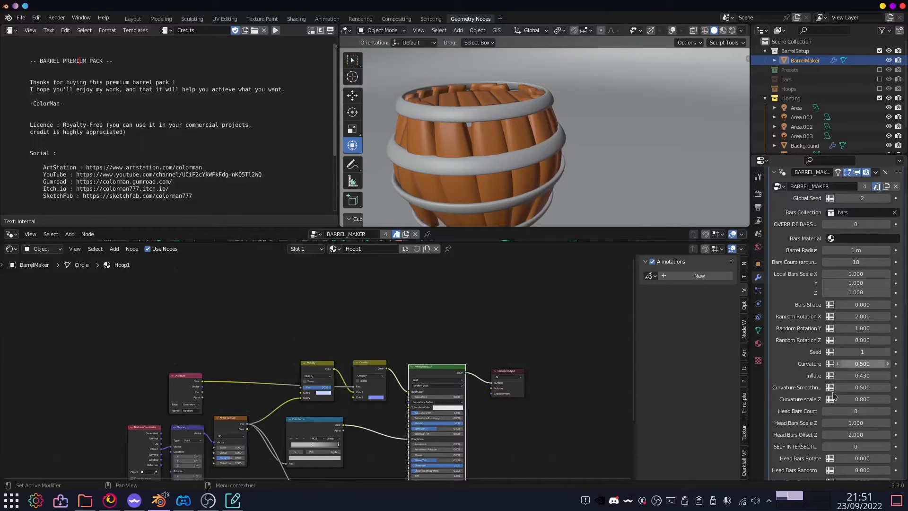
Try a Curvature of 1 on the barrel's bars.
scroll(844, 442, down, 1)
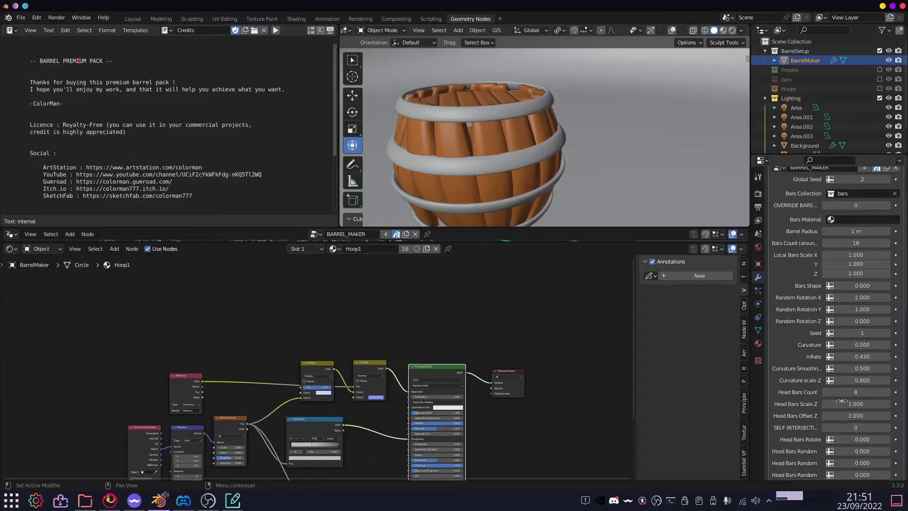
scroll(846, 401, down, 2)
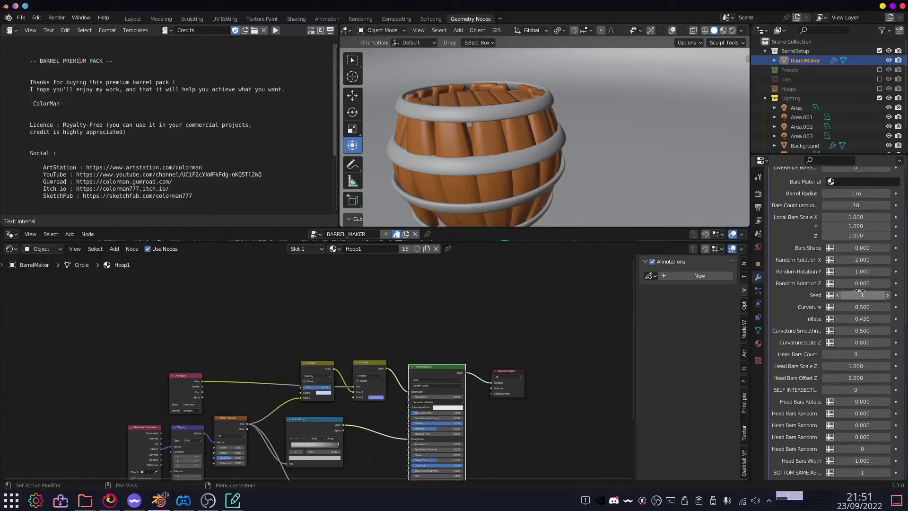
scroll(847, 191, up, 1)
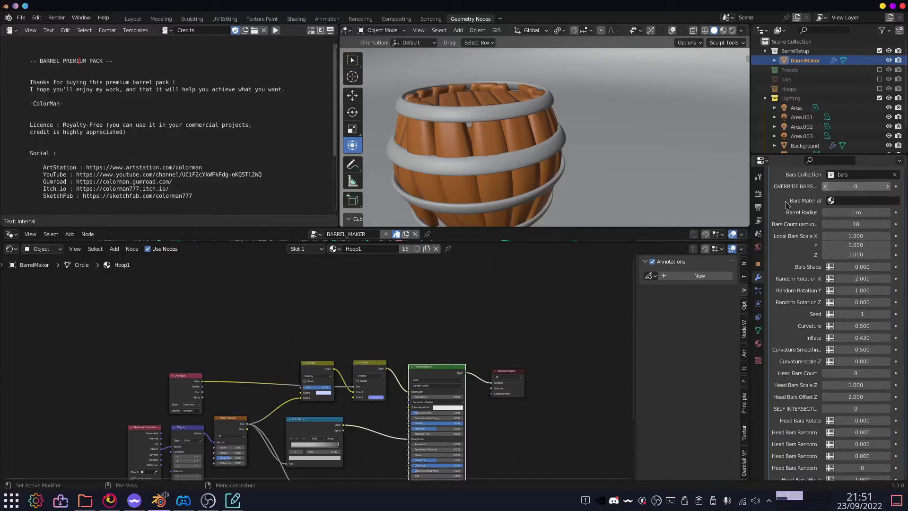
scroll(820, 320, down, 1)
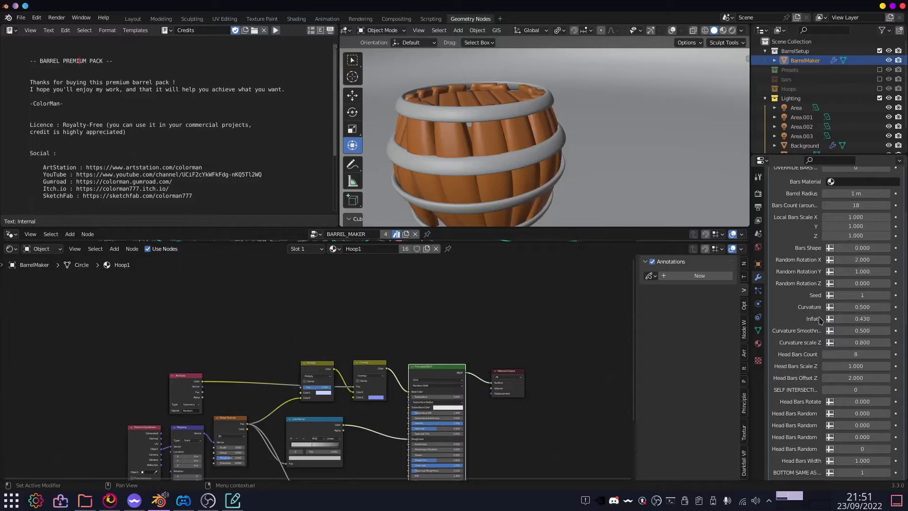
scroll(524, 135, down, 2)
middle_drag(672, 155, 622, 156)
scroll(622, 156, up, 1)
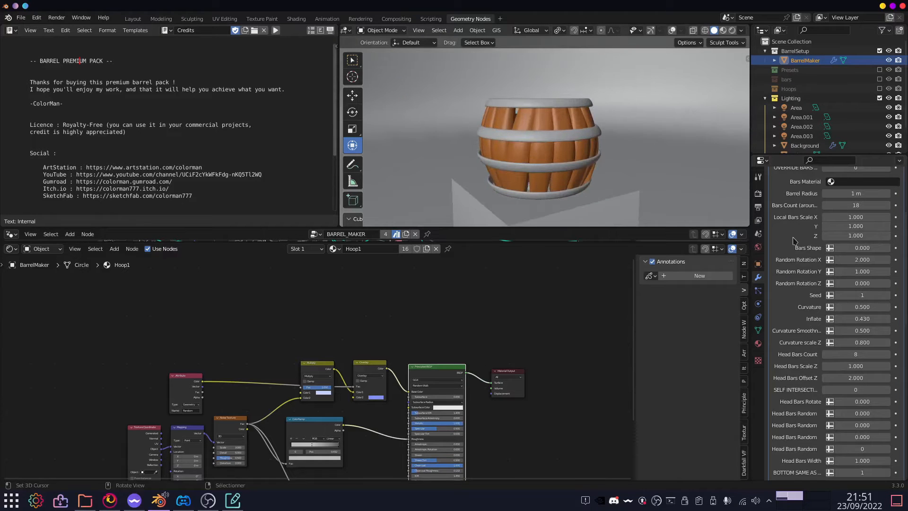
click(851, 305)
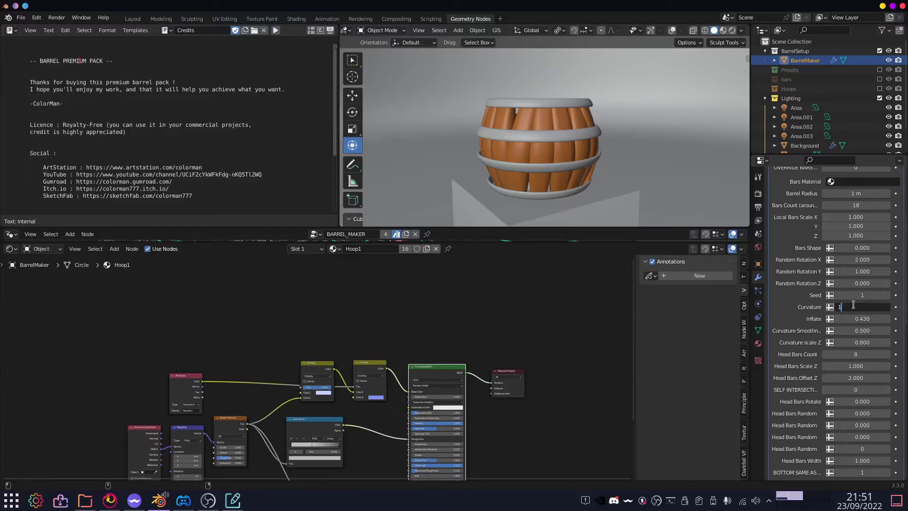
text(1)
key(Return)
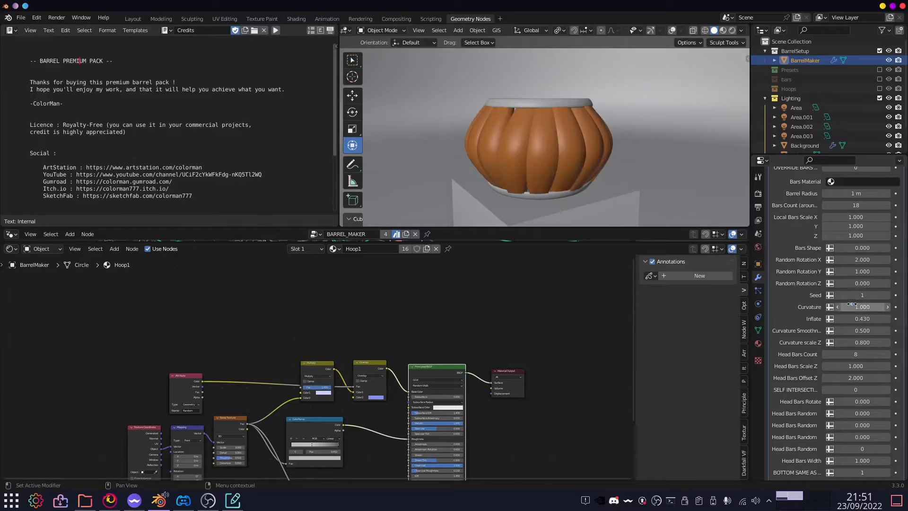
Examine how the strongly curved bars bulge and meet the hoops from several angles and up close.
middle_drag(534, 123, 559, 109)
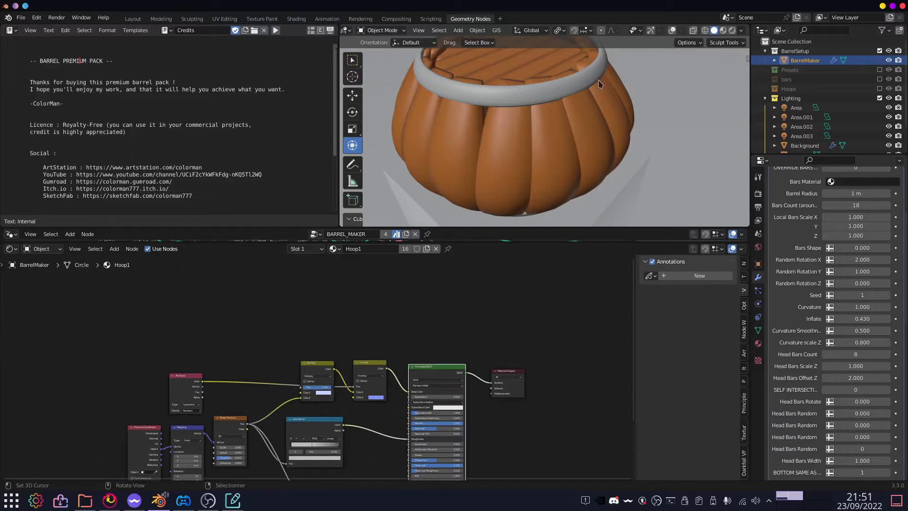
scroll(652, 163, down, 3)
middle_drag(659, 169, 657, 142)
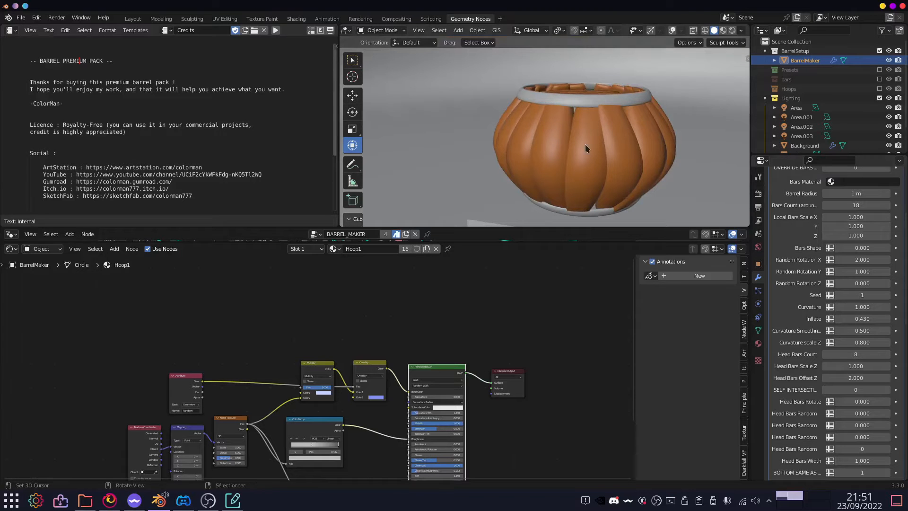
scroll(630, 163, up, 6)
middle_drag(633, 161, 591, 181)
scroll(585, 166, up, 3)
scroll(593, 181, down, 8)
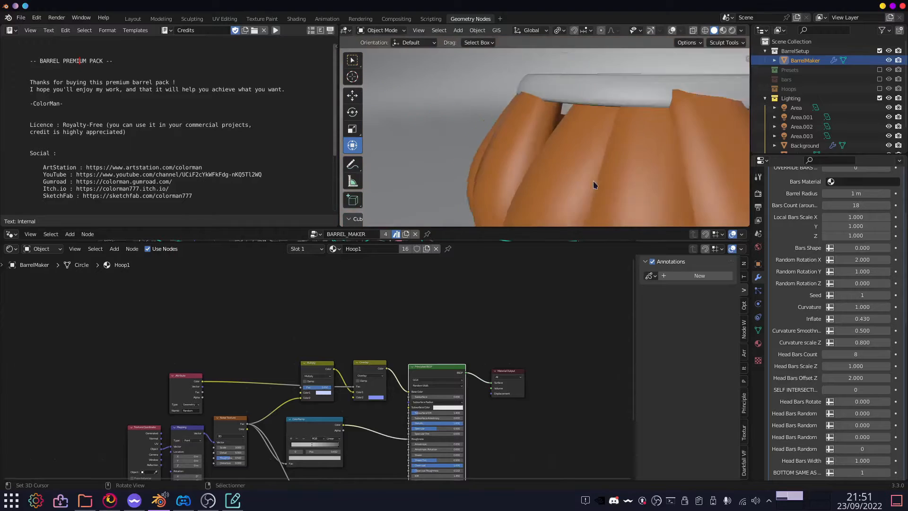
middle_drag(538, 158, 660, 171)
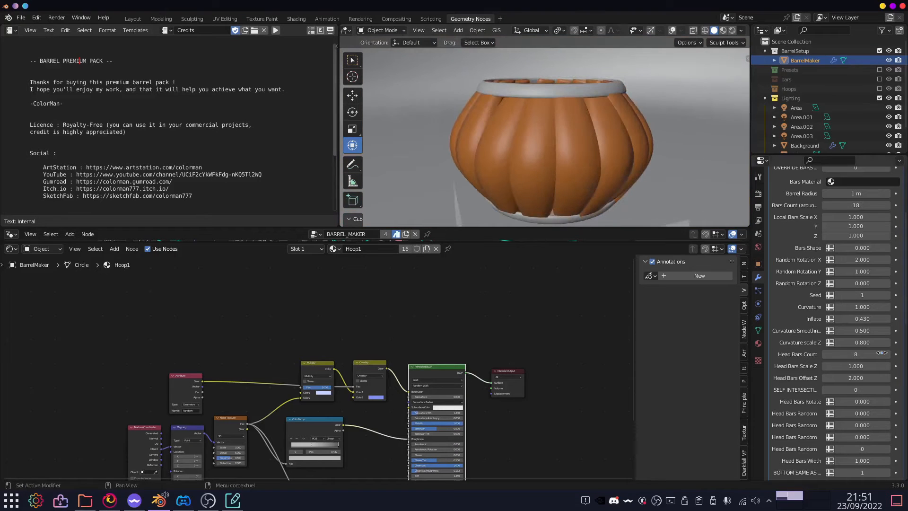
Try Curvature values of 0.5 and 0.1 on the bars.
click(869, 306)
key(Return)
click(870, 306)
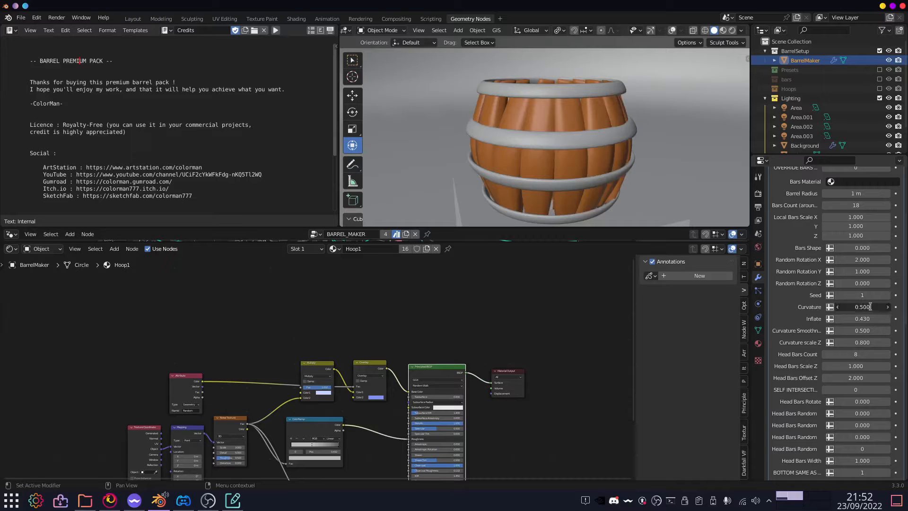
key(Return)
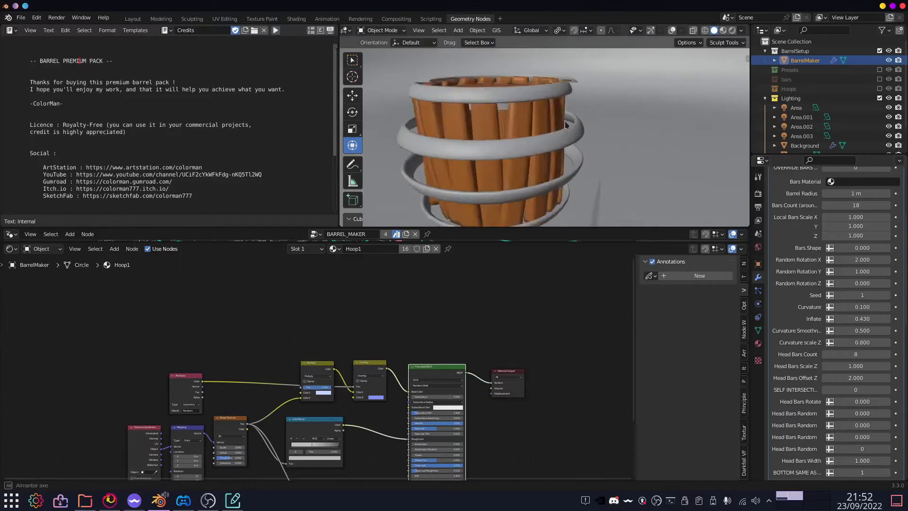
Set the bars' Curvature to 0.5.
click(869, 308)
text(.5)
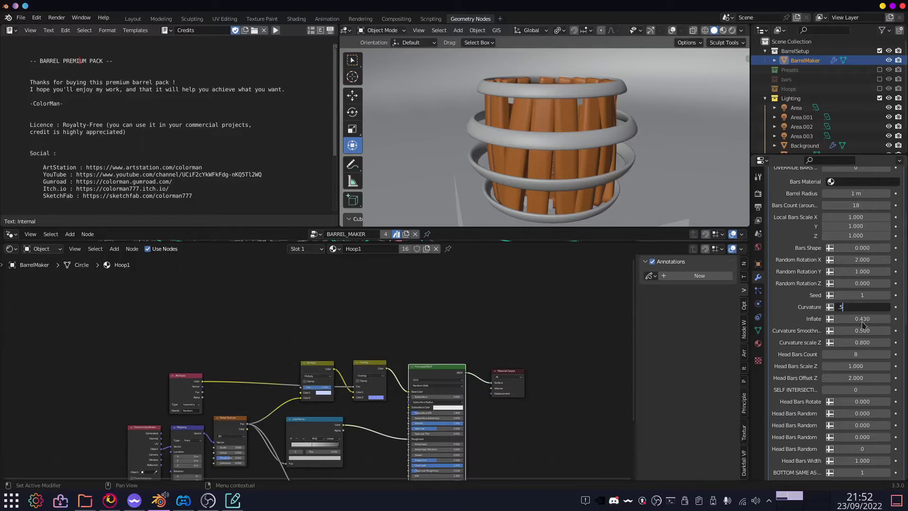
key(Return)
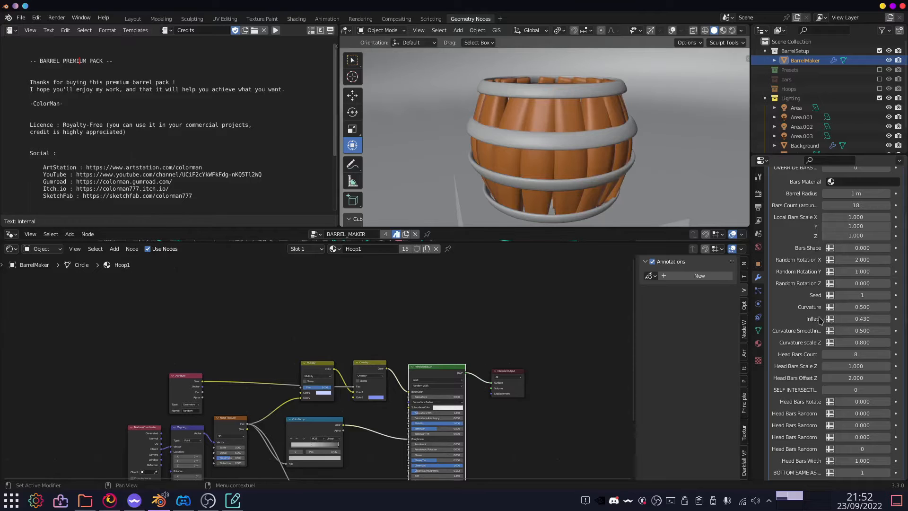
Set the bars' Inflate value to 0.5 and inspect the barrel.
click(862, 320)
text(.5)
key(Return)
scroll(584, 140, up, 4)
middle_drag(583, 141, 654, 175)
scroll(650, 174, down, 1)
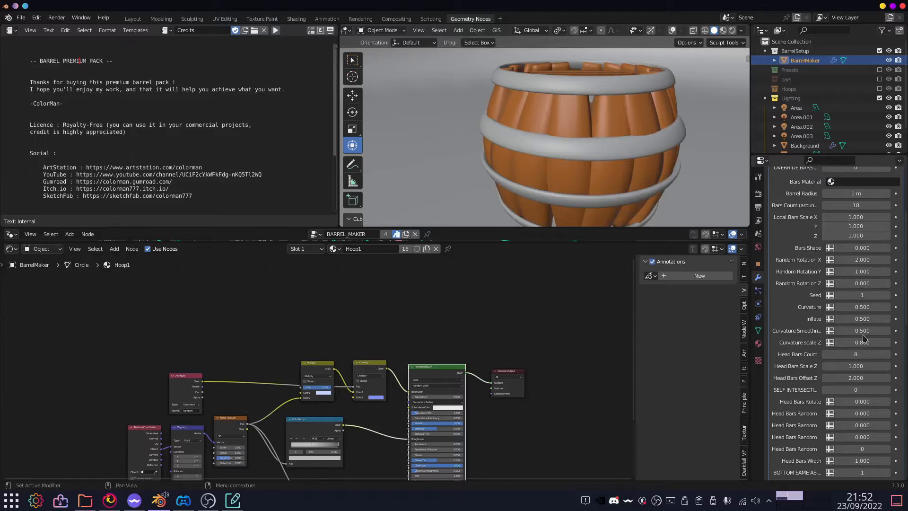
Try a Curvature Smoothness of 0.7 and inspect the barrel's profile.
click(869, 331)
text(.7)
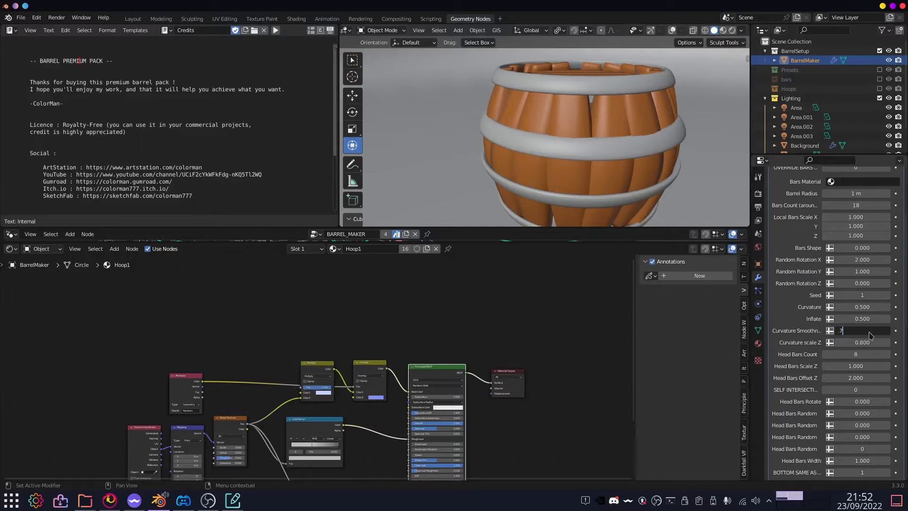
key(Return)
middle_drag(685, 206, 704, 172)
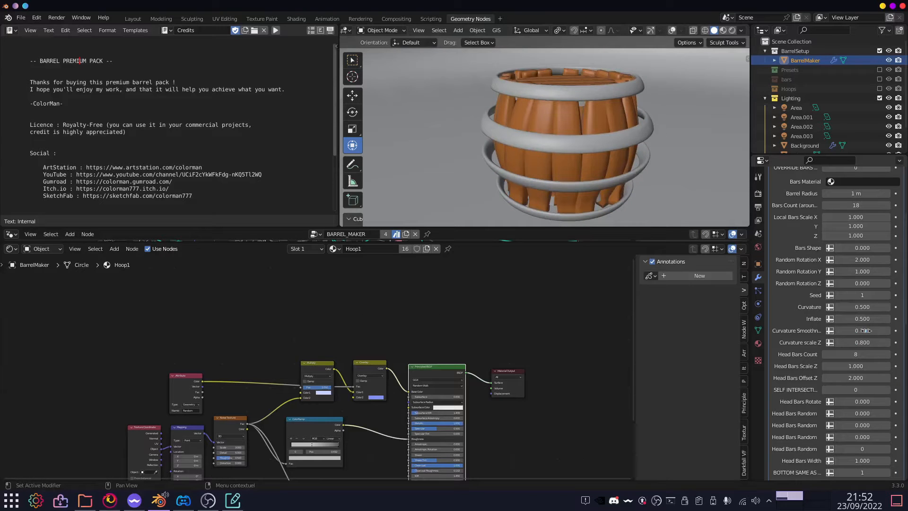
Set the Curvature Smoothness to 0.5 and inspect the barrel.
click(865, 330)
text(.5)
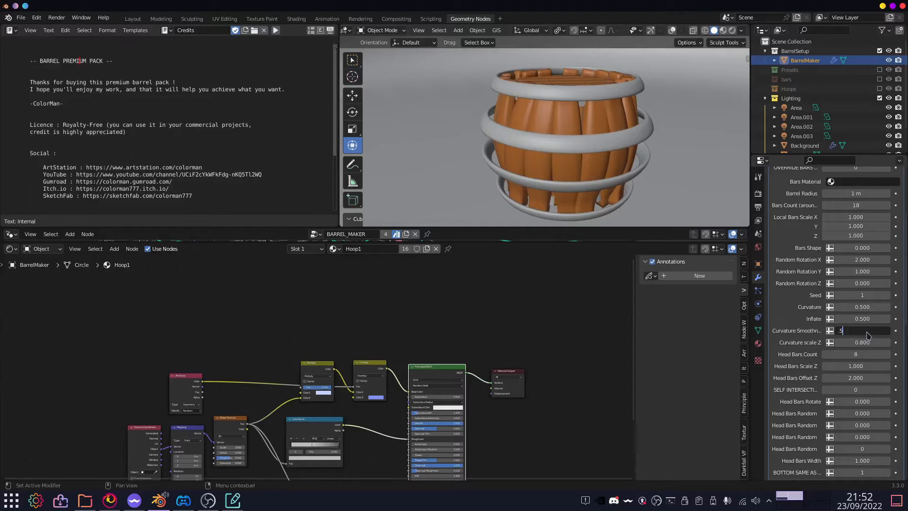
key(Return)
middle_drag(610, 170, 621, 147)
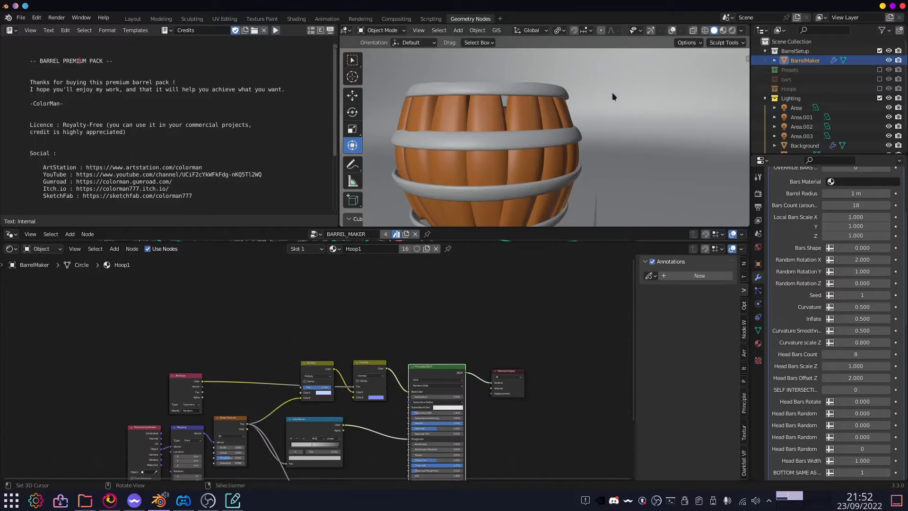
scroll(612, 92, down, 2)
middle_drag(612, 92, 529, 203)
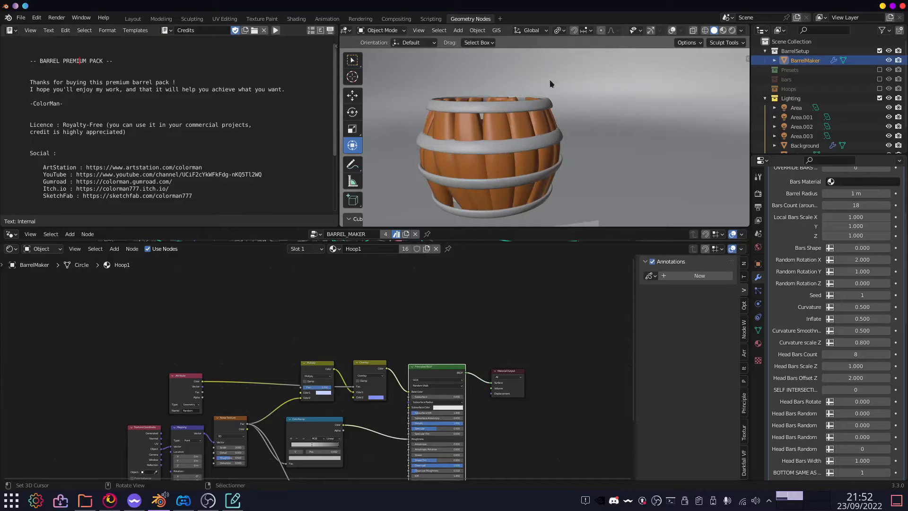
Try Curvature scale Z values of 1 and 0.5 and compare the bar ends.
double_click(880, 342)
text(1)
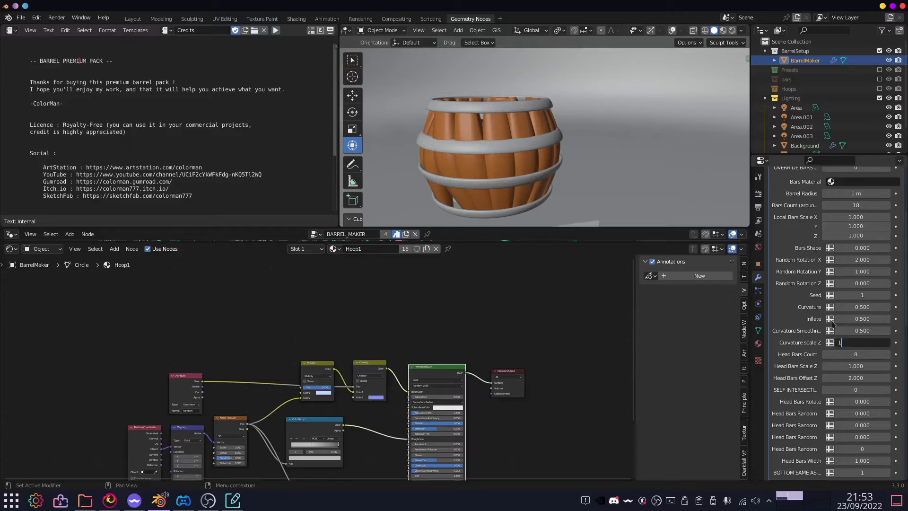
key(Return)
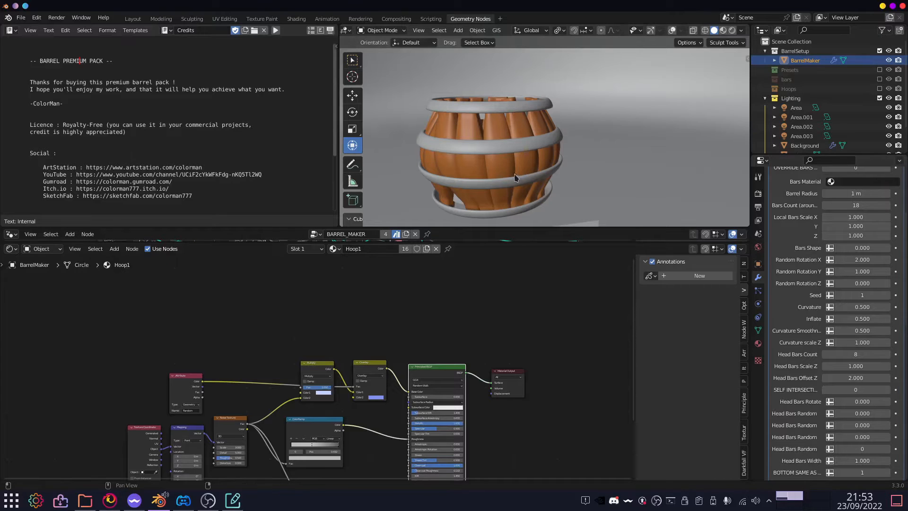
click(871, 342)
text(.5)
key(Return)
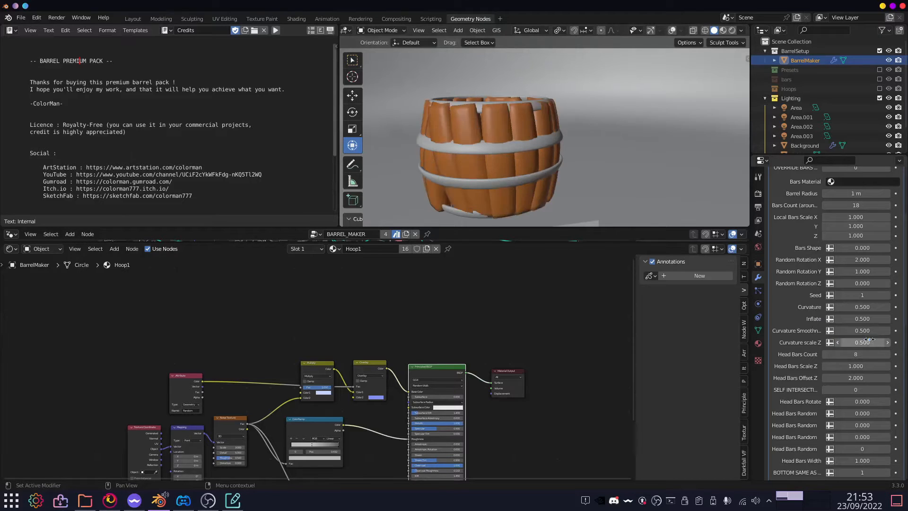
middle_drag(489, 86, 573, 114)
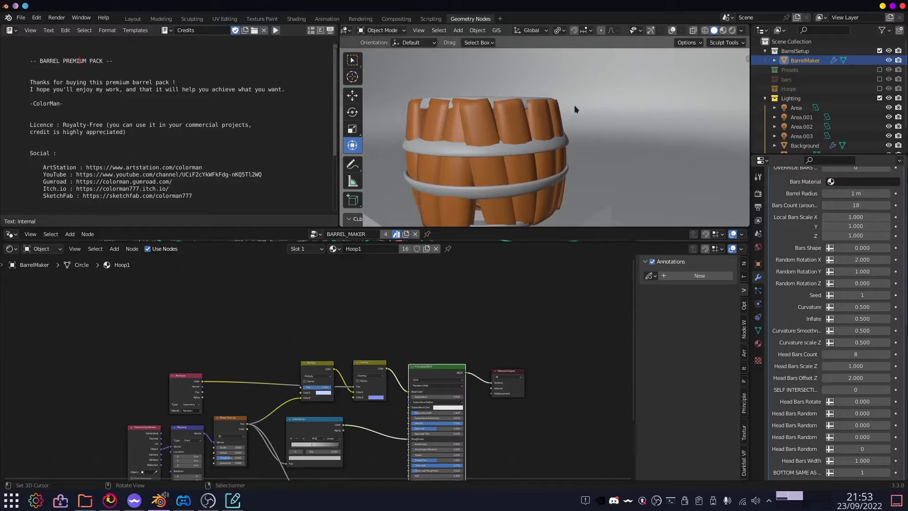
Set the Curvature scale Z to 0.8.
drag(872, 342, 884, 343)
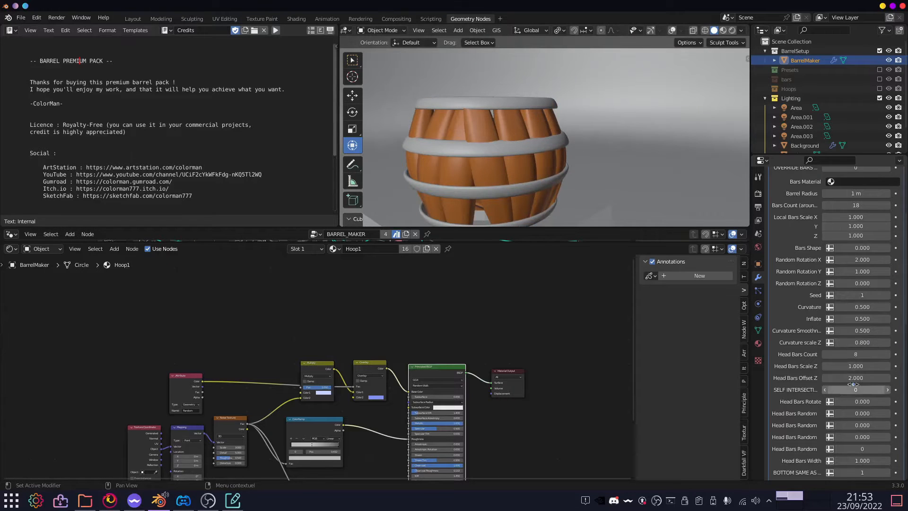
middle_drag(558, 142, 634, 116)
scroll(481, 144, up, 2)
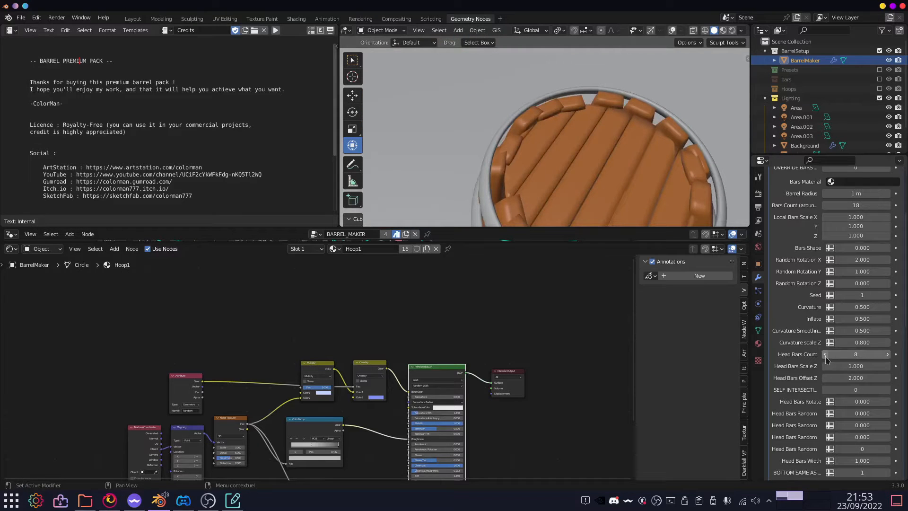
Set the Head Bars Count to 7 for the barrel's lid.
scroll(573, 175, down, 3)
middle_drag(625, 215, 580, 137)
scroll(594, 150, up, 3)
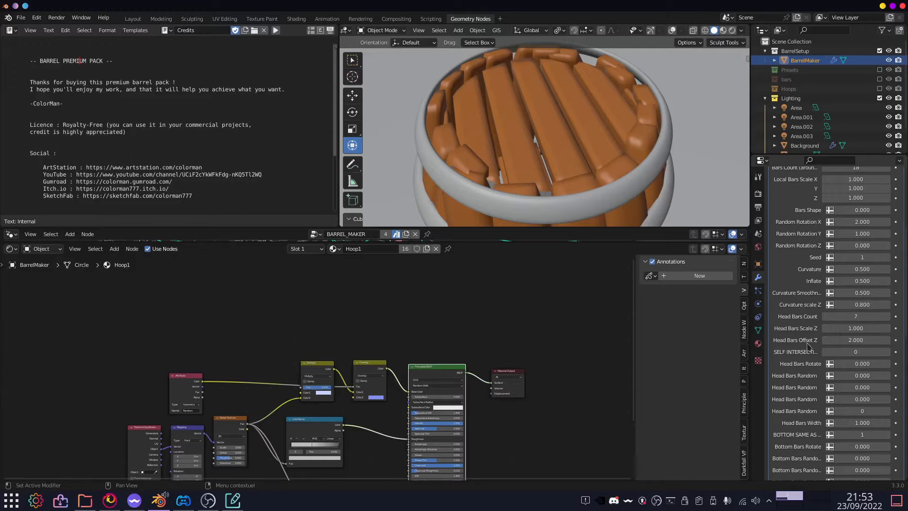
Set the Head Bars Scale Z to 0.5.
click(856, 328)
key(BackSpace)
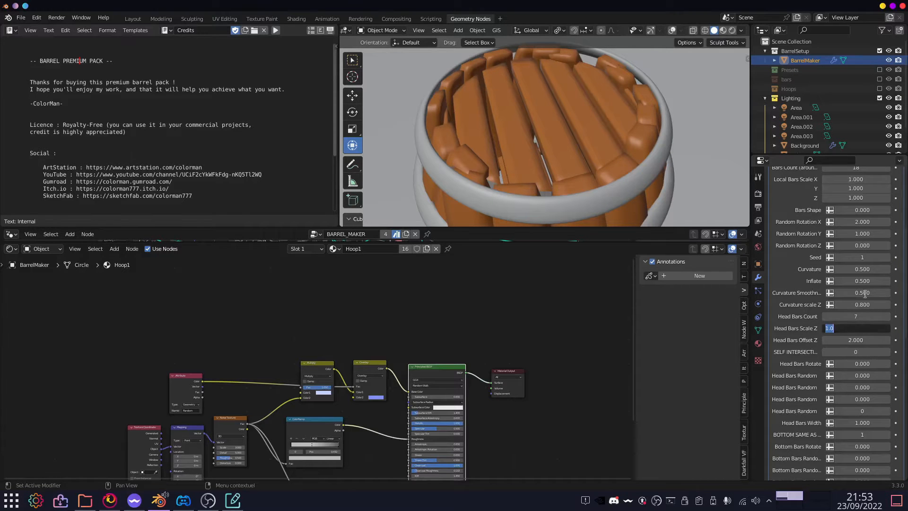
text(.5)
key(Return)
Examine the thickness of the head bars and how they meet the surrounding bars.
middle_drag(597, 166, 595, 109)
scroll(586, 111, up, 5)
scroll(595, 109, down, 6)
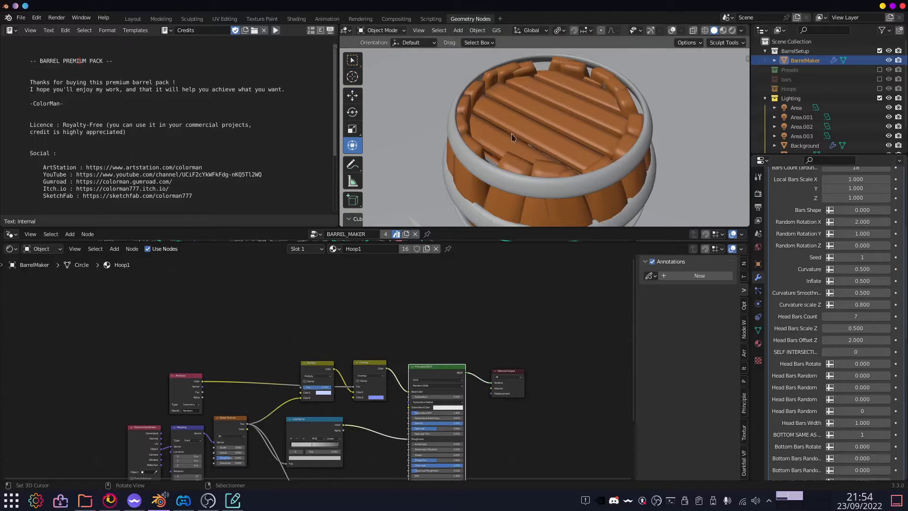
scroll(590, 124, up, 2)
scroll(589, 122, up, 3)
middle_drag(637, 129, 527, 130)
middle_drag(554, 81, 555, 60)
scroll(542, 133, down, 5)
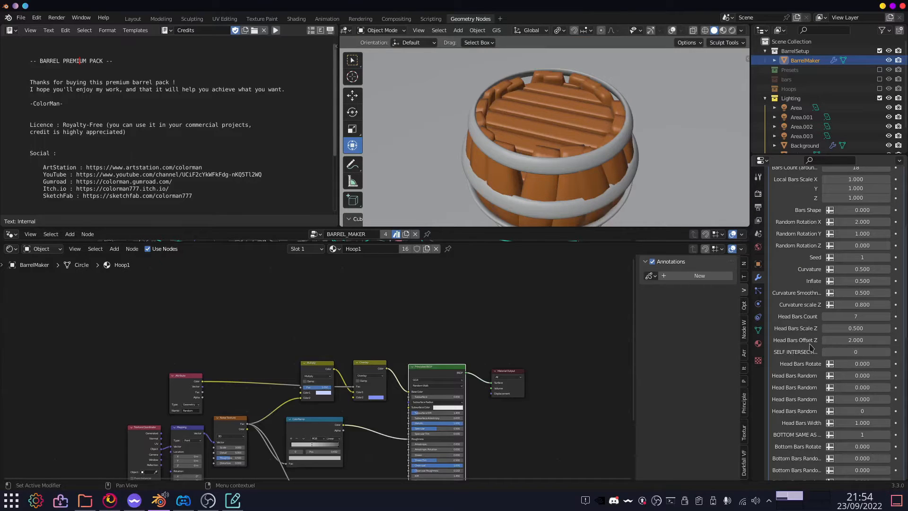
Try a Head Bars Offset Z of 1 and inspect the lid's height in the barrel.
scroll(810, 362, down, 2)
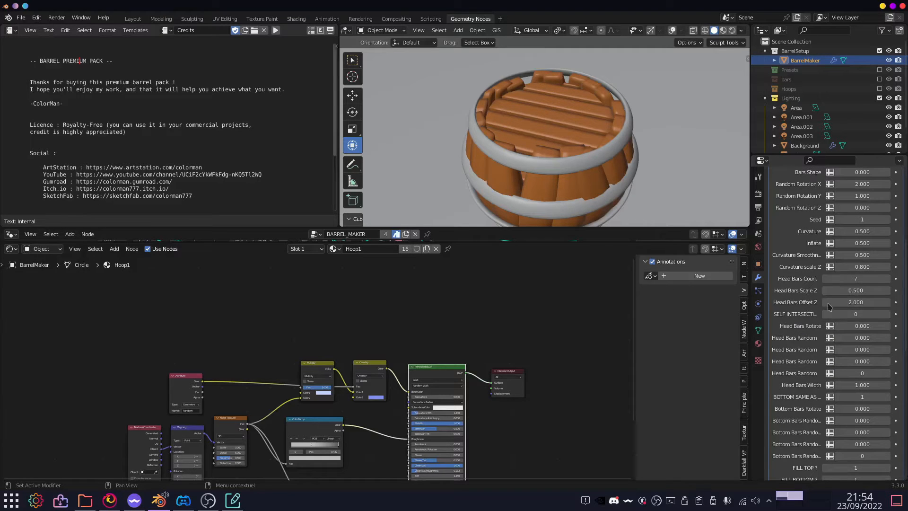
click(851, 303)
text(1)
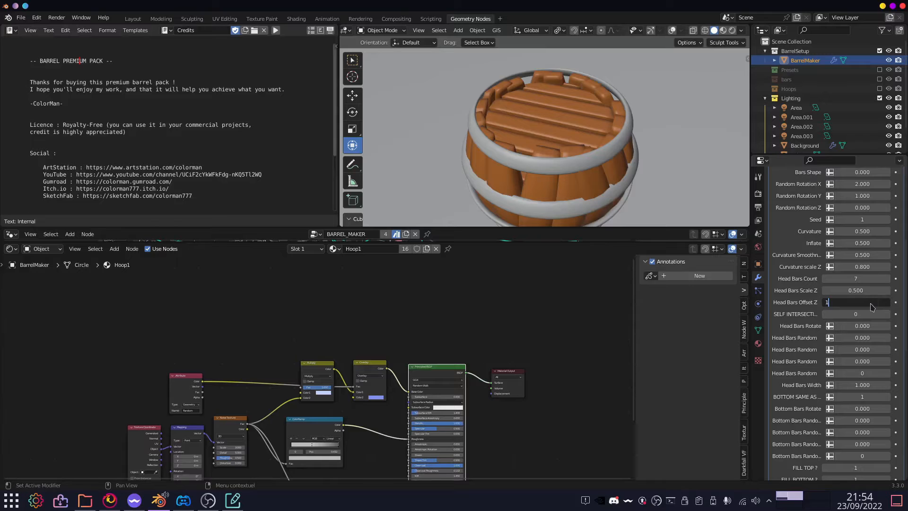
key(Return)
scroll(608, 129, up, 3)
middle_drag(608, 129, 567, 118)
scroll(617, 146, down, 3)
scroll(557, 123, up, 2)
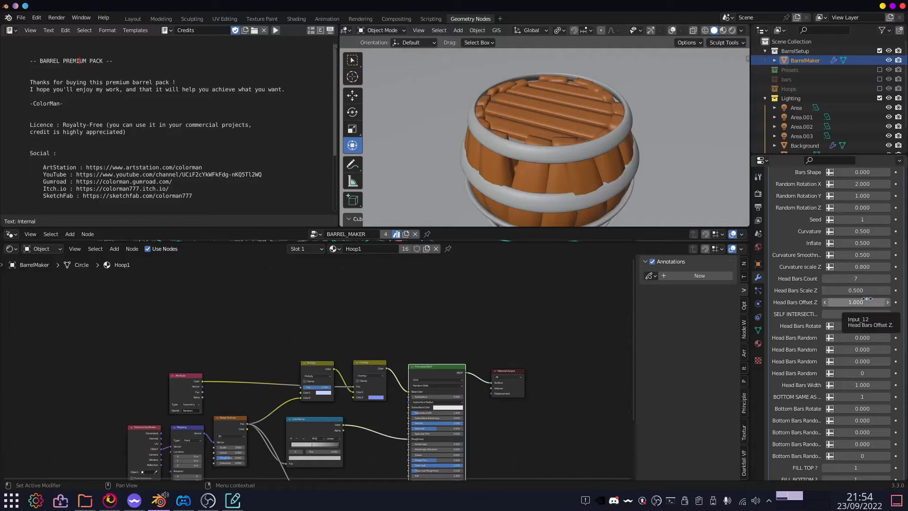
middle_drag(581, 173, 548, 159)
scroll(595, 125, up, 1)
Set the Head Bars Offset Z to 2 and inspect the lid's depth and gaps from above.
click(877, 302)
text(2)
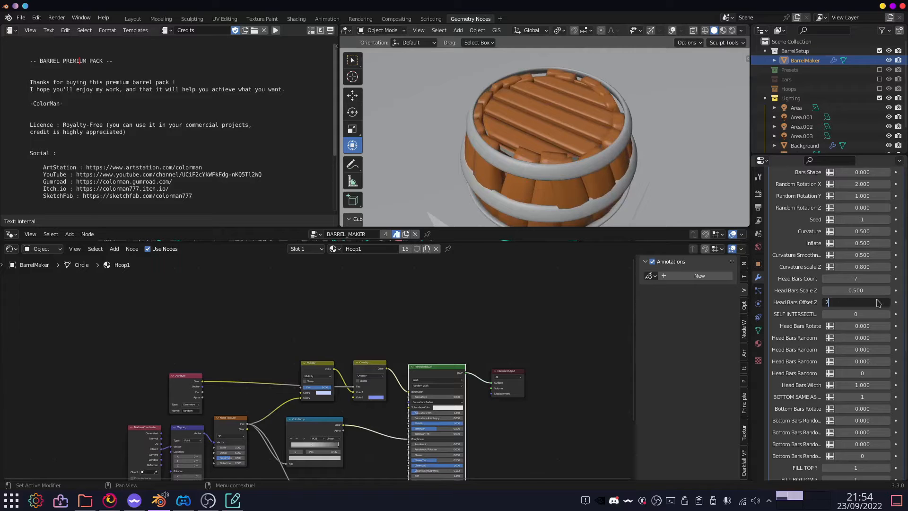
key(Return)
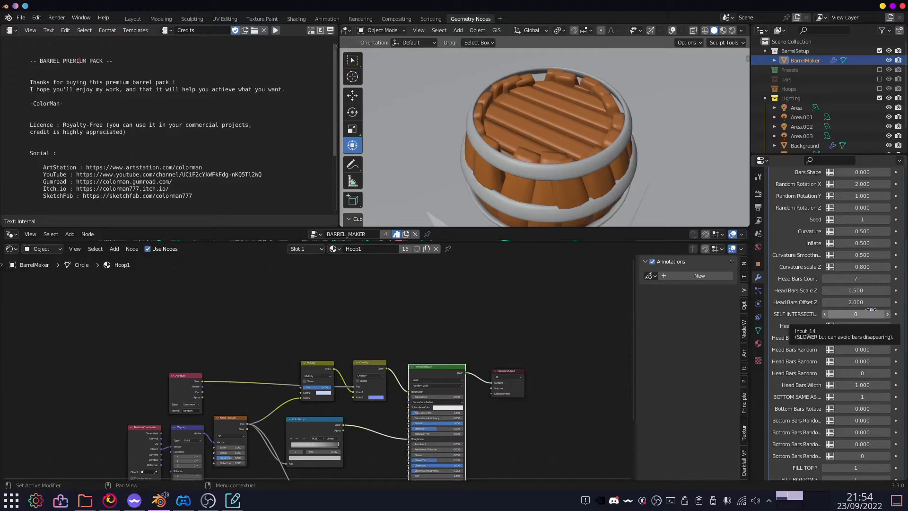
middle_drag(617, 138, 563, 170)
scroll(564, 168, up, 3)
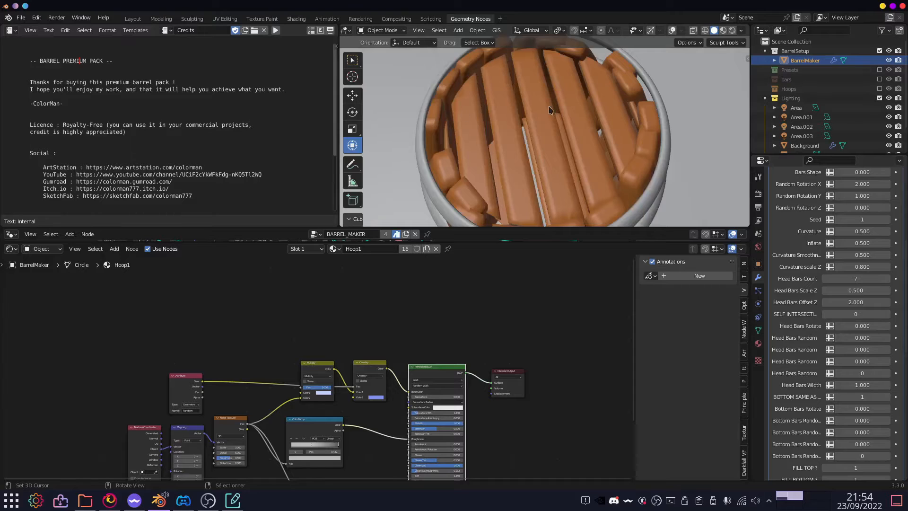
scroll(553, 132, down, 4)
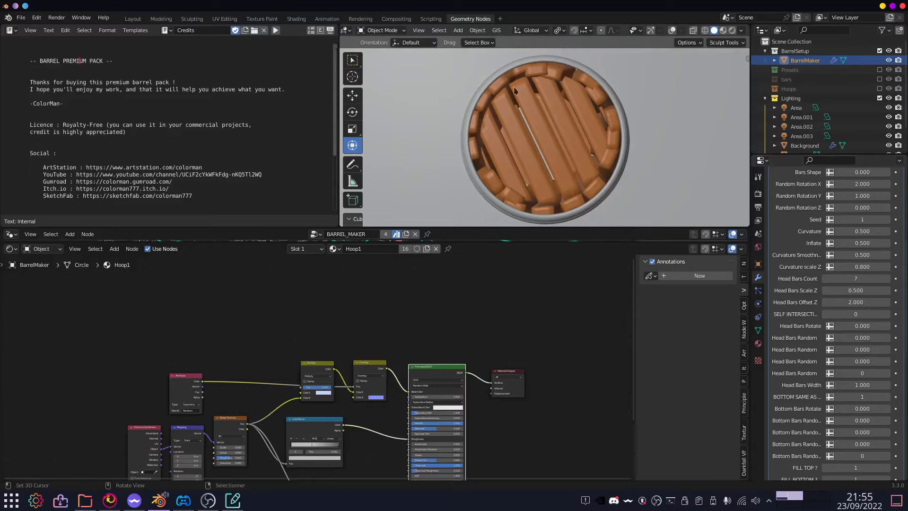
scroll(524, 146, up, 3)
middle_drag(524, 145, 588, 131)
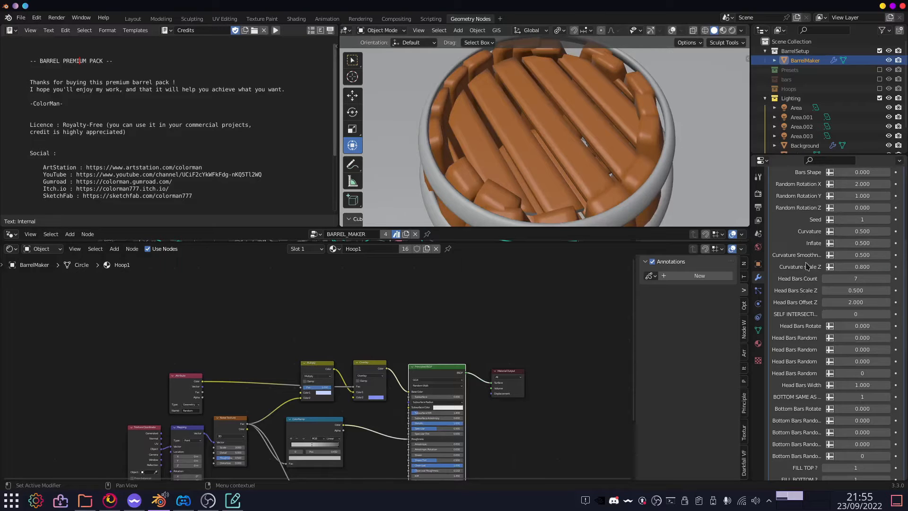
Try a Head Bars Count of 9, return it to 8, and inspect how the head bars fit in the barrel.
scroll(860, 274, up, 1)
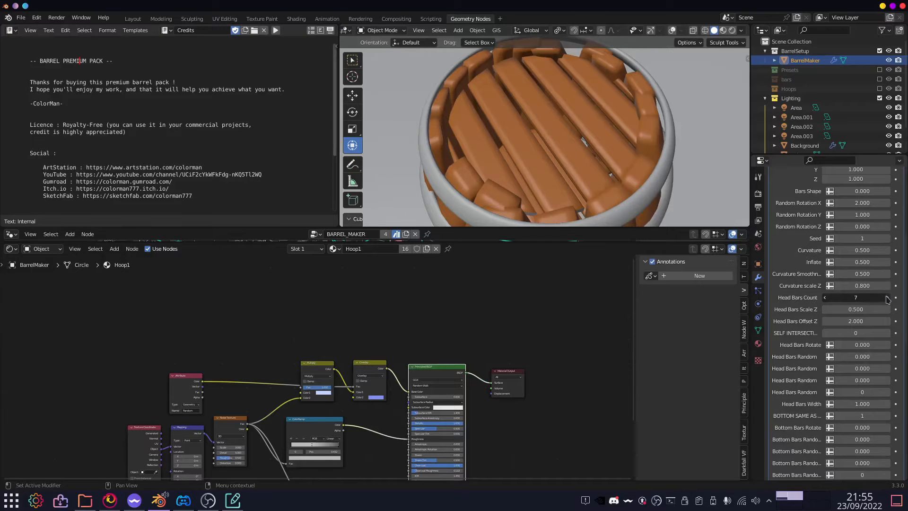
click(887, 298)
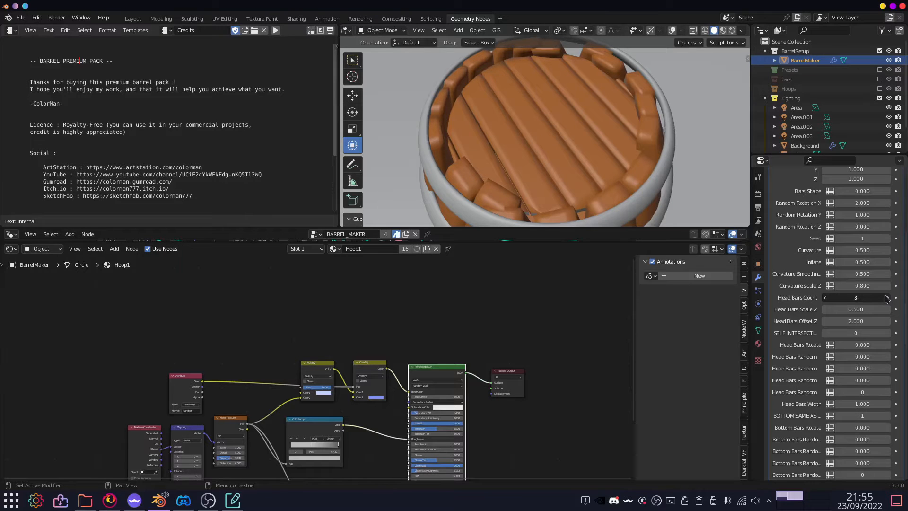
click(886, 297)
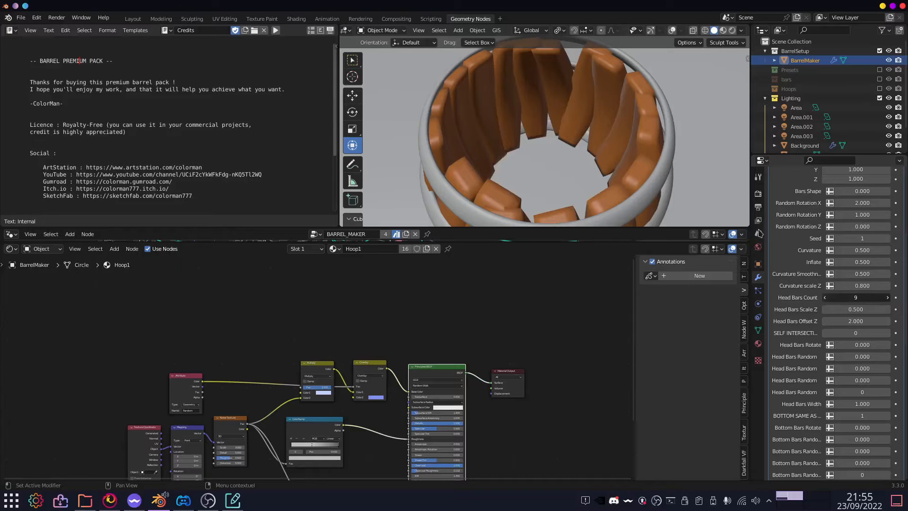
click(825, 297)
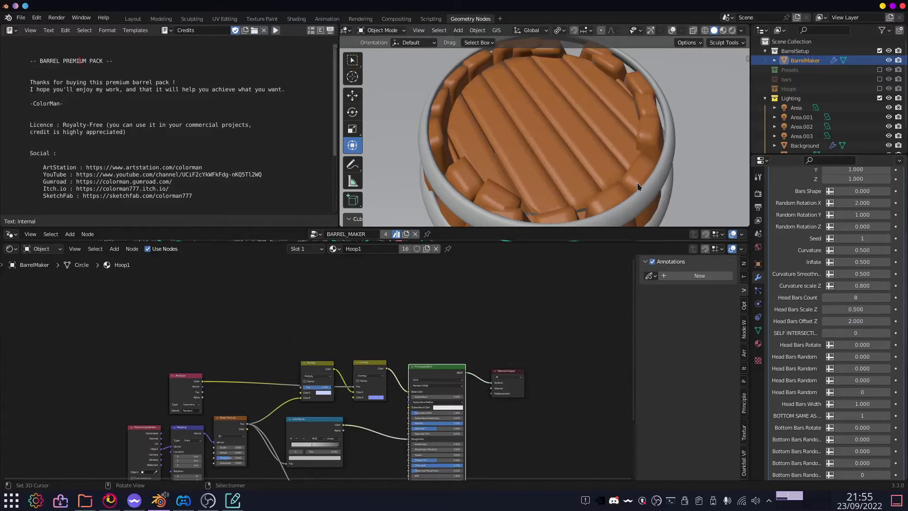
scroll(638, 183, down, 3)
middle_drag(645, 182, 607, 197)
scroll(605, 193, up, 3)
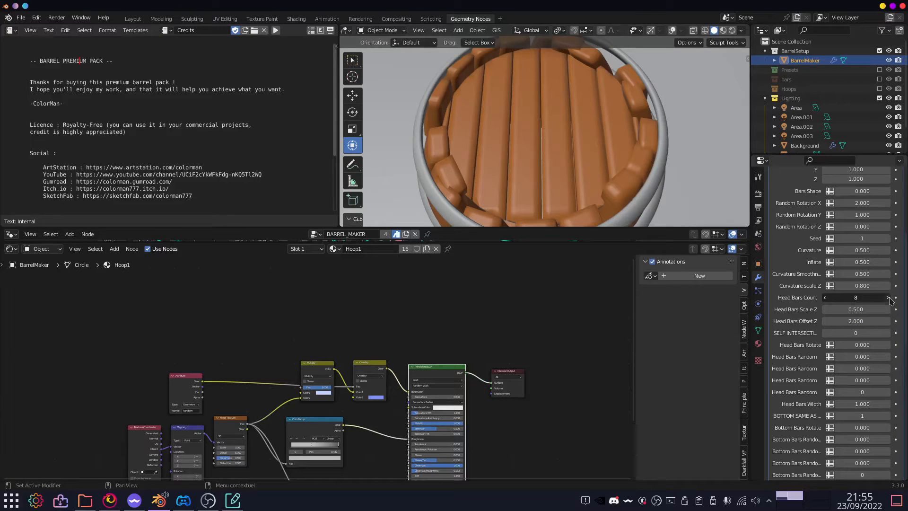
Try a Head Bars Count of 9 with the self-intersection option set to 1, and inspect the lid.
click(888, 297)
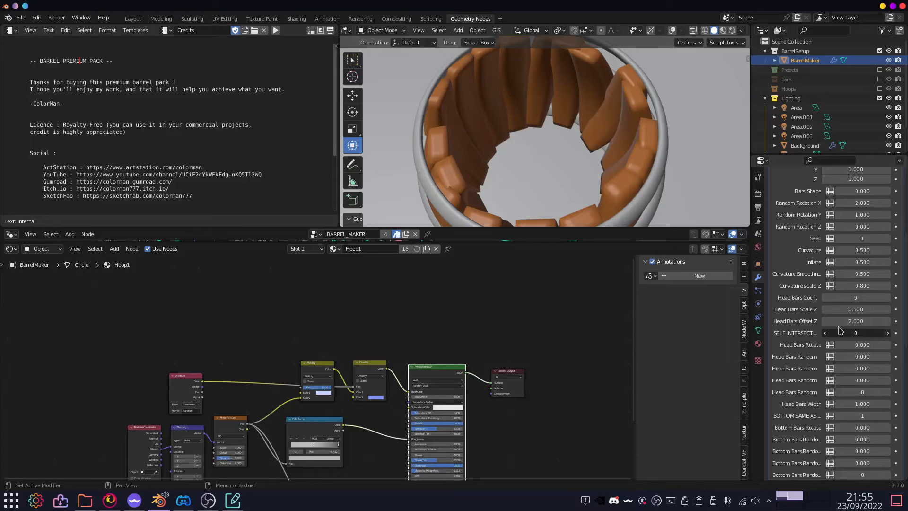
drag(838, 328, 851, 327)
middle_drag(598, 137, 529, 180)
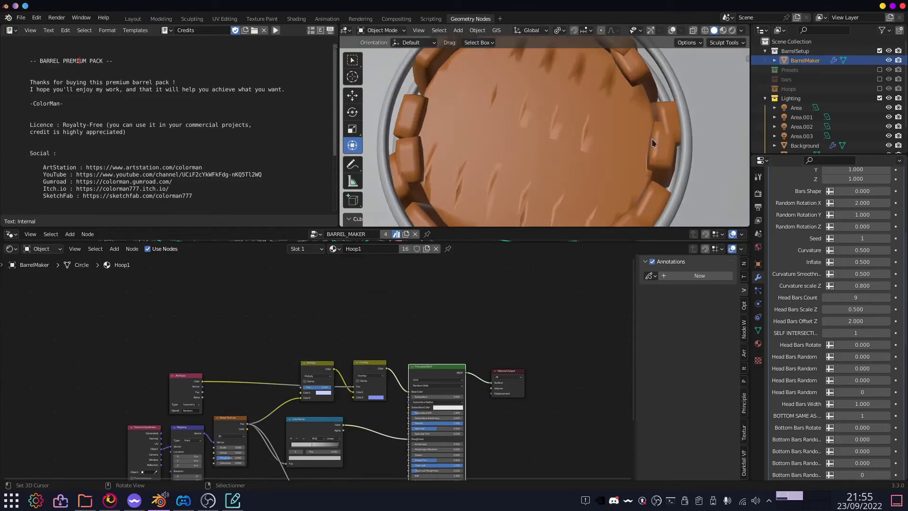
middle_drag(549, 143, 602, 187)
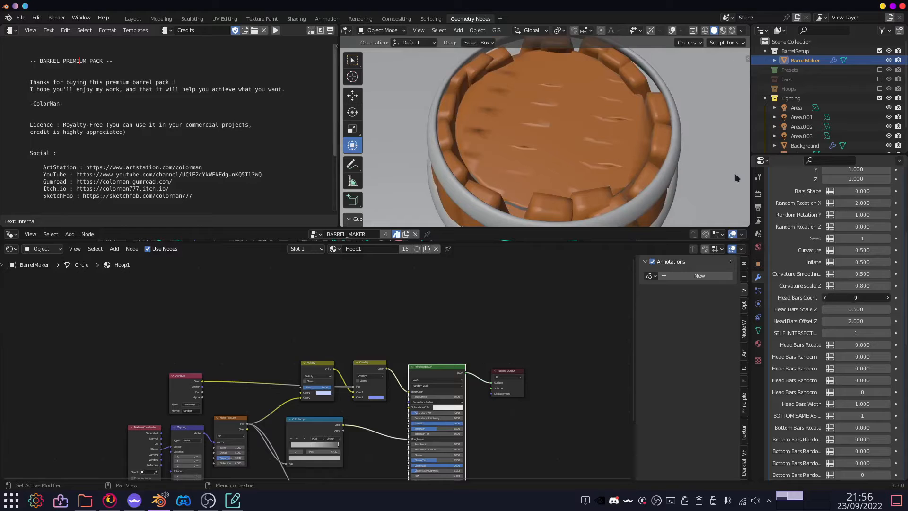
Set the Head Bars Count back to 8 and the self-intersection option back to 0.
click(825, 298)
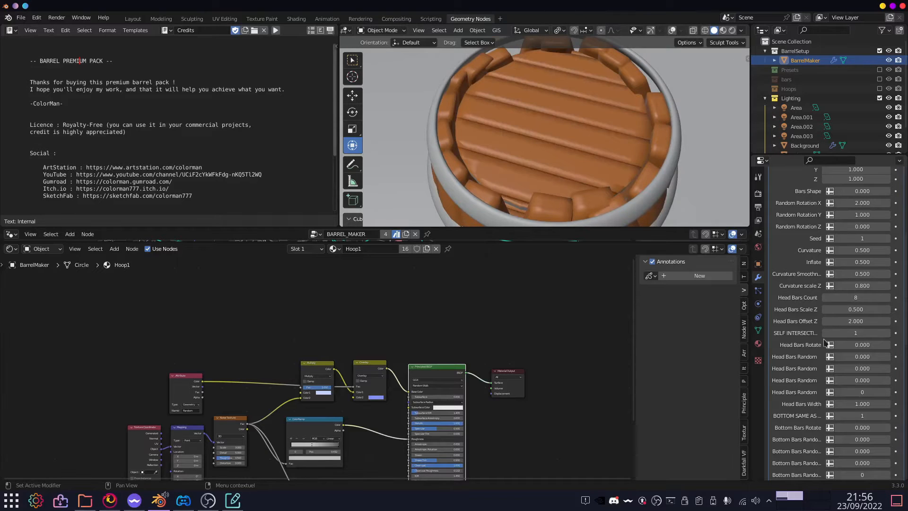
click(826, 333)
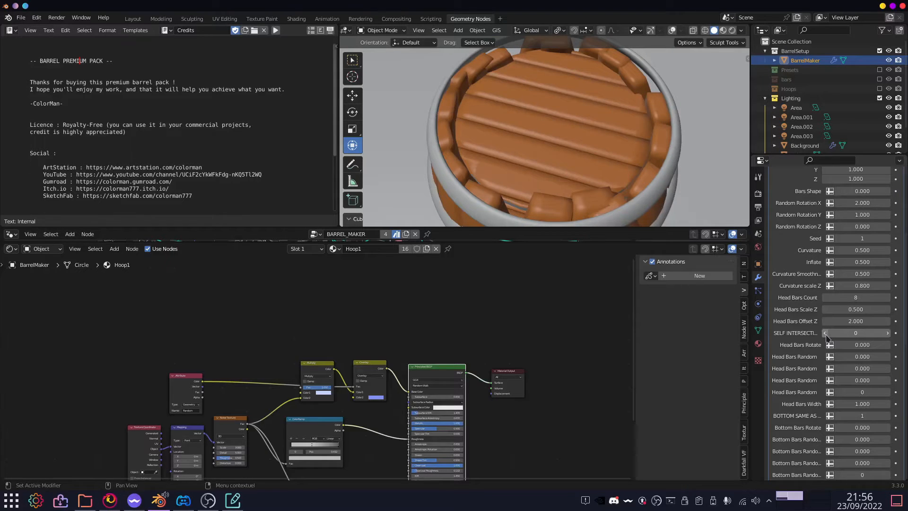
middle_drag(574, 173, 536, 164)
scroll(581, 173, up, 2)
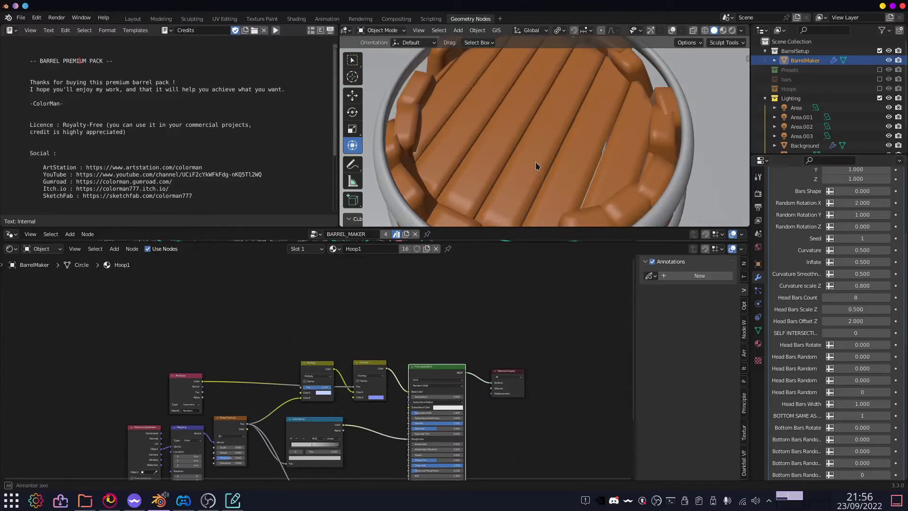
Turn the lid's bars by setting Head Bars Rotate to about 2.49.
middle_drag(656, 167, 679, 150)
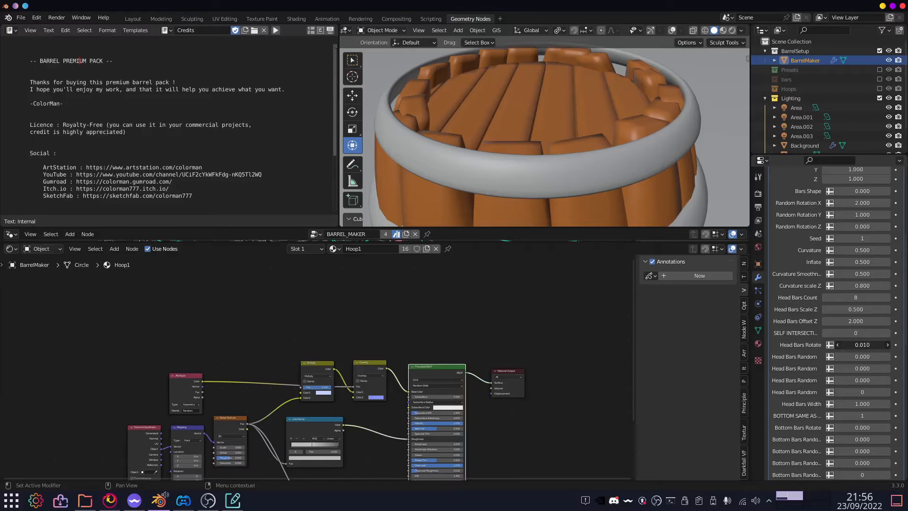
drag(857, 344, 884, 344)
mouse_move(615, 141)
middle_down()
mouse_move(642, 182)
mouse_move(566, 137)
mouse_move(591, 129)
mouse_move(600, 137)
middle_up()
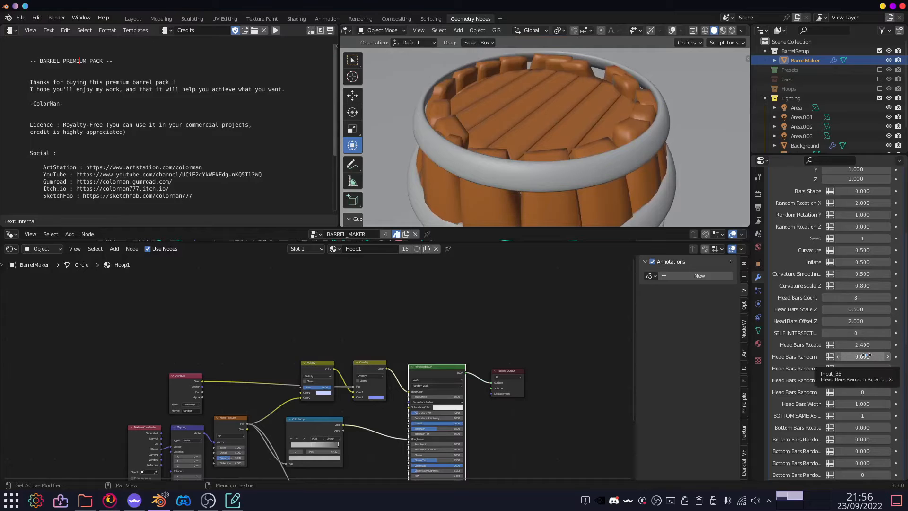
Try a Head Bars Random Rotation X of 0.5.
click(863, 357)
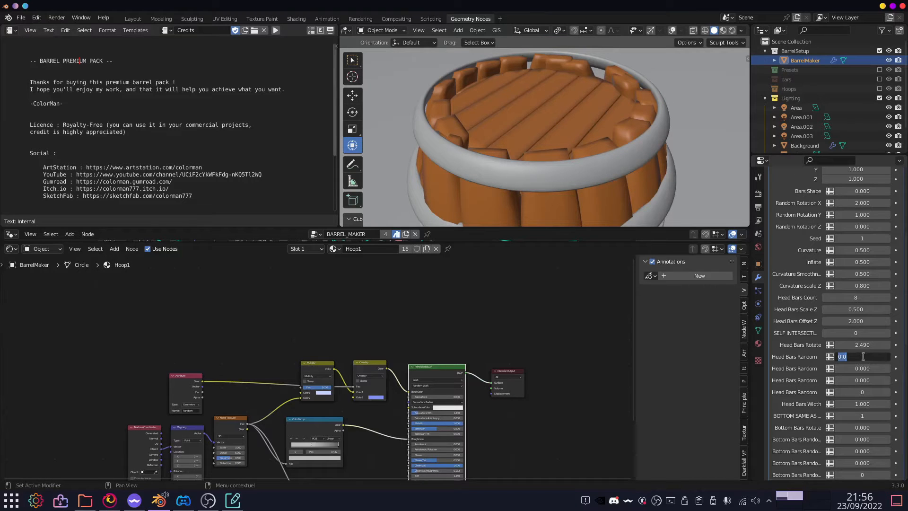
text(.5)
key(Return)
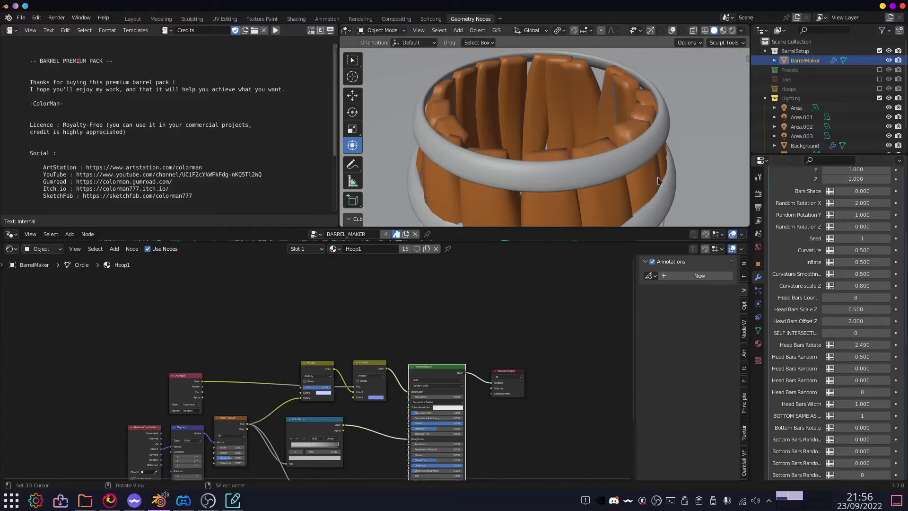
Set the Head Bars Random Rotation X to 0.1 and inspect the lid from above and from the side.
click(866, 356)
text(.1)
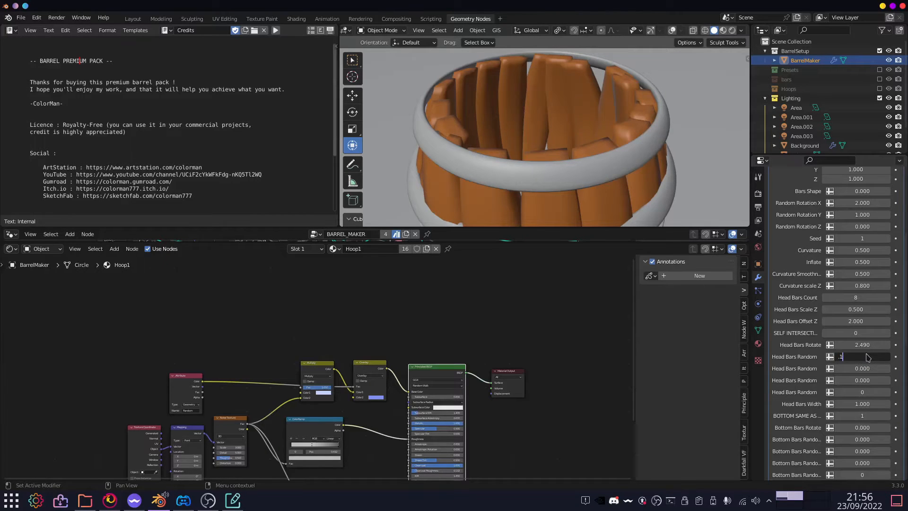
key(Return)
middle_drag(592, 125, 566, 193)
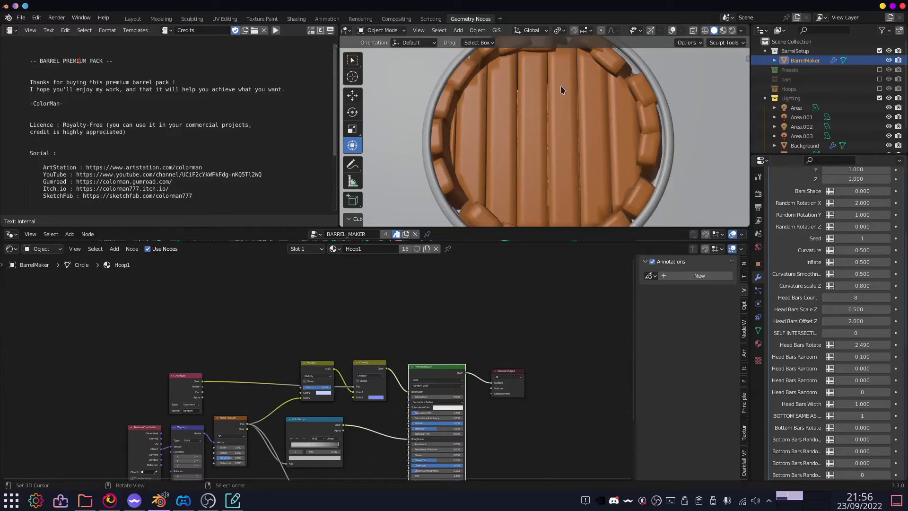
middle_drag(670, 187, 662, 144)
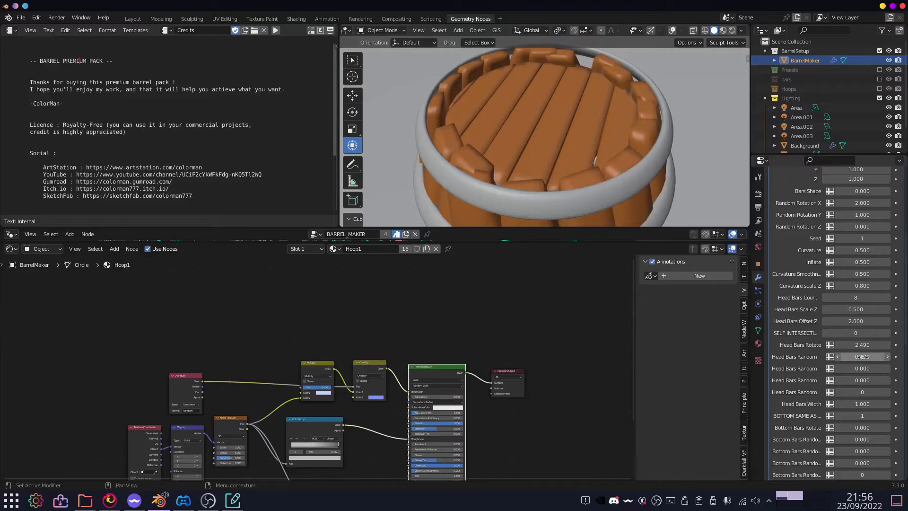
Try a Head Bars Random Rotation Y of 1 and look at the lid up close.
click(865, 368)
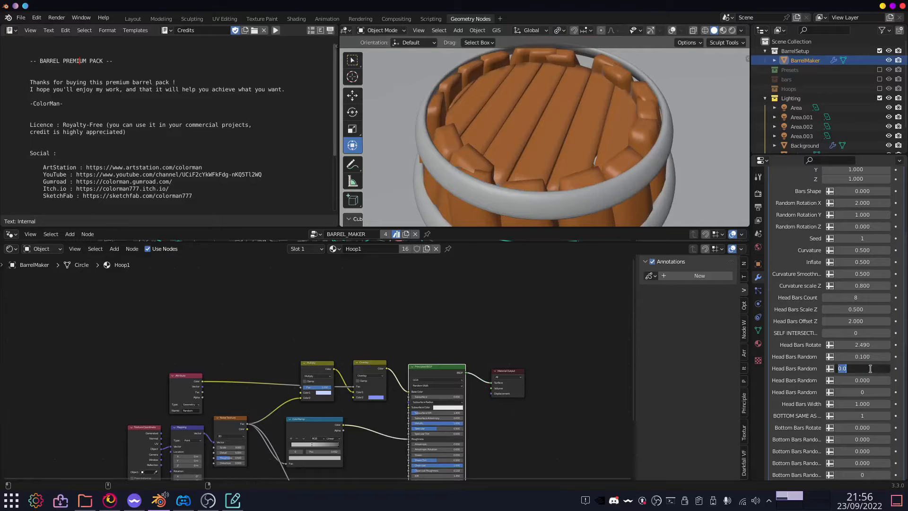
key(Return)
middle_drag(534, 118, 785, 198)
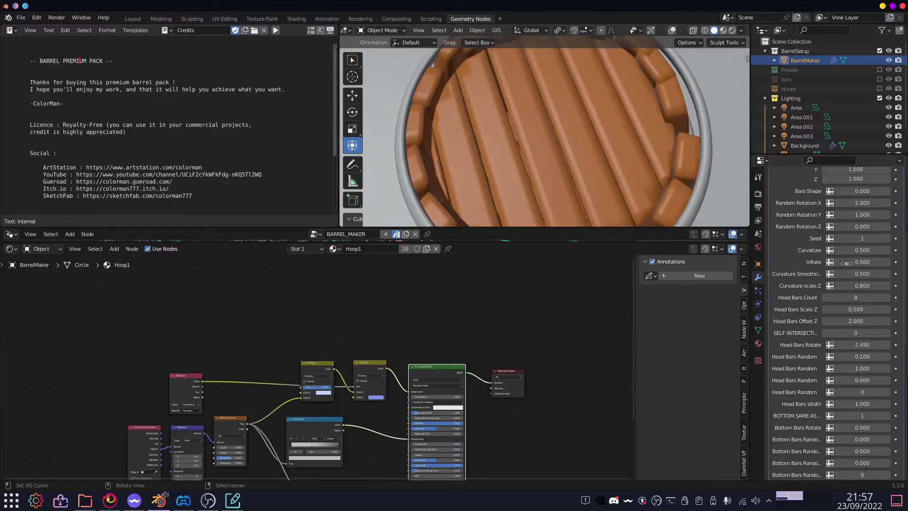
Set the Head Bars Count to 7 and the Head Bars Random Rotation Y to 2.
click(827, 298)
scroll(837, 368, down, 2)
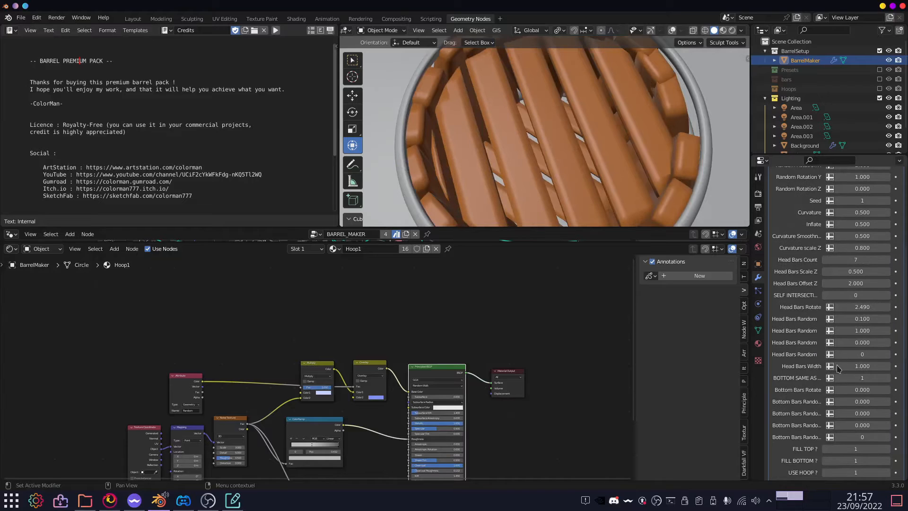
double_click(868, 331)
text(2)
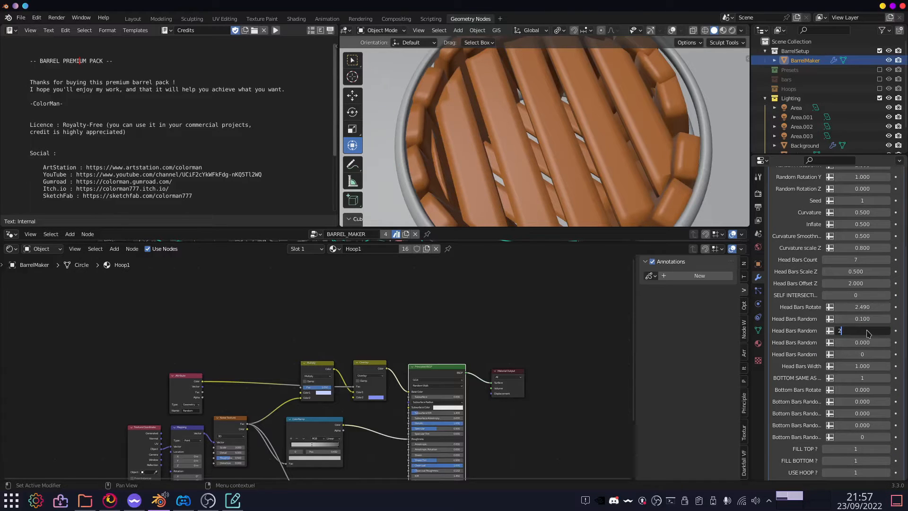
key(Return)
middle_drag(515, 161, 548, 124)
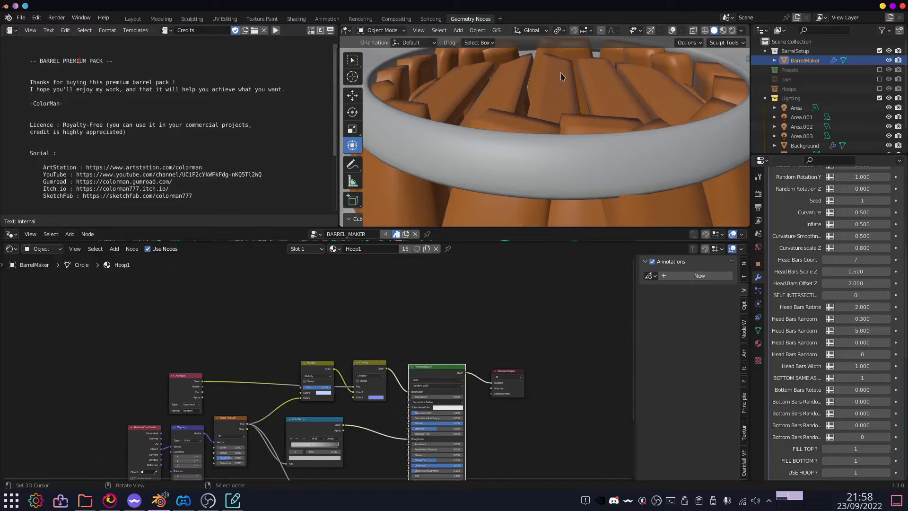
Set the Head Bars Random Rotation Z to 5 and inspect the scattered head bars from several distances.
click(876, 342)
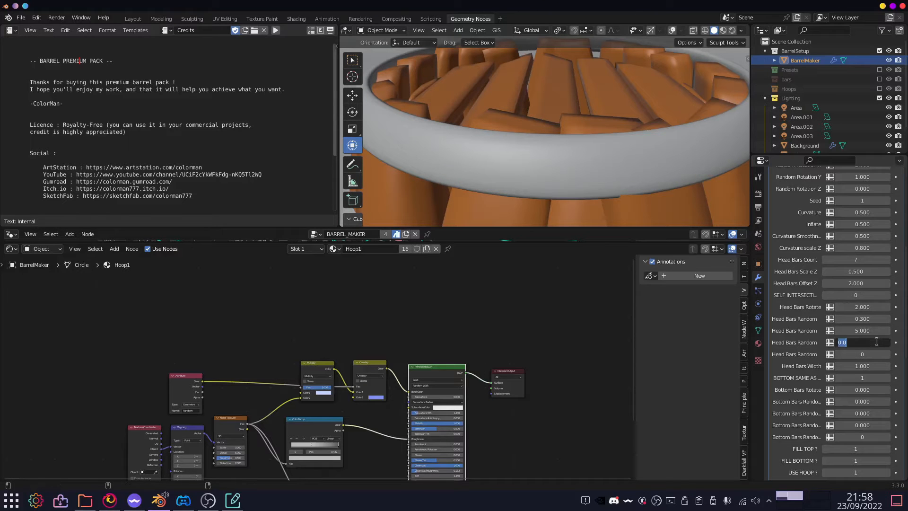
text(5)
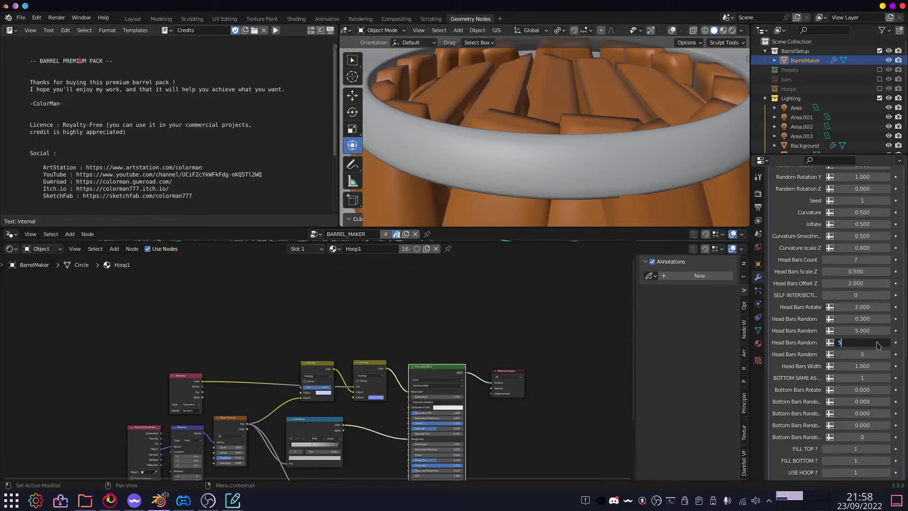
key(Return)
scroll(593, 105, down, 5)
middle_drag(591, 108, 547, 126)
scroll(547, 188, up, 4)
scroll(533, 151, up, 5)
scroll(576, 138, down, 5)
scroll(583, 144, down, 4)
scroll(577, 137, up, 3)
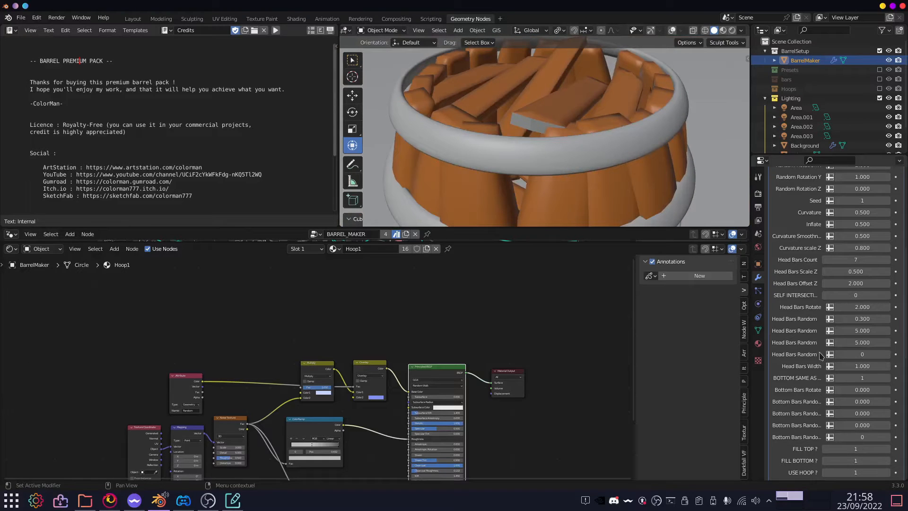
Set the head bars' random seed to 2 and inspect the new arrangement of the lid.
scroll(820, 362, down, 1)
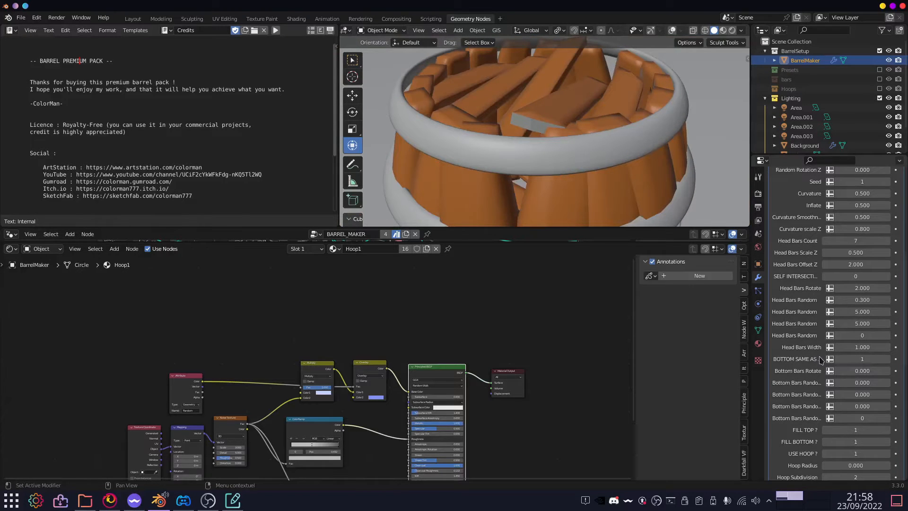
click(887, 337)
middle_drag(558, 142, 610, 126)
click(889, 360)
middle_drag(563, 111, 580, 201)
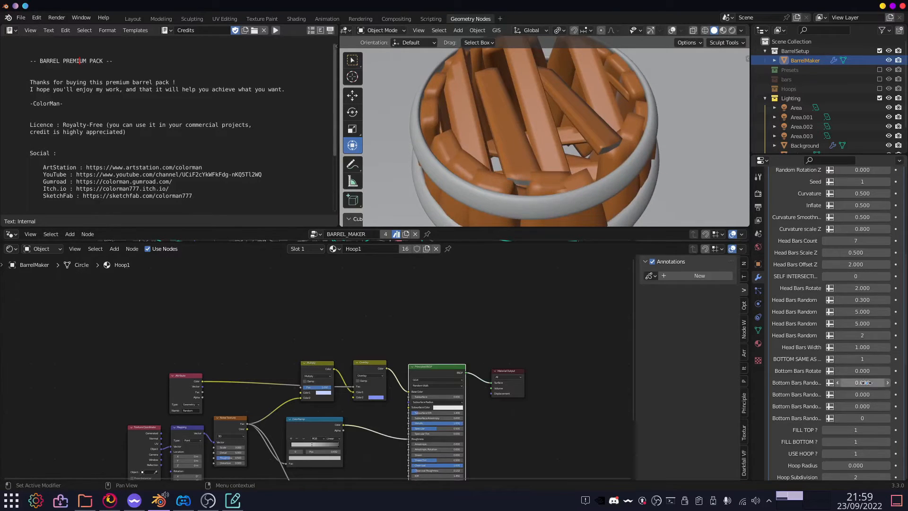
Try Head Bars Width values of 2 and 1.11 and view the lid from above.
click(863, 347)
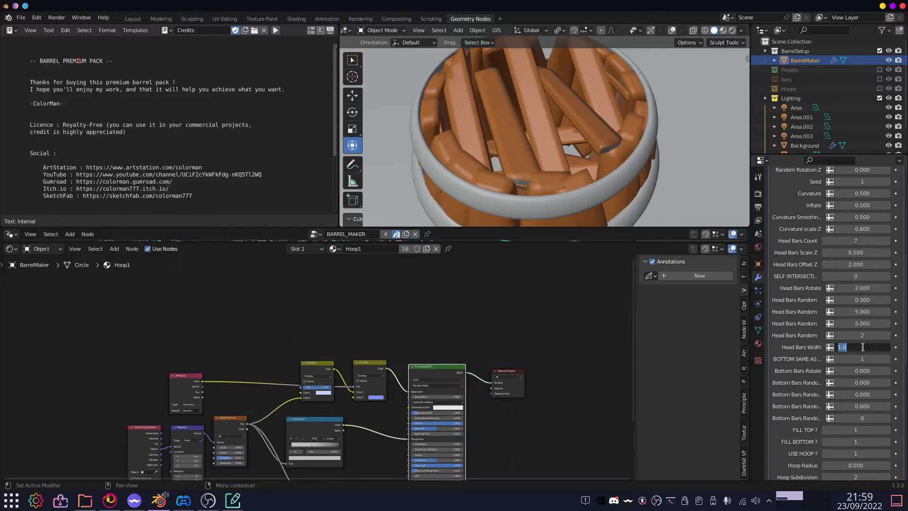
text(2)
key(Return)
click(863, 347)
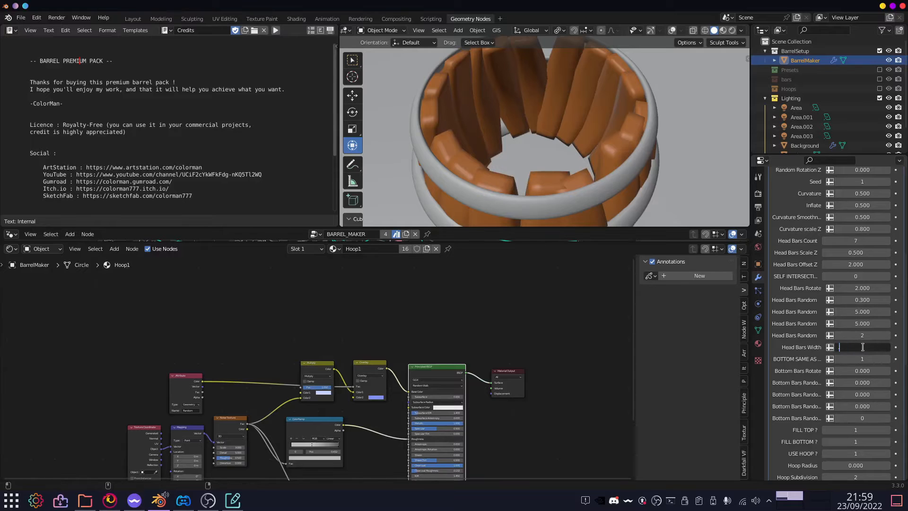
text(1.)
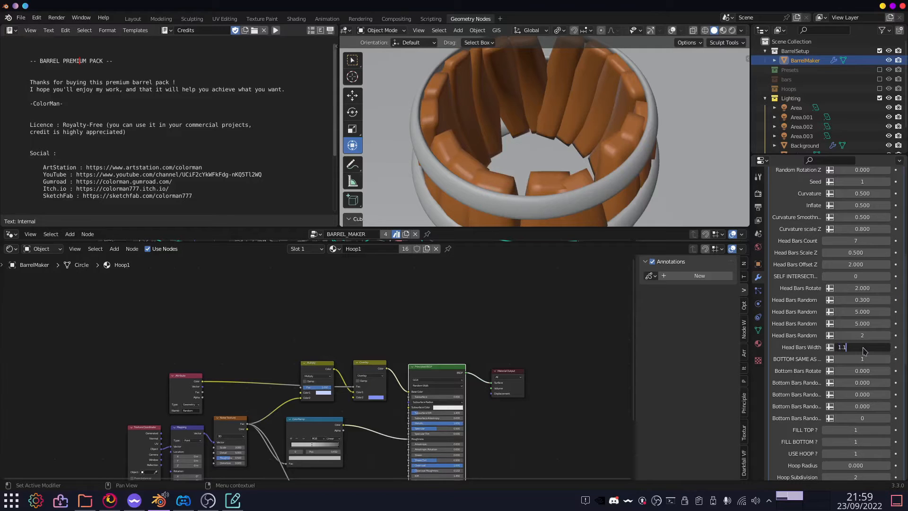
text(1)
key(Return)
middle_drag(543, 142, 464, 166)
scroll(518, 155, up, 1)
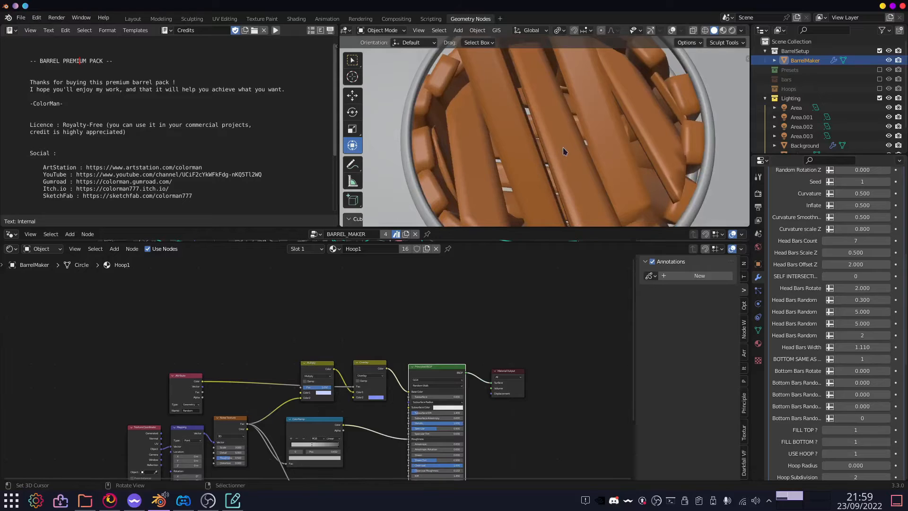
Try a Head Bars Width of 0.5 and inspect the lid bars from several angles.
click(858, 345)
key(BackSpace)
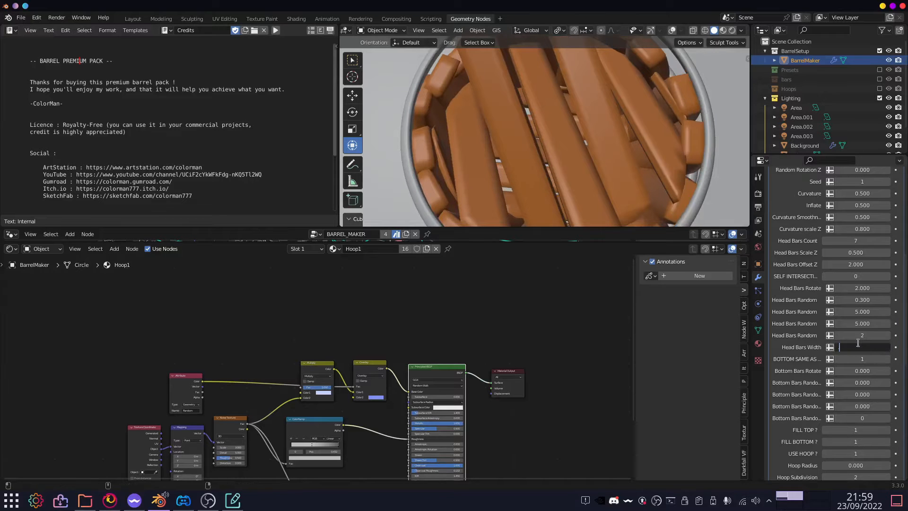
key(Return)
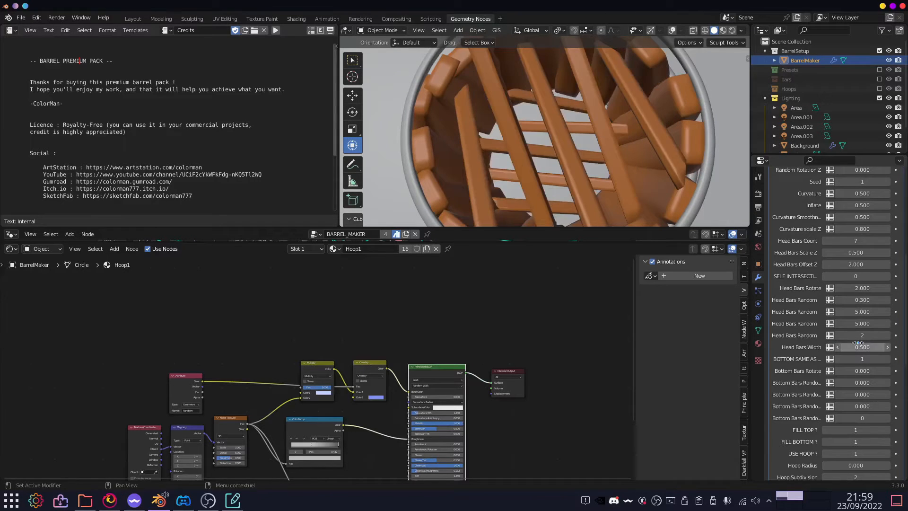
middle_drag(570, 174, 619, 110)
scroll(643, 149, down, 1)
scroll(558, 135, up, 1)
scroll(618, 110, up, 1)
middle_drag(593, 137, 603, 166)
Set the Head Bars Width to 1.
click(872, 347)
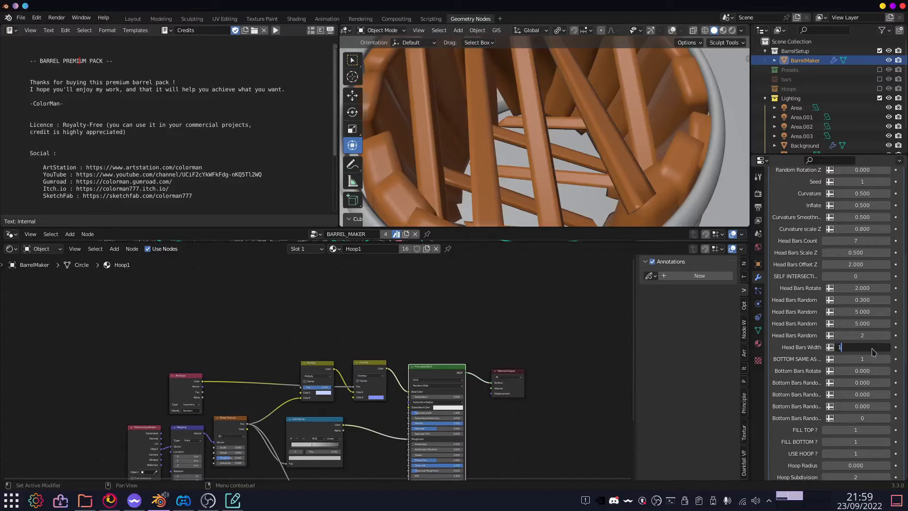
text(1)
key(Return)
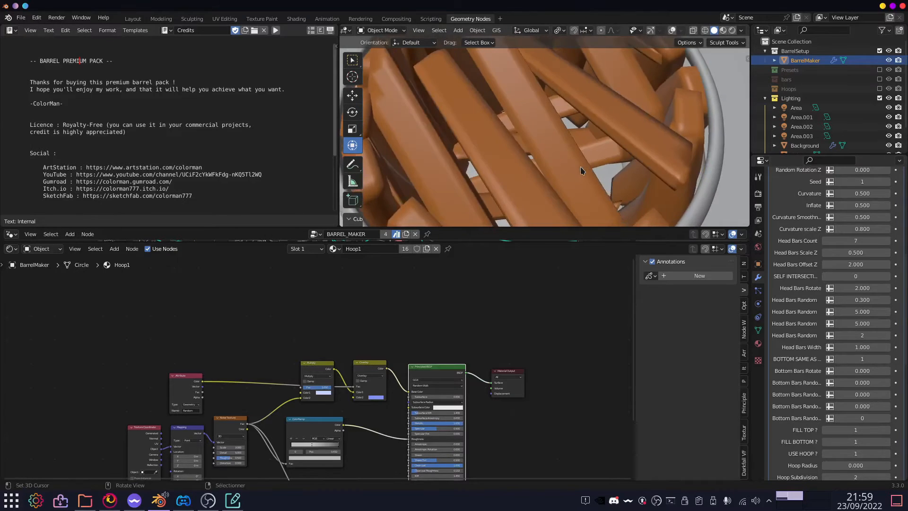
Try BOTTOM SAME AS HEAD at 0 while looking closely at the bars in the barrel's bottom.
scroll(581, 166, up, 8)
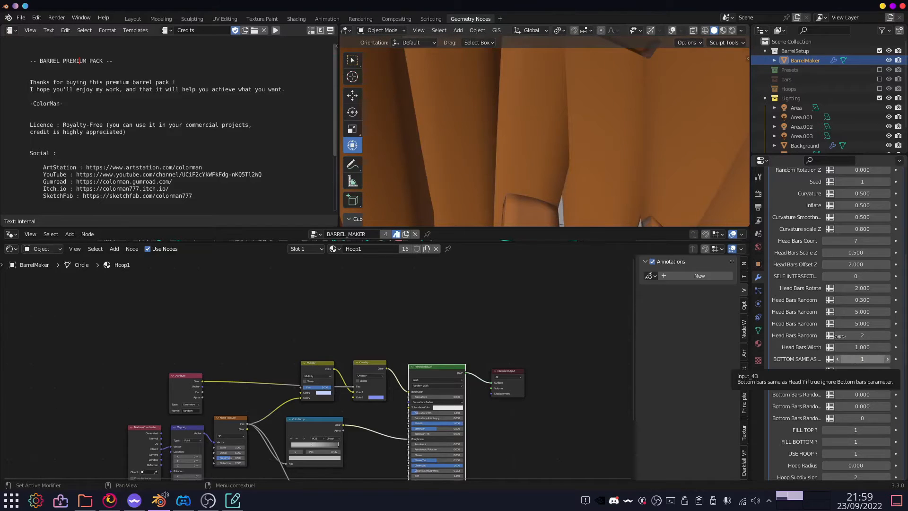
scroll(602, 179, up, 5)
mouse_move(601, 175)
middle_down()
mouse_move(591, 203)
mouse_move(587, 174)
mouse_move(590, 186)
middle_up()
scroll(602, 169, up, 3)
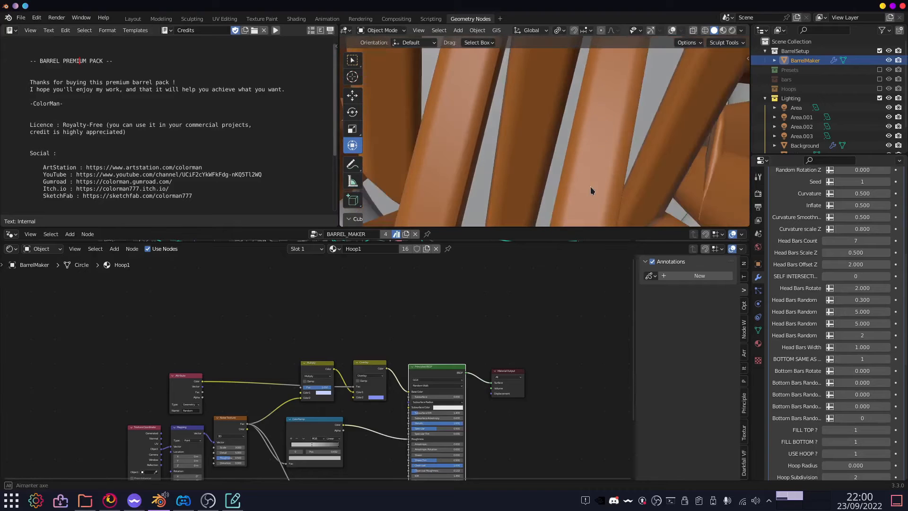
click(837, 359)
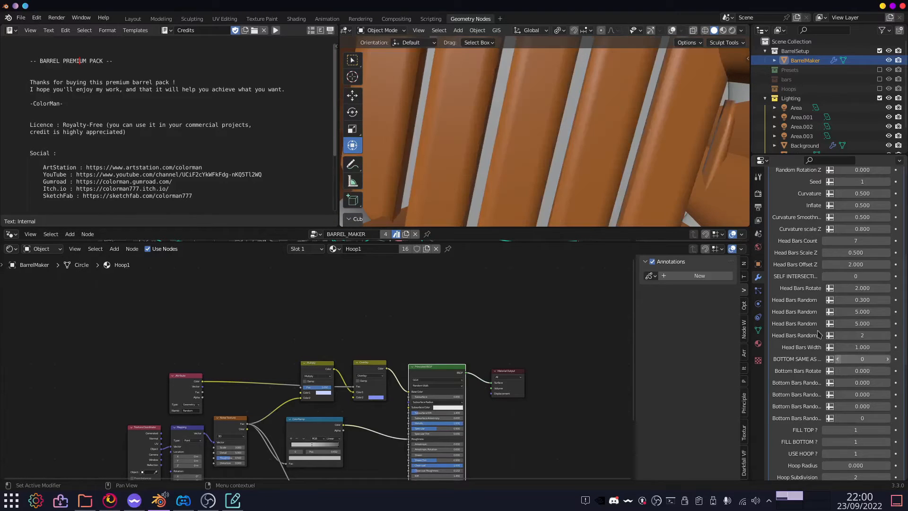
scroll(542, 137, down, 7)
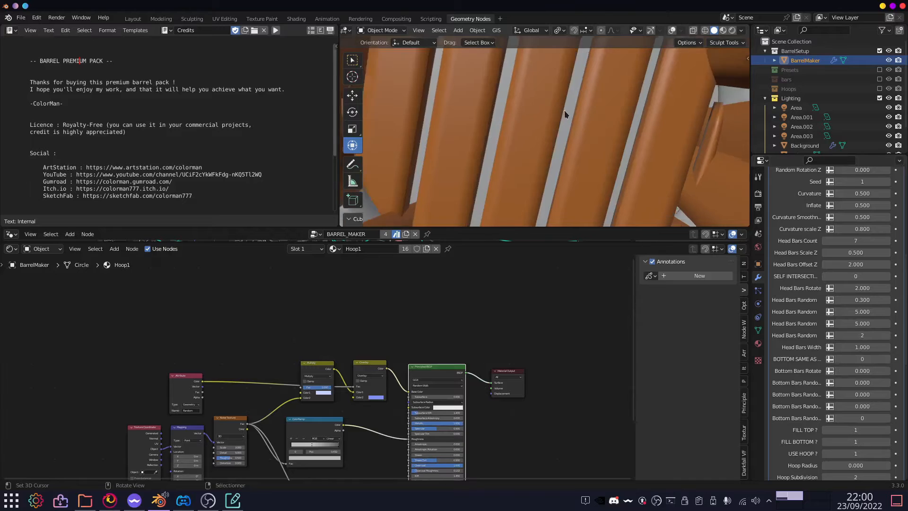
scroll(580, 162, down, 3)
middle_drag(581, 162, 582, 132)
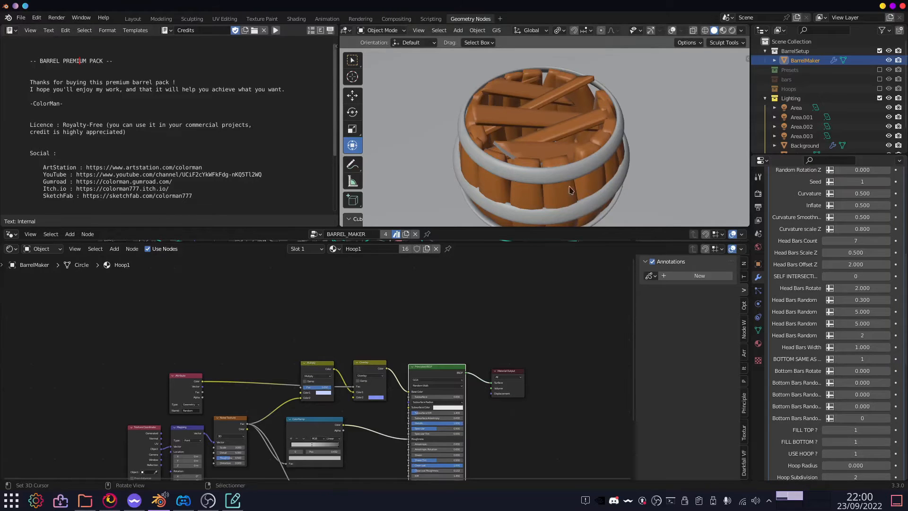
Try a Bottom Bars Rotate of 3 and look at the bottom bars inside the barrel.
middle_drag(571, 189, 648, 149)
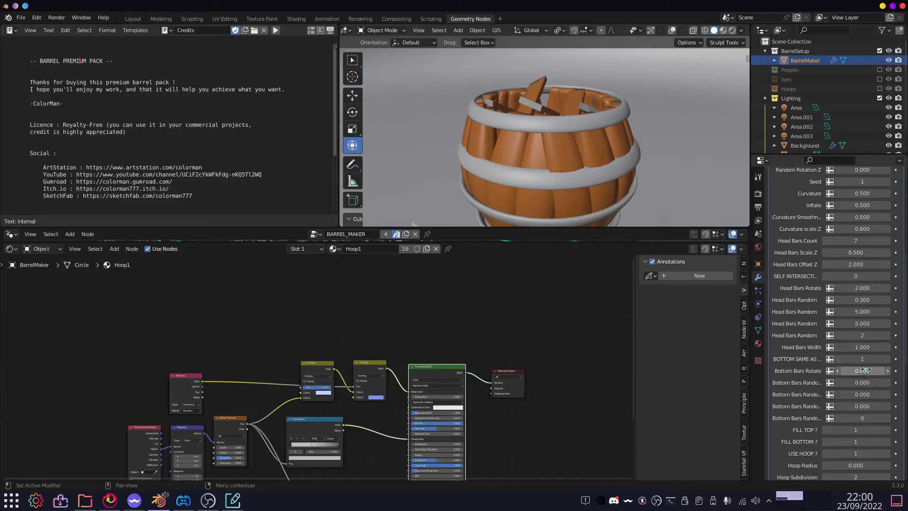
scroll(605, 207, up, 10)
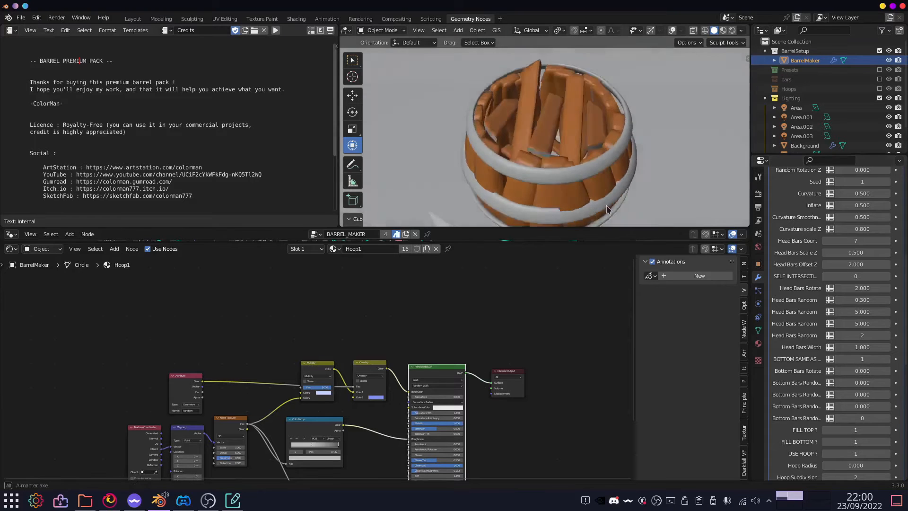
middle_drag(603, 212, 577, 168)
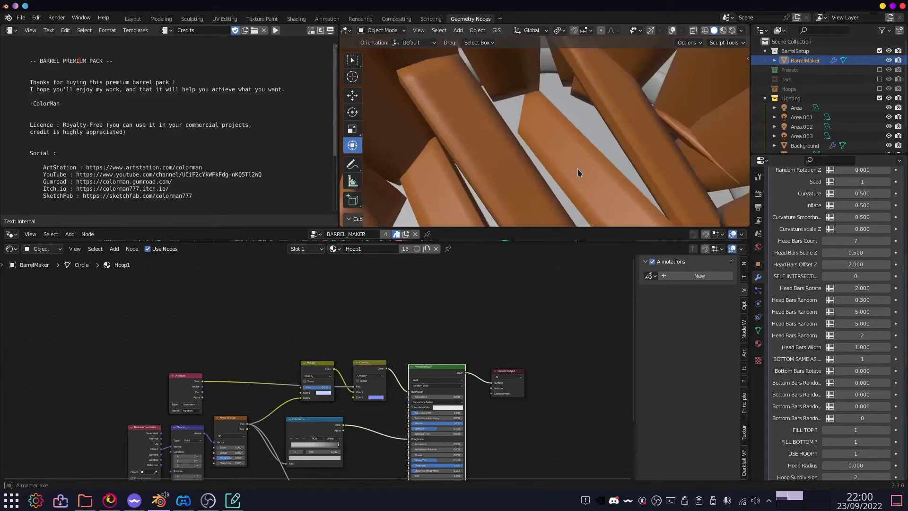
click(874, 371)
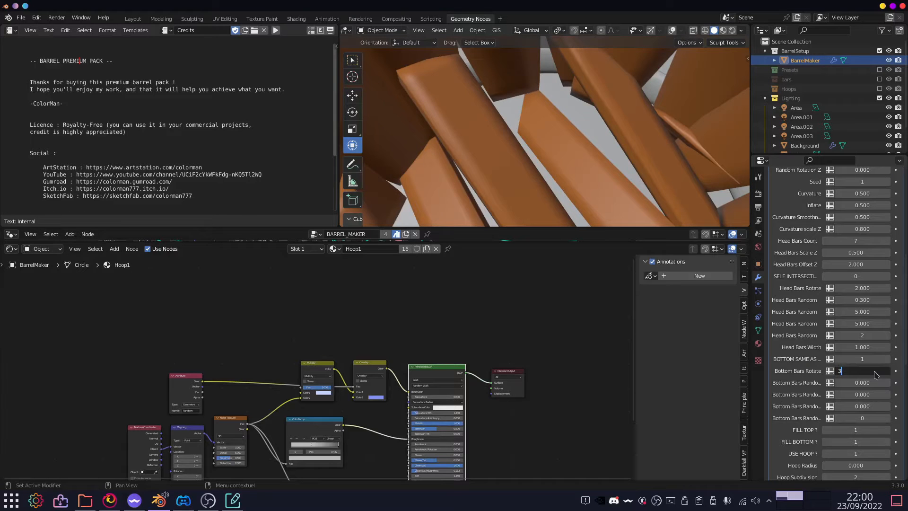
key(Return)
middle_drag(625, 165, 545, 254)
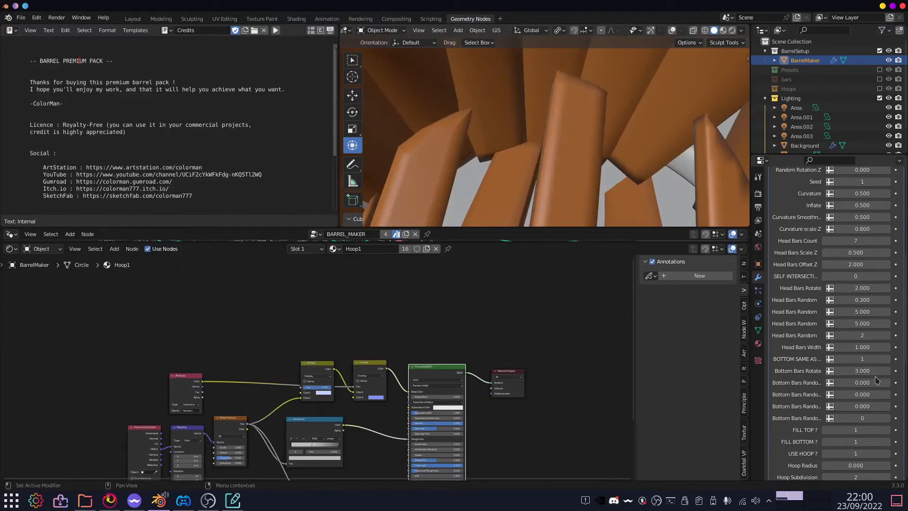
Set the Bottom Bars Rotate to 5.5 and inspect the barrel up close and from a distance.
drag(862, 371, 804, 375)
middle_drag(584, 137, 563, 159)
scroll(563, 158, down, 14)
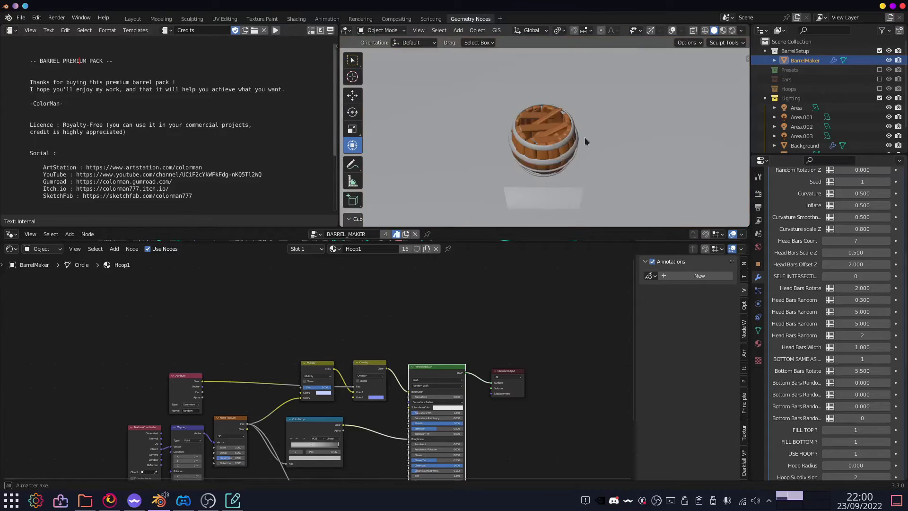
scroll(554, 152, up, 5)
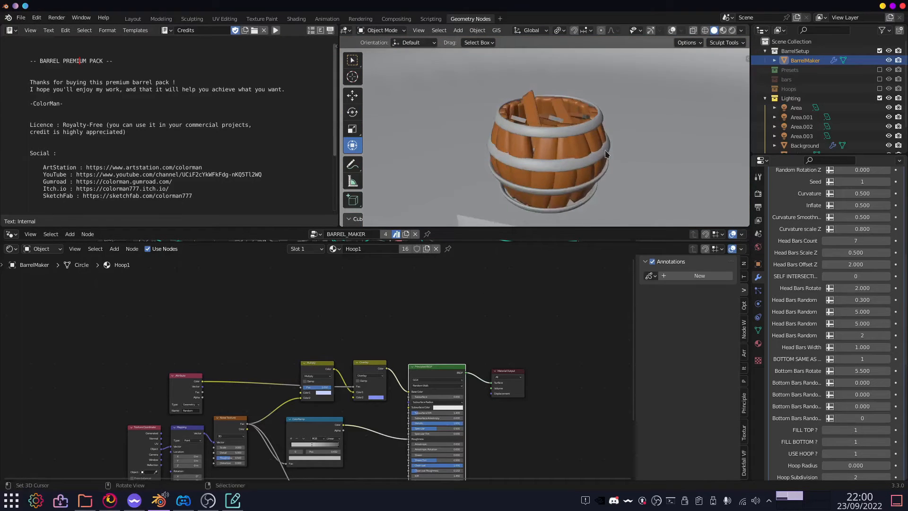
scroll(644, 168, up, 3)
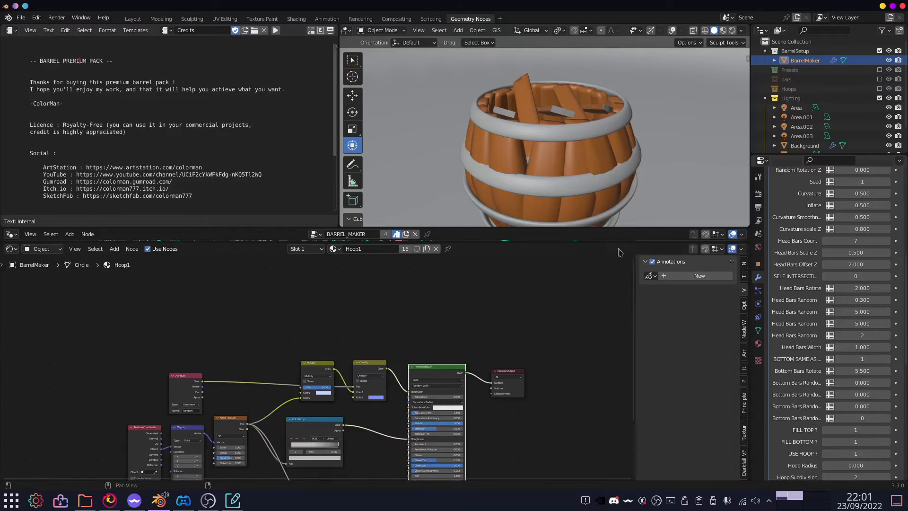
Try FILL TOP at 0 and look down into the barrel.
scroll(858, 433, down, 5)
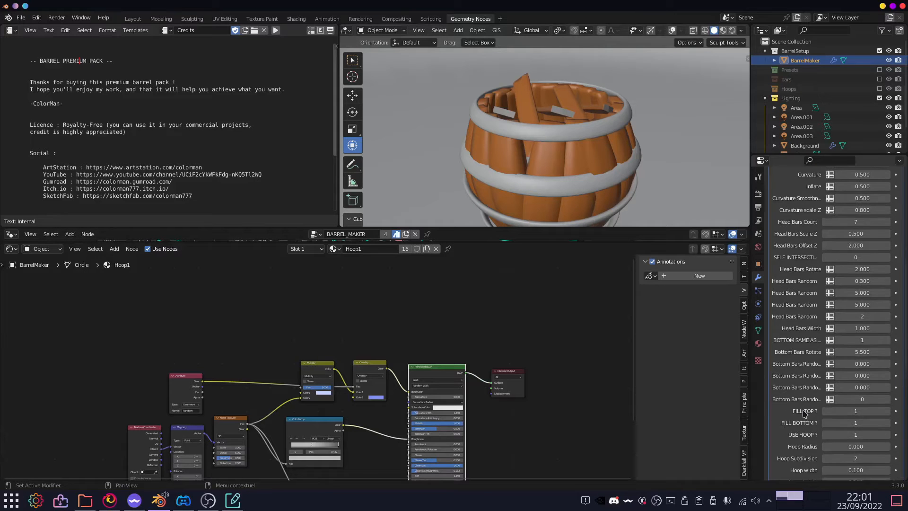
middle_drag(563, 153, 565, 183)
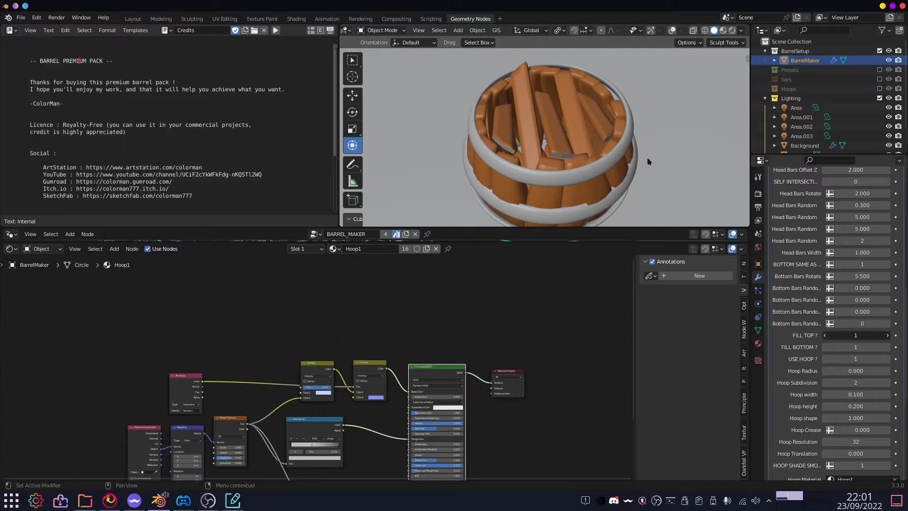
middle_drag(648, 158, 614, 103)
scroll(569, 168, up, 2)
scroll(561, 153, up, 3)
scroll(614, 103, down, 3)
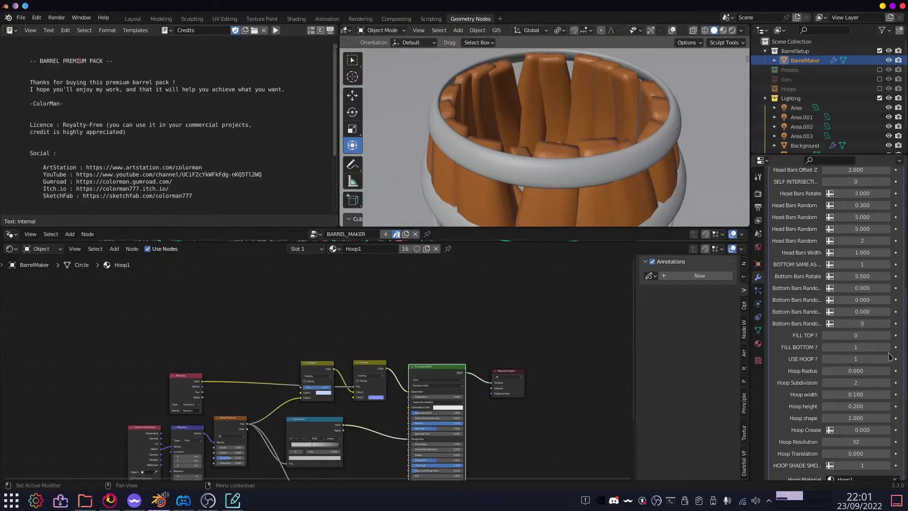
middle_drag(618, 186, 619, 232)
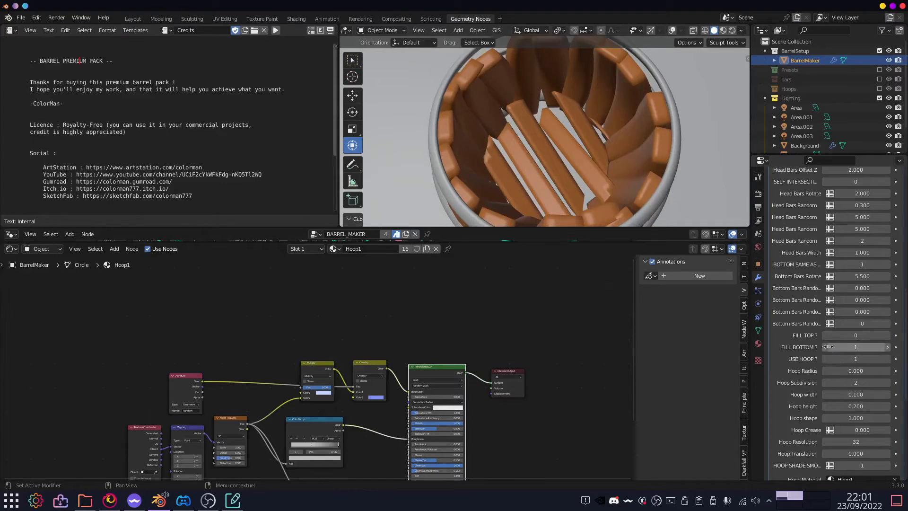
Try FILL BOTTOM at 0 and undo both the bottom and top fill changes.
click(827, 346)
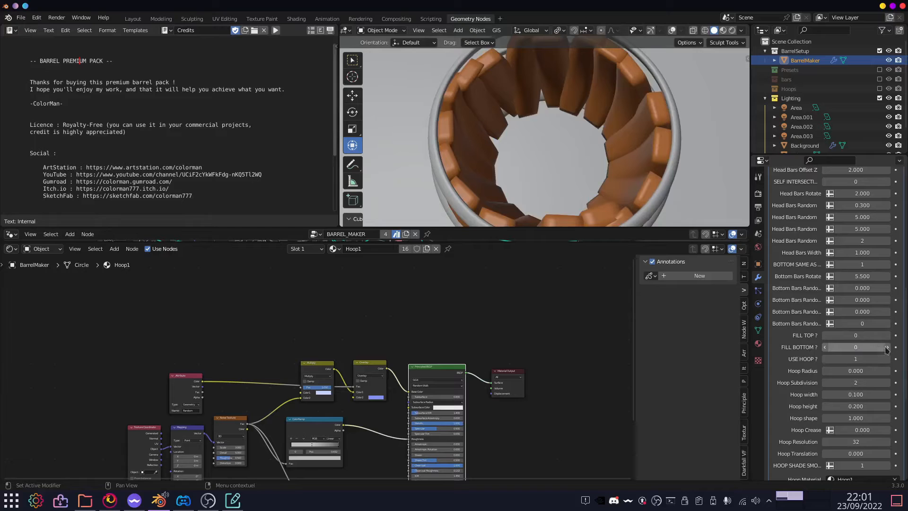
key(ctrl+z)
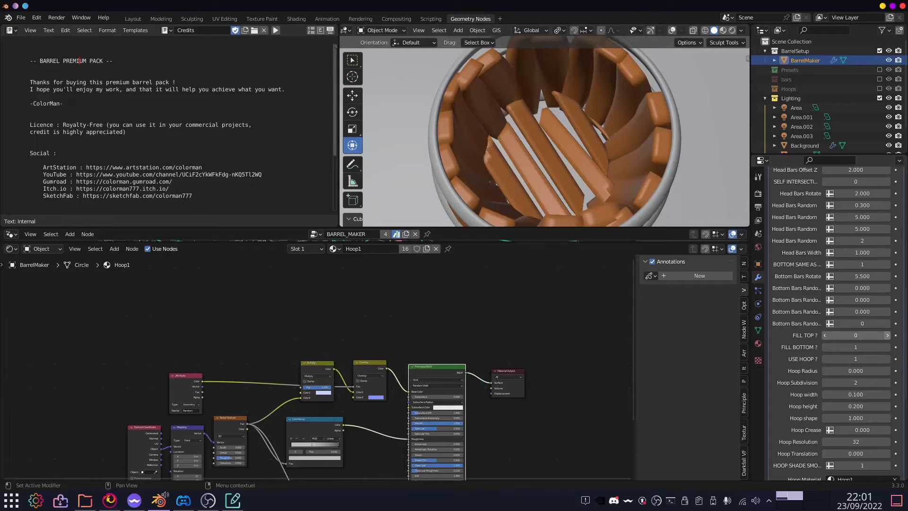
key(ctrl+z)
Try USE HOOP at 0 and inspect the staves from the side and from above.
scroll(594, 135, down, 2)
middle_drag(594, 136, 592, 90)
middle_drag(594, 129, 616, 107)
scroll(569, 106, up, 1)
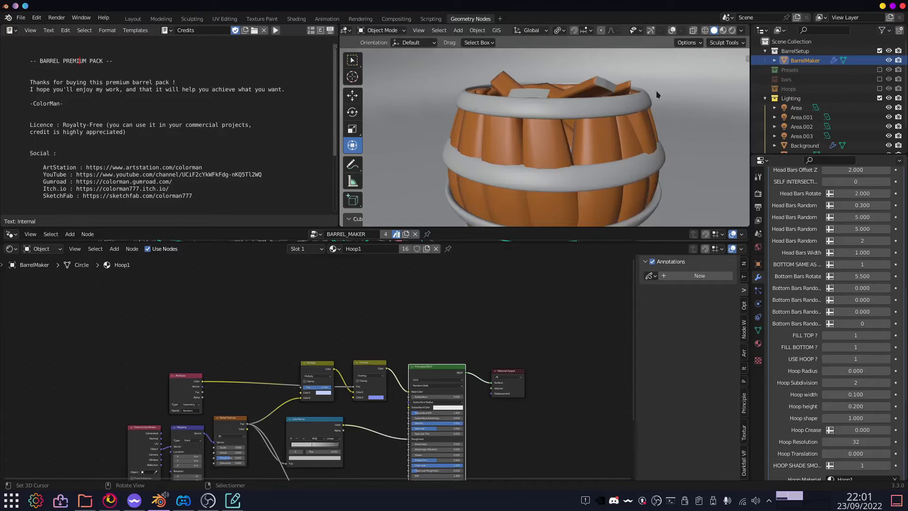
middle_drag(481, 105, 647, 142)
scroll(617, 173, down, 2)
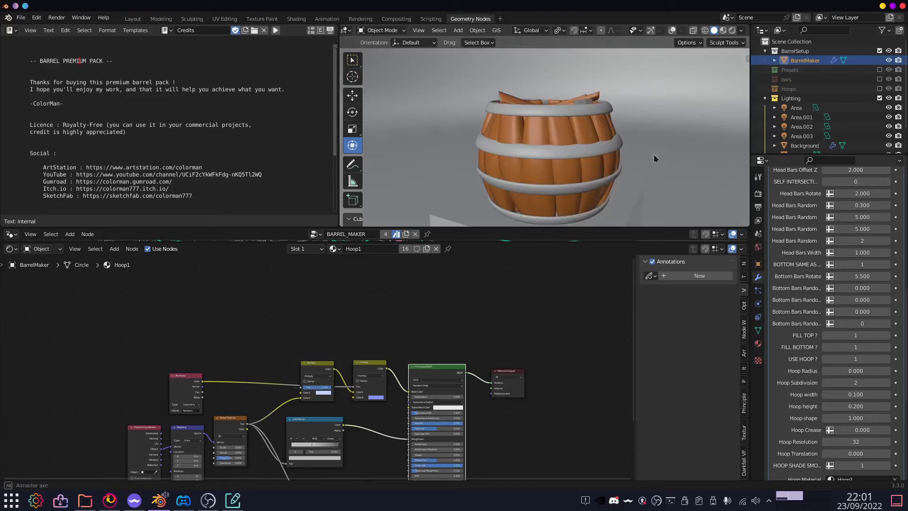
click(826, 360)
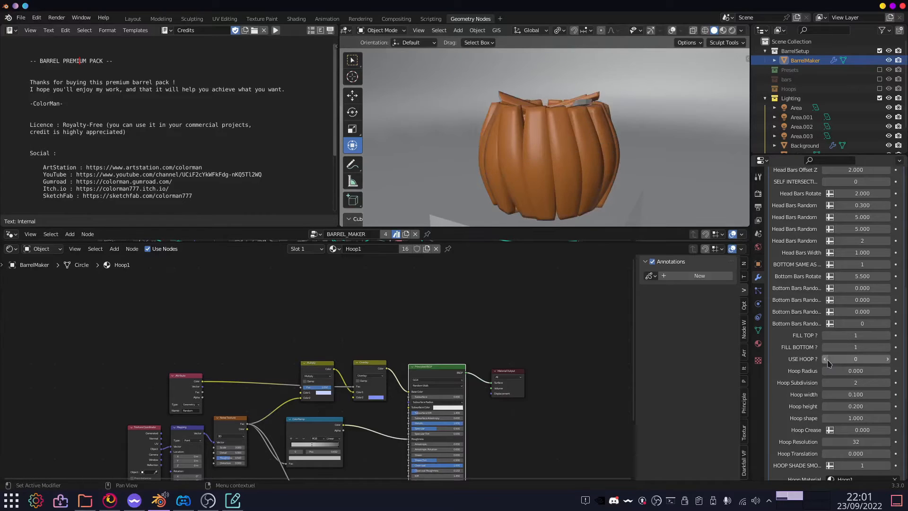
middle_drag(614, 156, 519, 189)
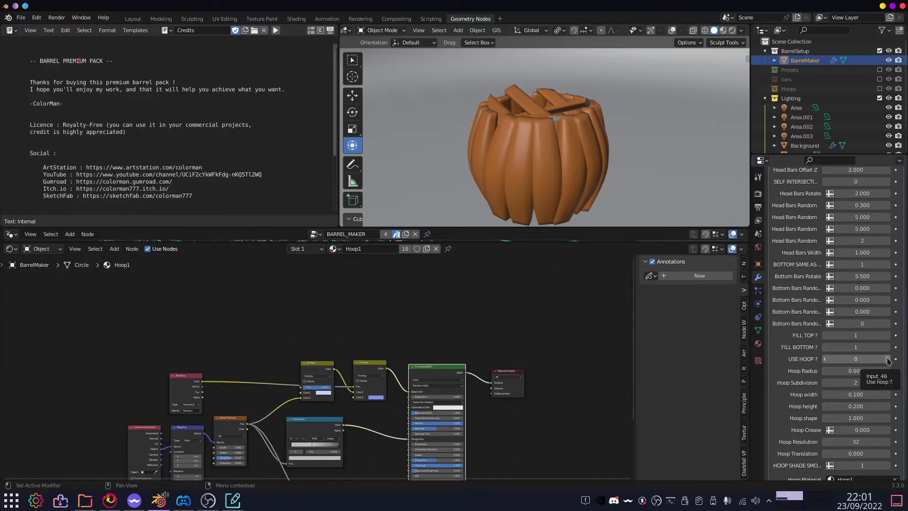
middle_drag(589, 139, 628, 169)
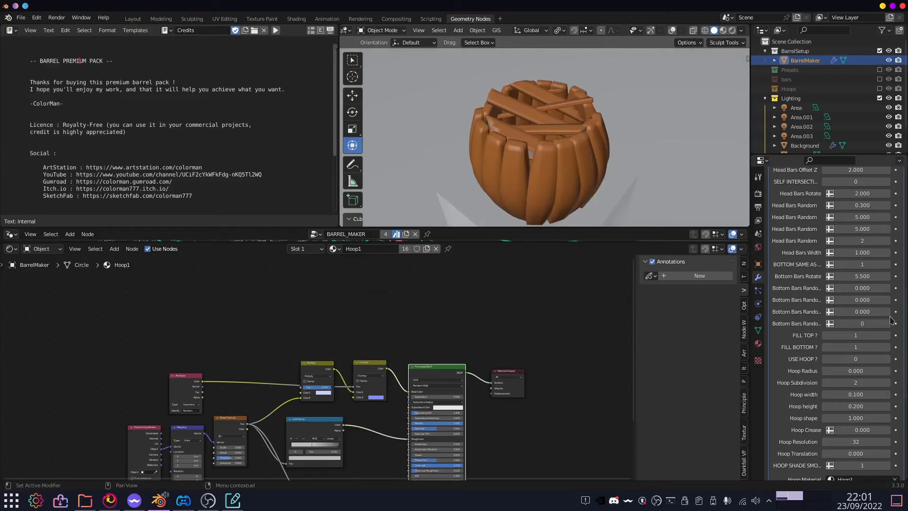
Set USE HOOP to 1 and the Hoop Radius to 0.1.
click(888, 360)
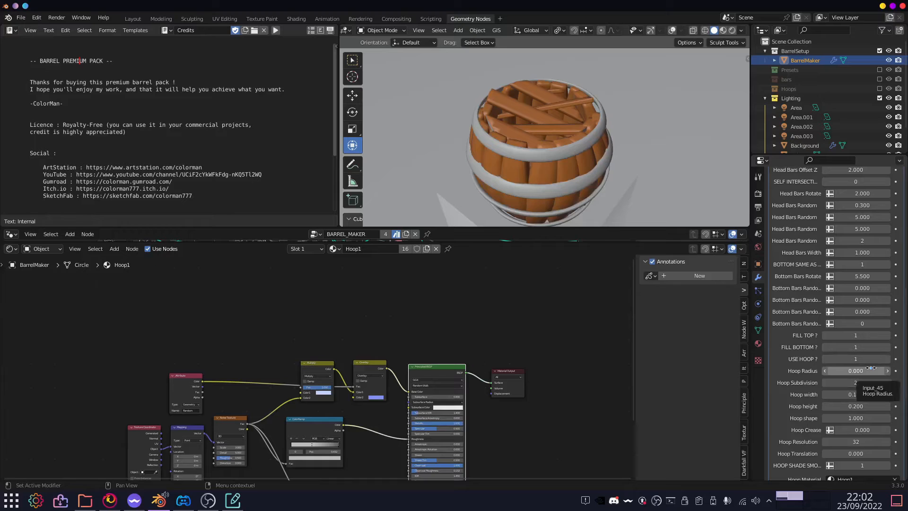
click(870, 368)
text(.1)
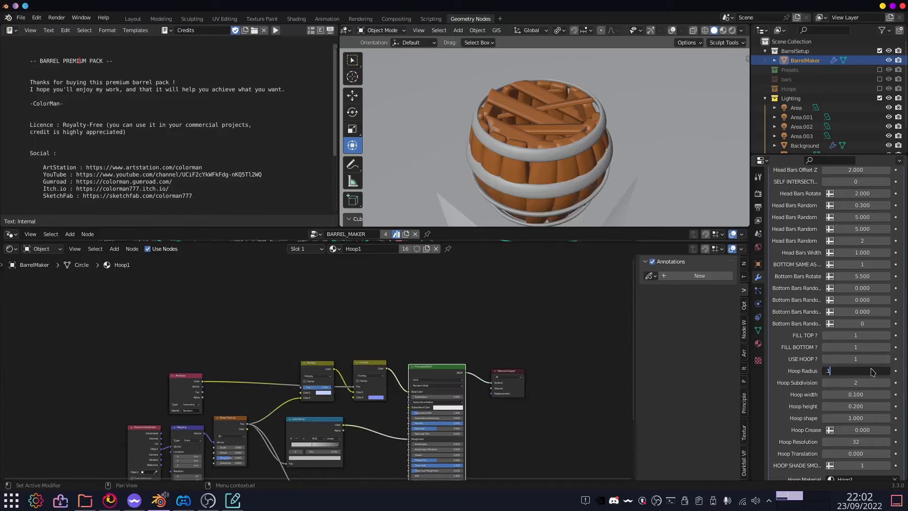
key(Return)
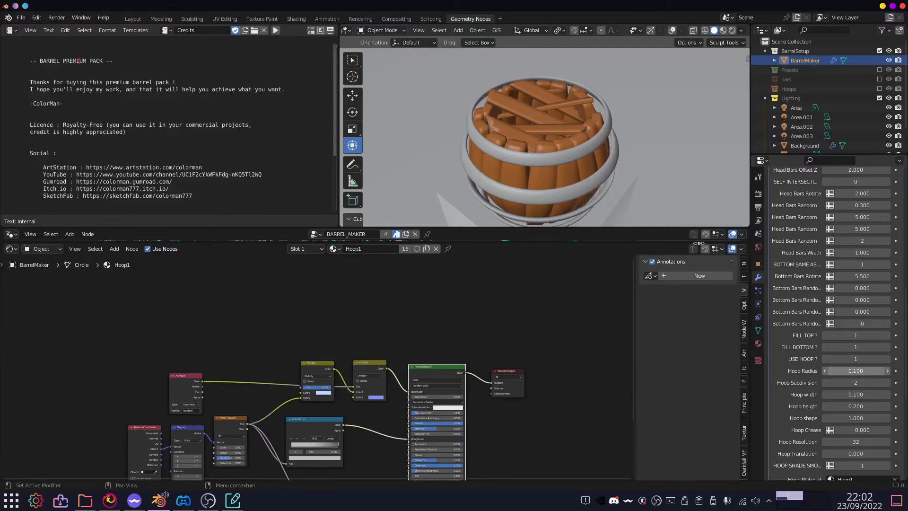
Set the Hoop Subdivision to 1 and inspect the upper hoops up close.
middle_drag(624, 156, 649, 135)
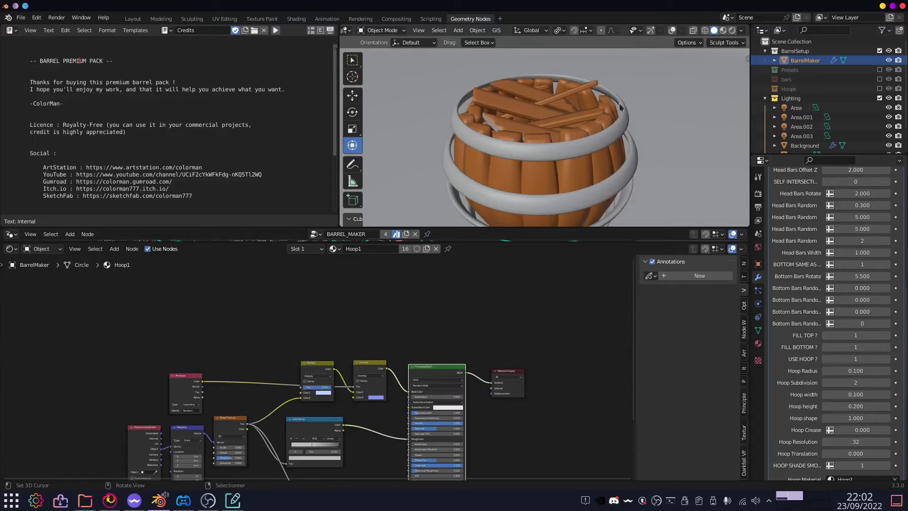
middle_drag(588, 140, 595, 127)
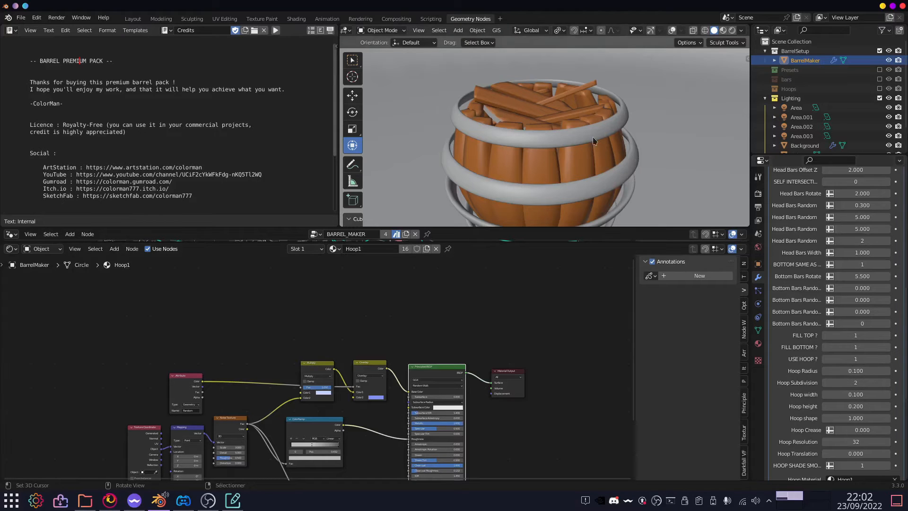
scroll(804, 350, down, 2)
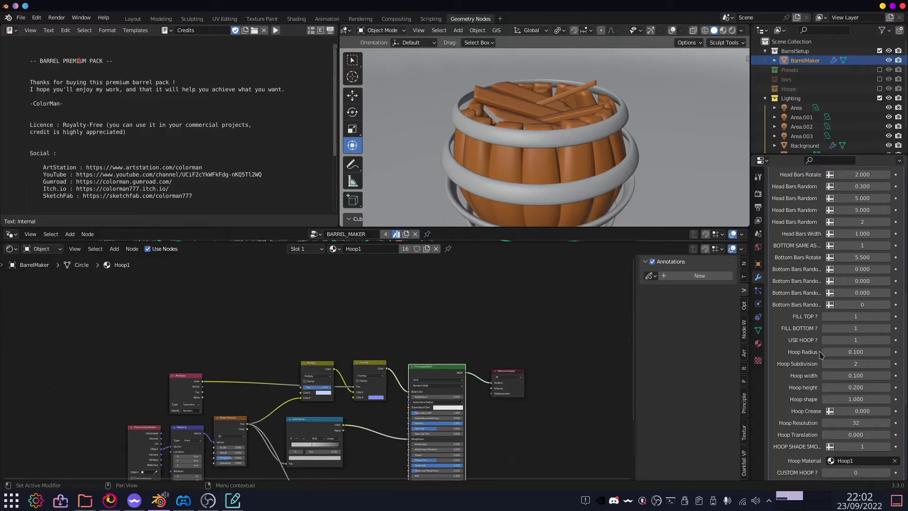
scroll(823, 360, down, 2)
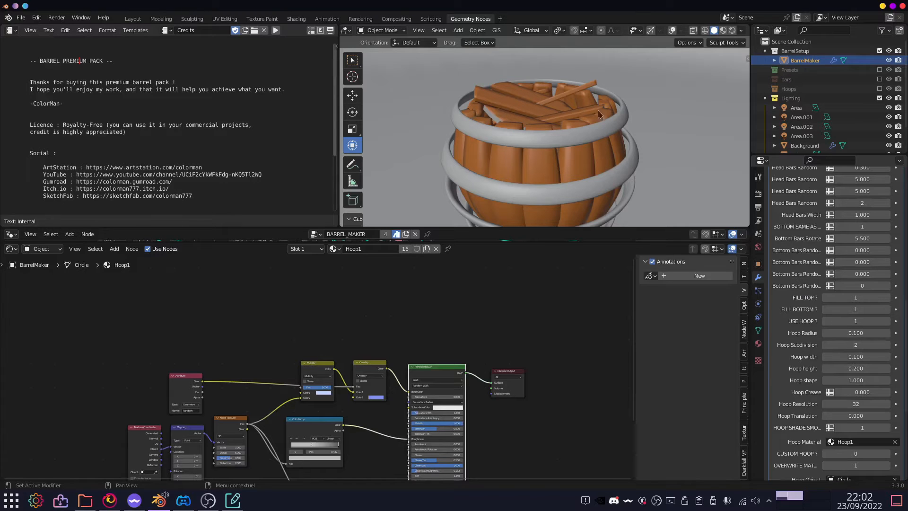
middle_drag(598, 114, 544, 121)
scroll(551, 126, up, 1)
click(825, 345)
click(826, 346)
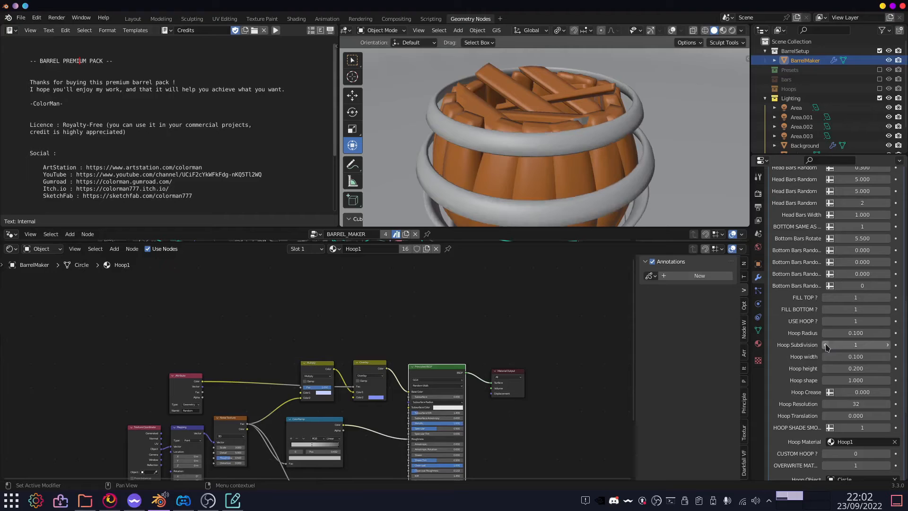
scroll(655, 134, up, 3)
middle_drag(654, 137, 709, 132)
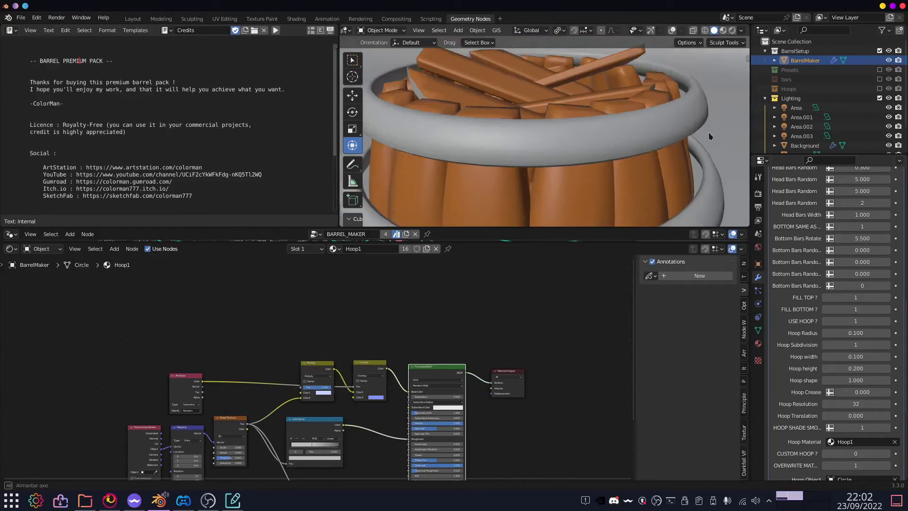
scroll(708, 132, up, 2)
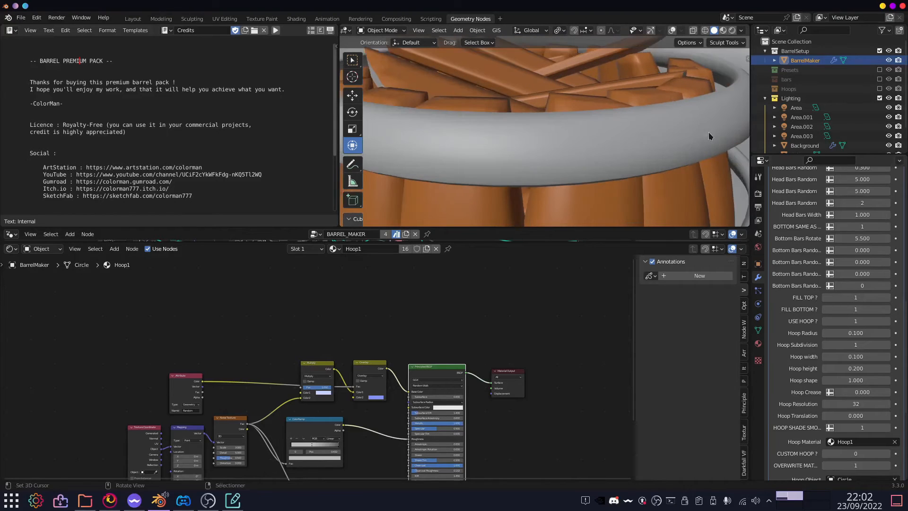
Try the Hoop Subdivision at 0, inspect the hoops, and return it to 1.
click(824, 344)
scroll(644, 143, down, 3)
mouse_move(645, 142)
middle_down()
mouse_move(666, 100)
mouse_move(638, 141)
mouse_move(652, 147)
middle_up()
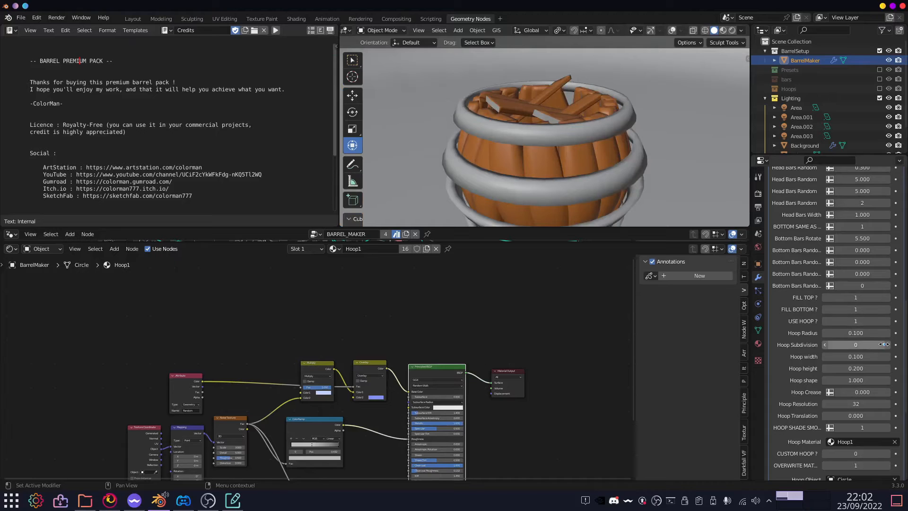
click(887, 346)
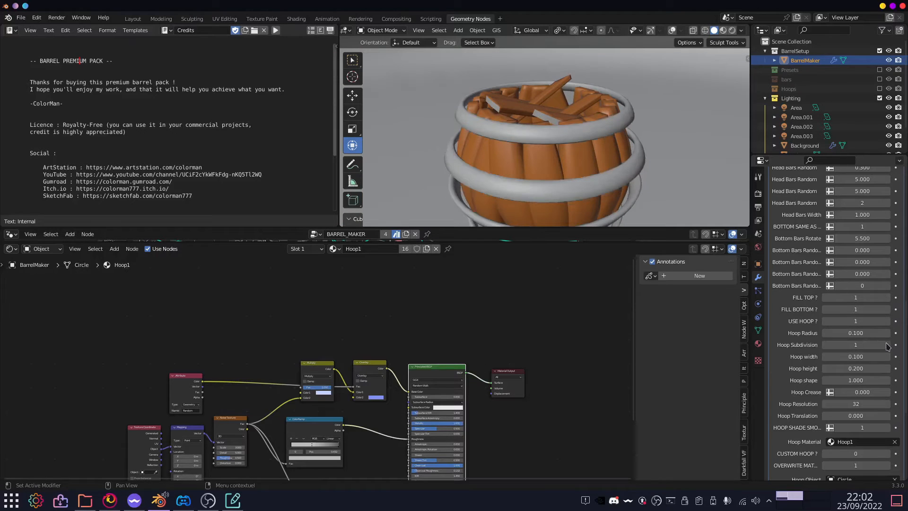
Set the Hoop width to 0.2 and look over the hoops around the barrel.
click(865, 357)
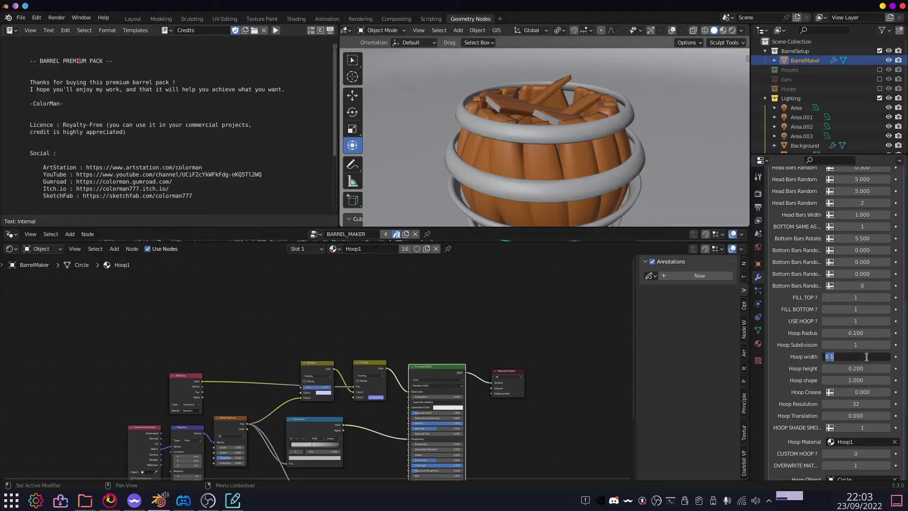
key(BackSpace)
text(.2)
key(Return)
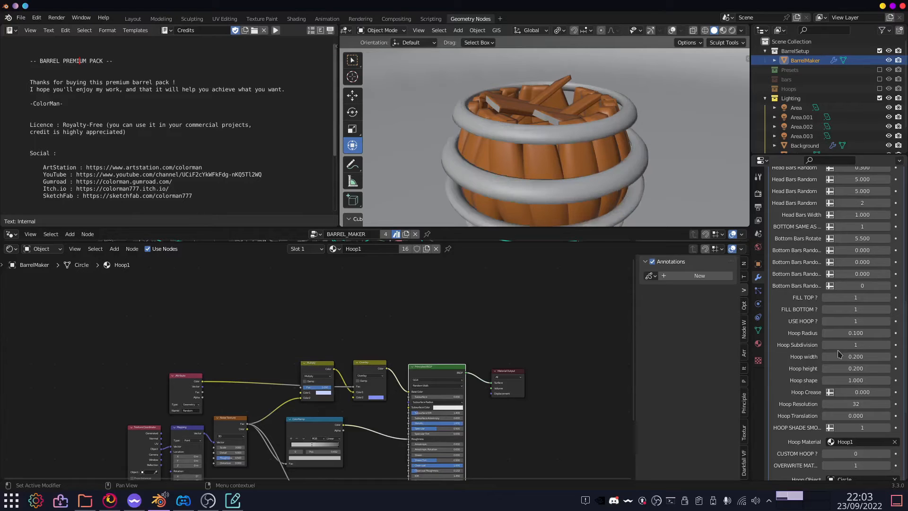
middle_drag(607, 157, 635, 140)
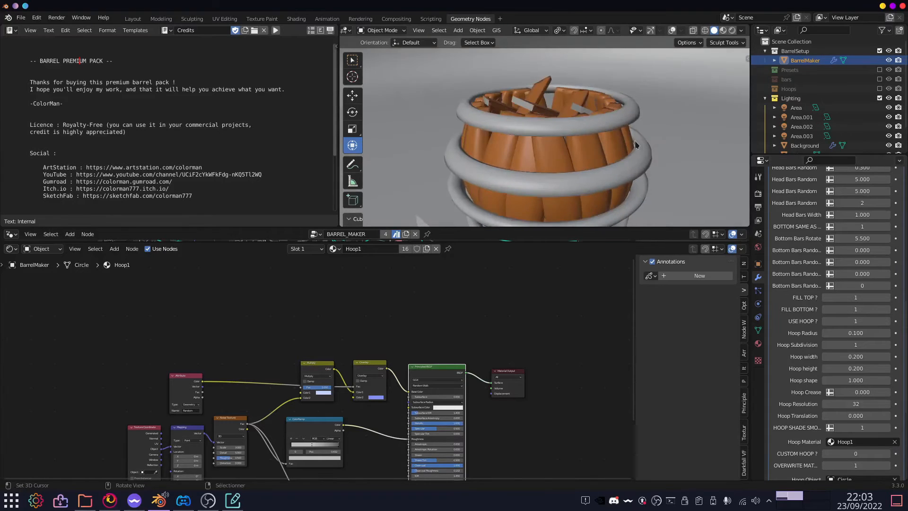
Set the Hoop height to 0.4 and view the barrel from the side.
click(875, 371)
text(.4)
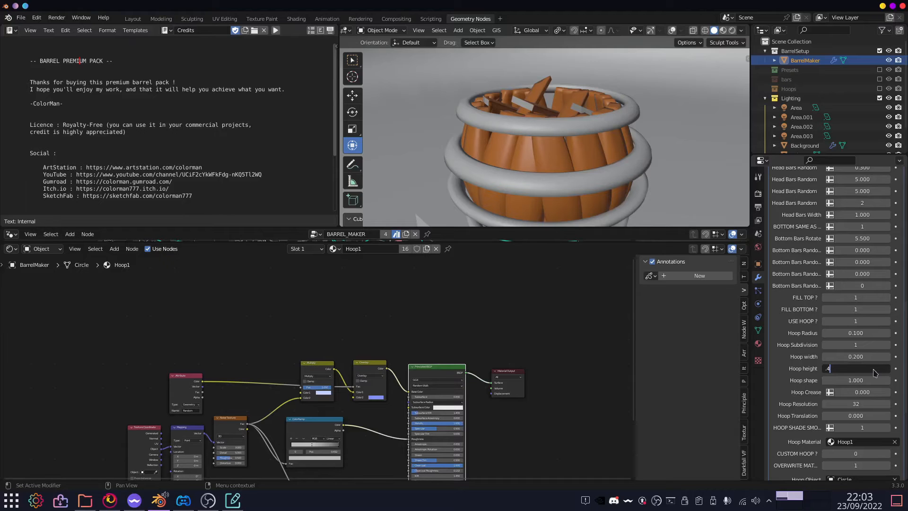
key(Return)
mouse_move(672, 157)
middle_down()
mouse_move(678, 168)
mouse_move(683, 160)
middle_up()
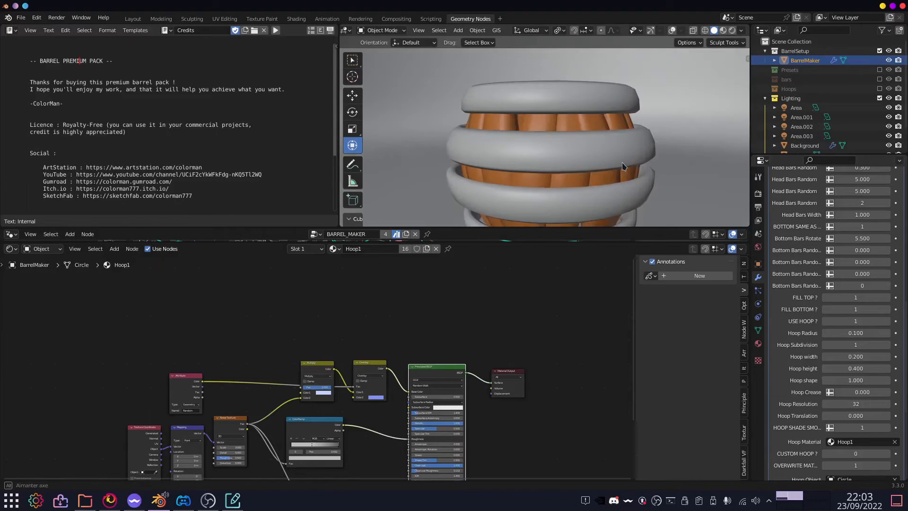
Try the Hoop shape at 2, inspect the hoop profile, and return it to 1.
click(857, 380)
text(2)
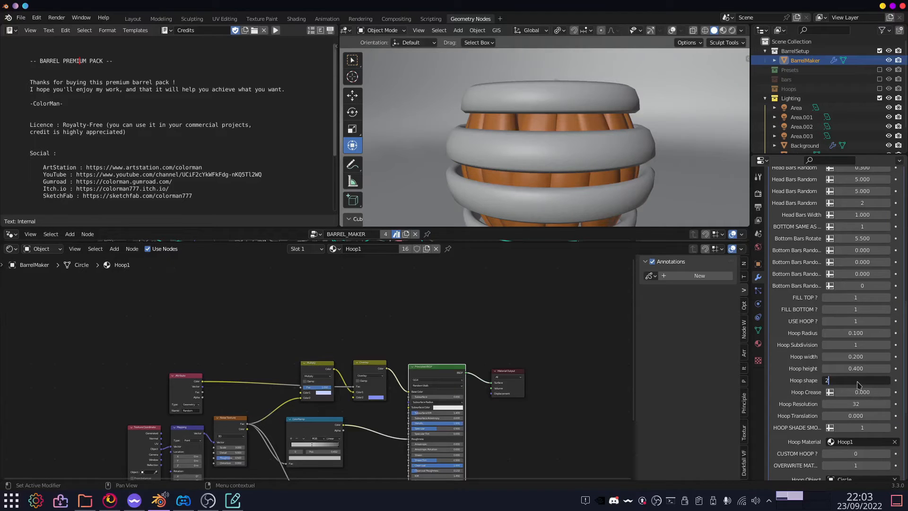
key(Return)
middle_drag(496, 113, 645, 136)
middle_drag(610, 73, 593, 66)
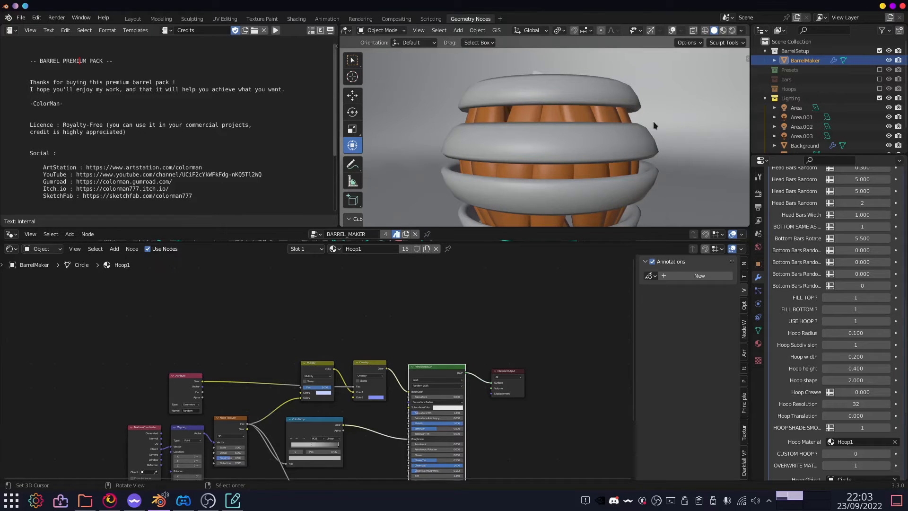
click(852, 381)
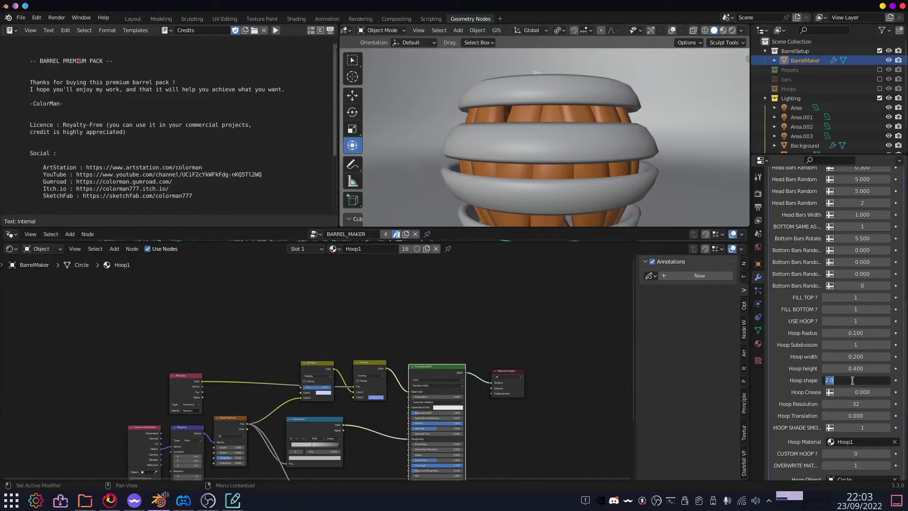
text(1)
key(Return)
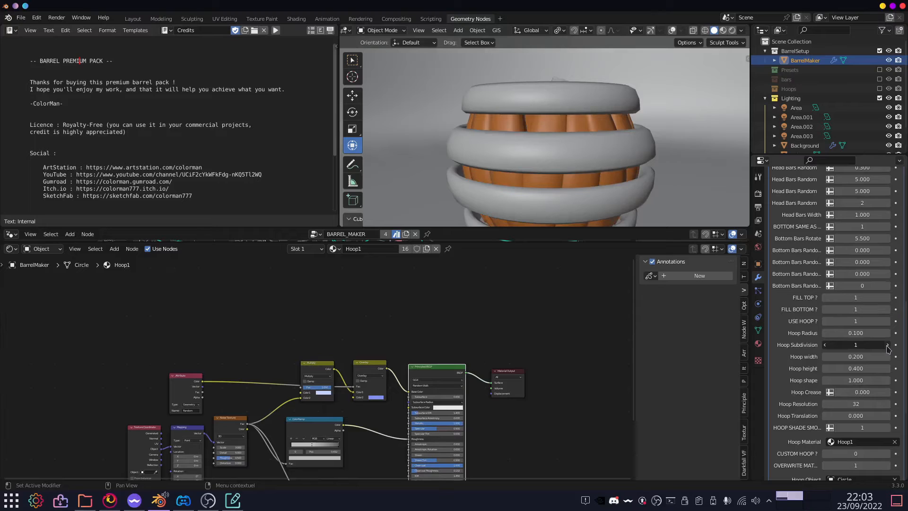
Set the Hoop Subdivision to 2 and the Hoop Crease to 1, and inspect the hoop edges.
click(887, 347)
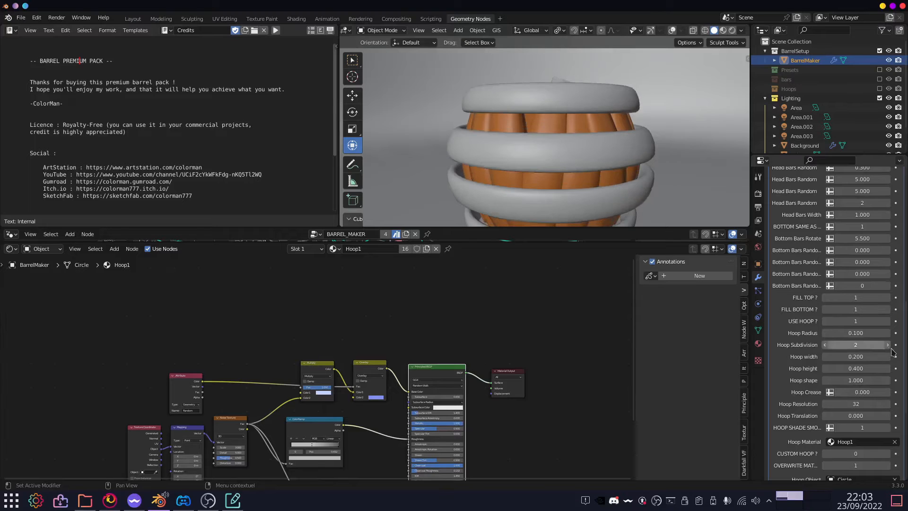
click(865, 393)
text(1)
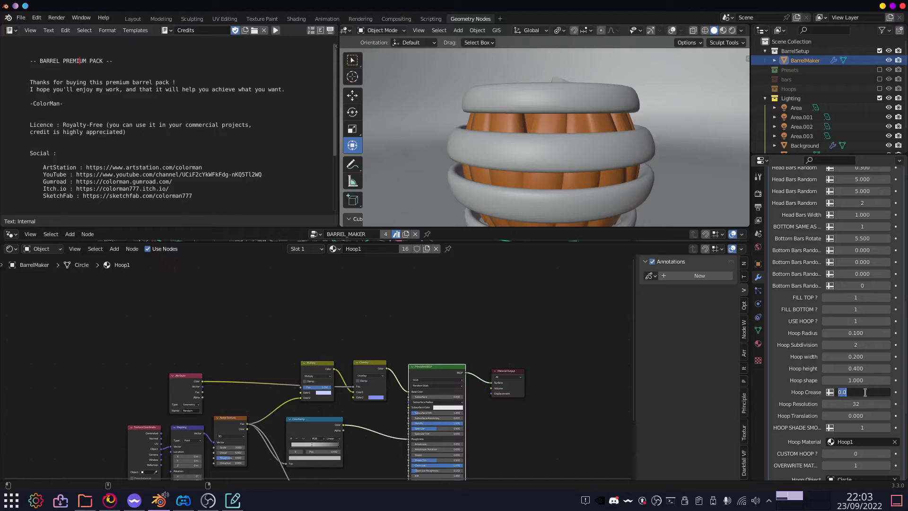
key(Return)
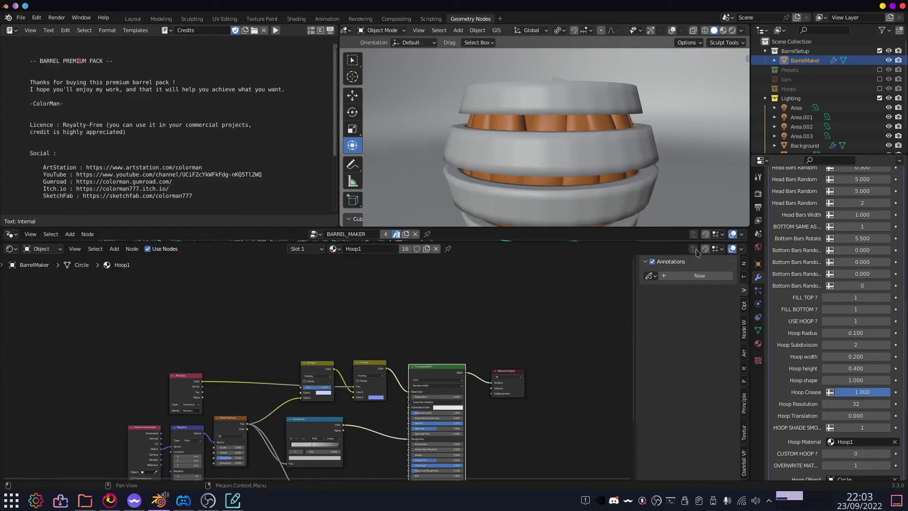
middle_drag(560, 108, 619, 84)
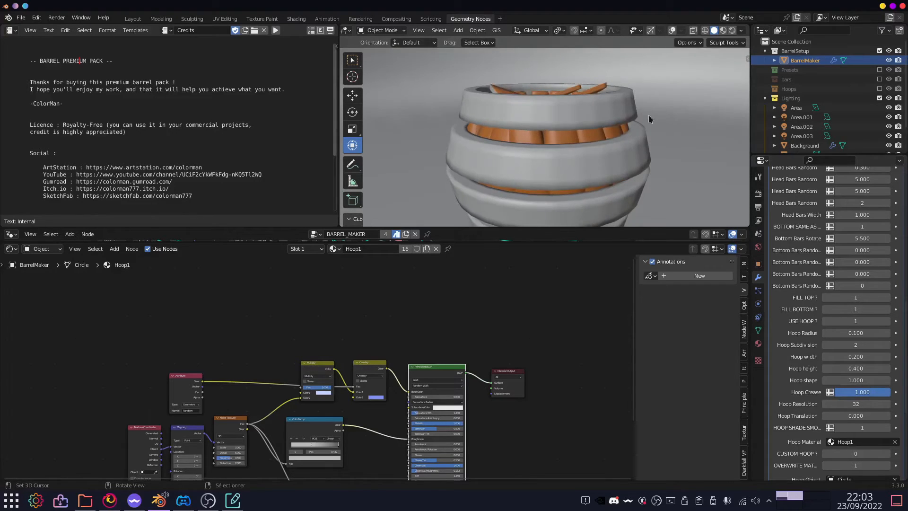
middle_drag(666, 141, 655, 121)
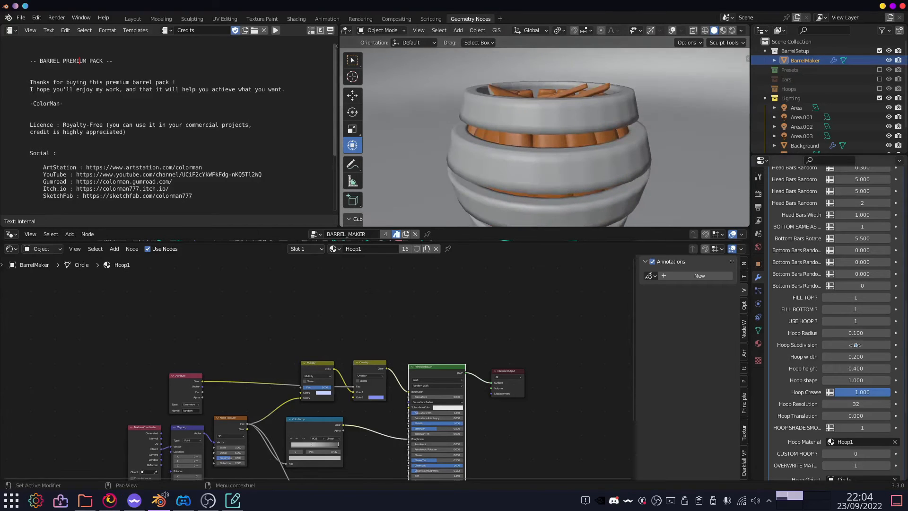
Set the Hoop Crease back to 0.
click(866, 394)
text(0)
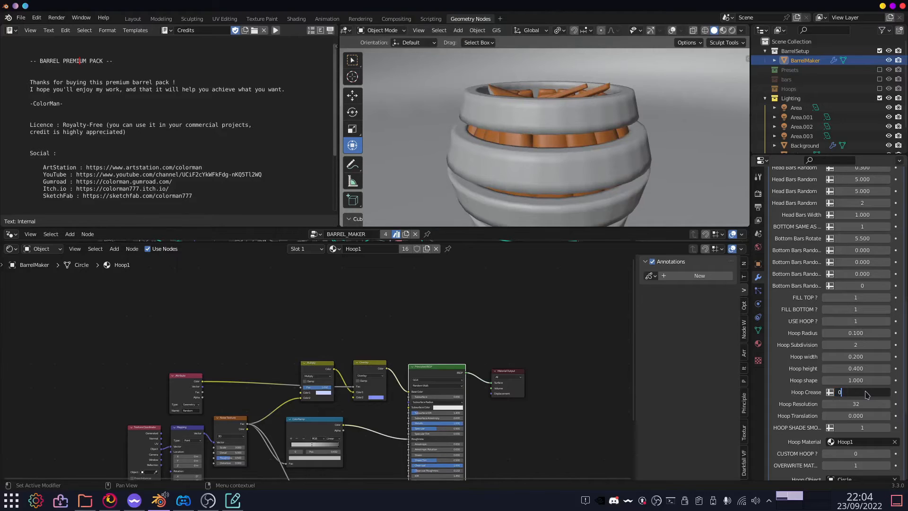
key(Return)
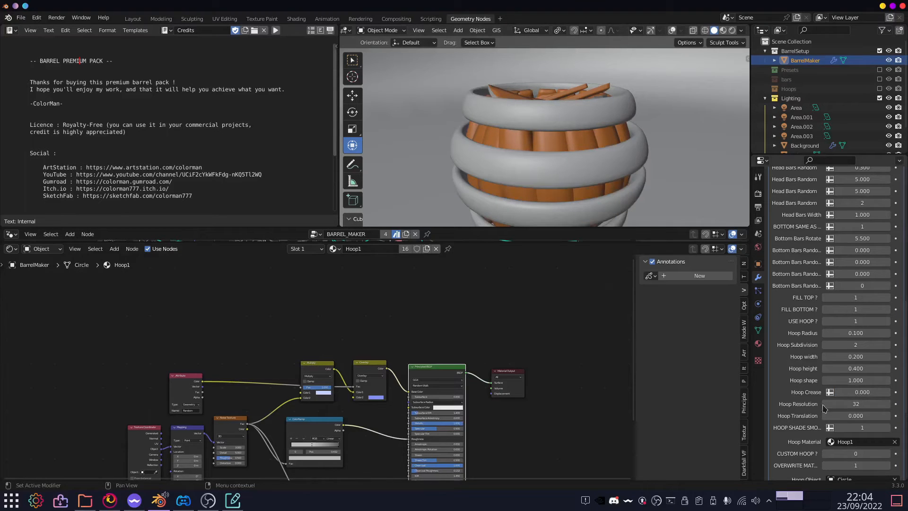
Try the Hoop Resolution at 3 and inspect the hoops from above.
click(852, 403)
text(1)
key(Return)
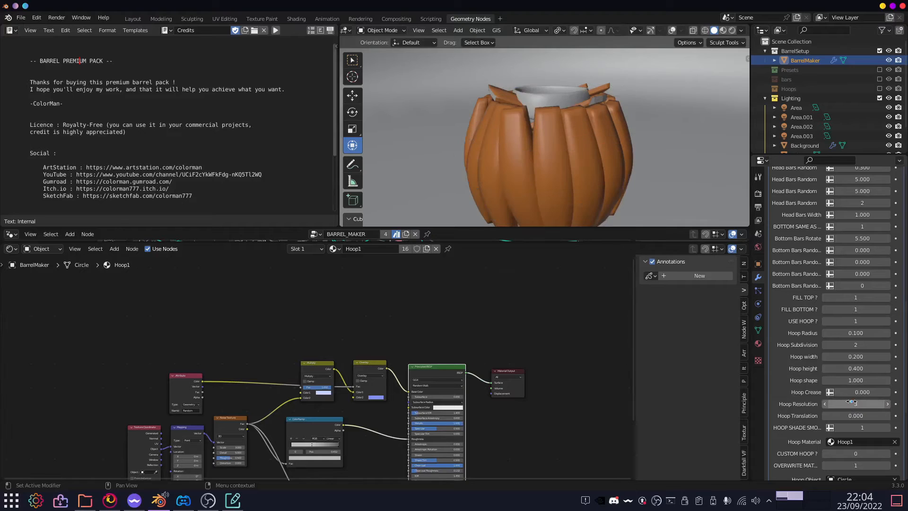
middle_drag(610, 123, 524, 93)
middle_drag(565, 138, 511, 89)
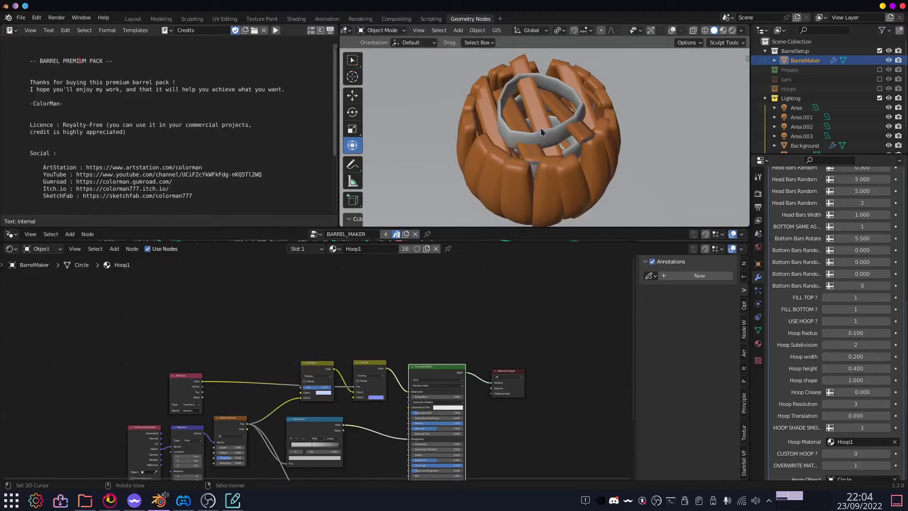
Set the Hoop Resolution to 16 and view the barrel from the side.
click(854, 403)
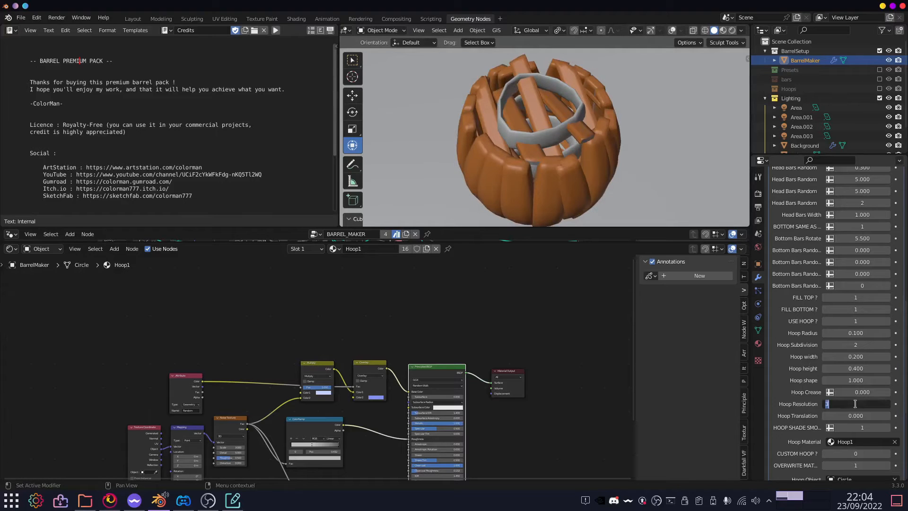
text(16)
key(Return)
middle_drag(671, 138, 647, 149)
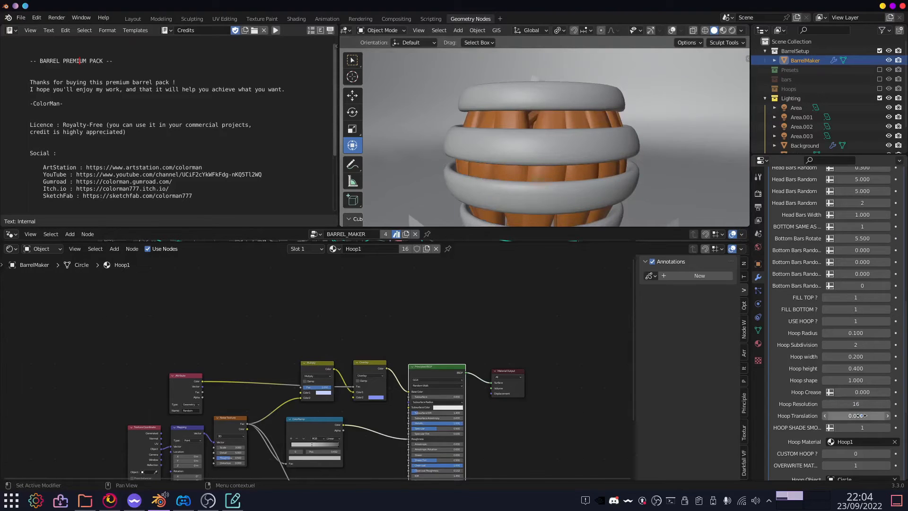
Try the Hoop Translation at 0.5 and inspect how the hoops sit along the barrel.
click(858, 417)
text(.5)
key(Return)
scroll(534, 128, down, 4)
middle_drag(534, 128, 561, 208)
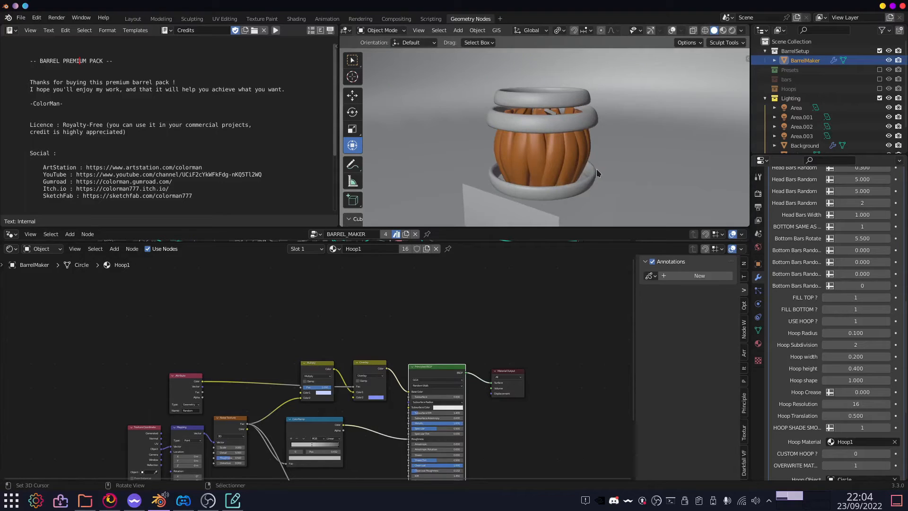
scroll(597, 173, up, 3)
Try the Hoop Translation at 1 and reset it to its default of 0.
click(861, 415)
text(1)
key(Return)
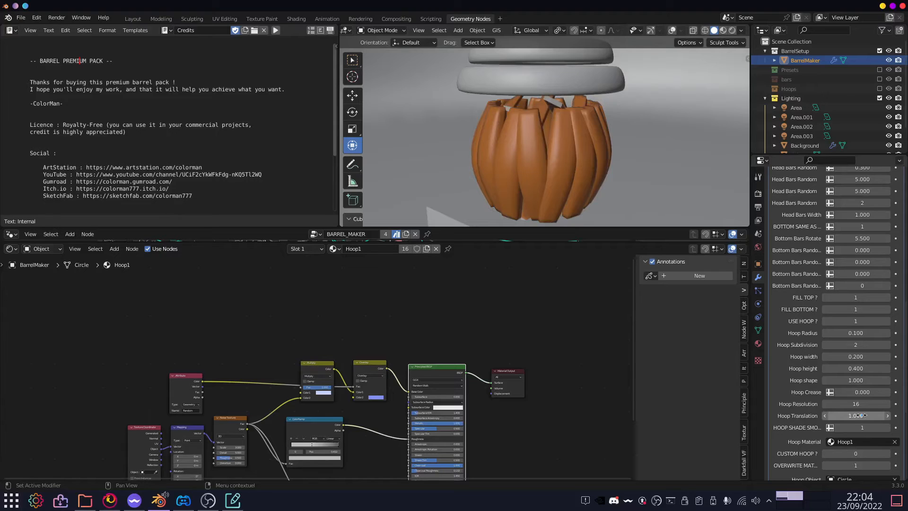
key(BackSpace)
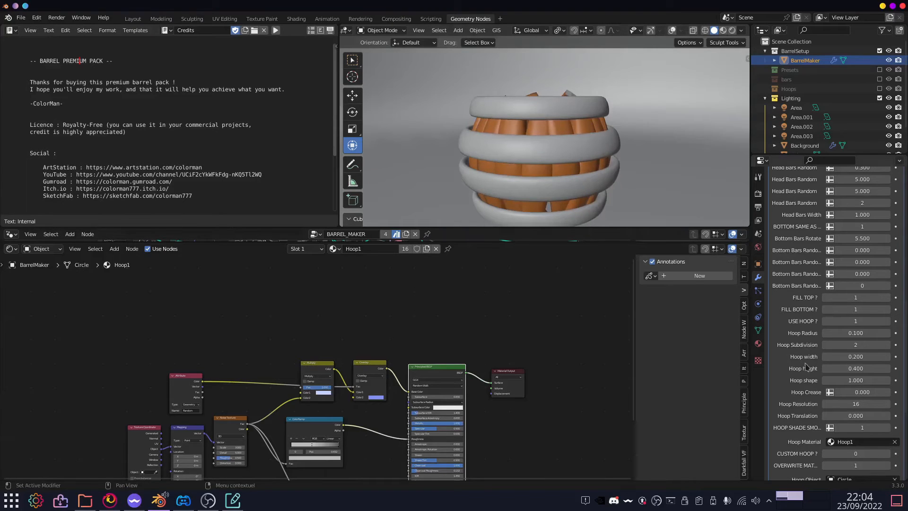
Try HOOP SHADE SMOOTH at 0, inspect the hoop surfaces up close, and return it to 1.
scroll(874, 422, down, 1)
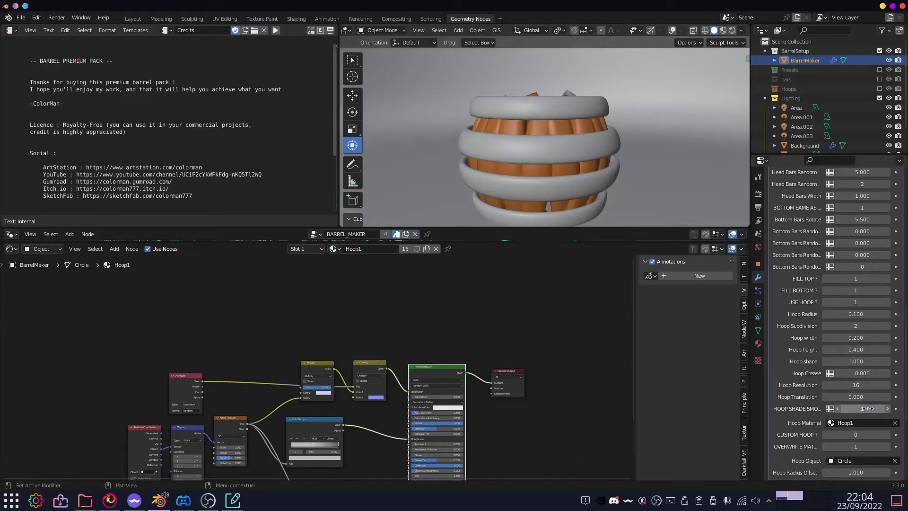
click(838, 409)
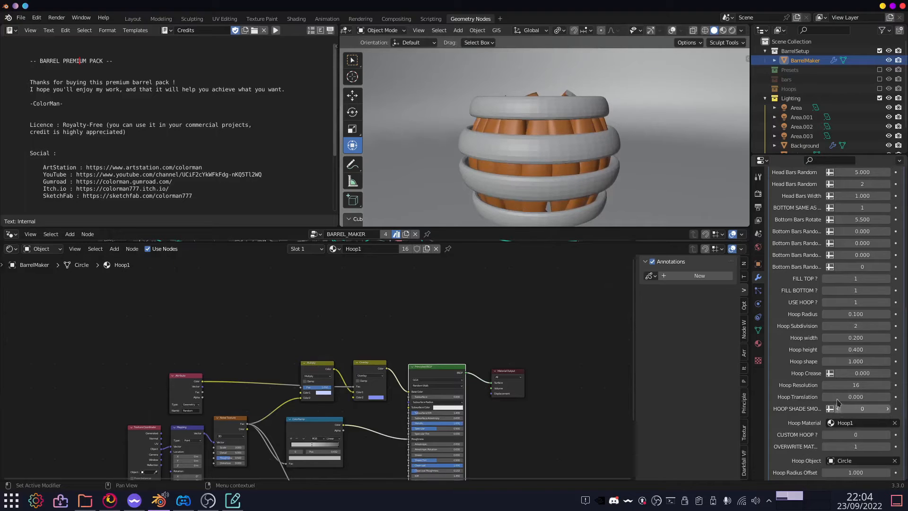
scroll(571, 152, up, 5)
middle_drag(504, 146, 633, 98)
scroll(665, 149, down, 3)
middle_drag(665, 148, 668, 116)
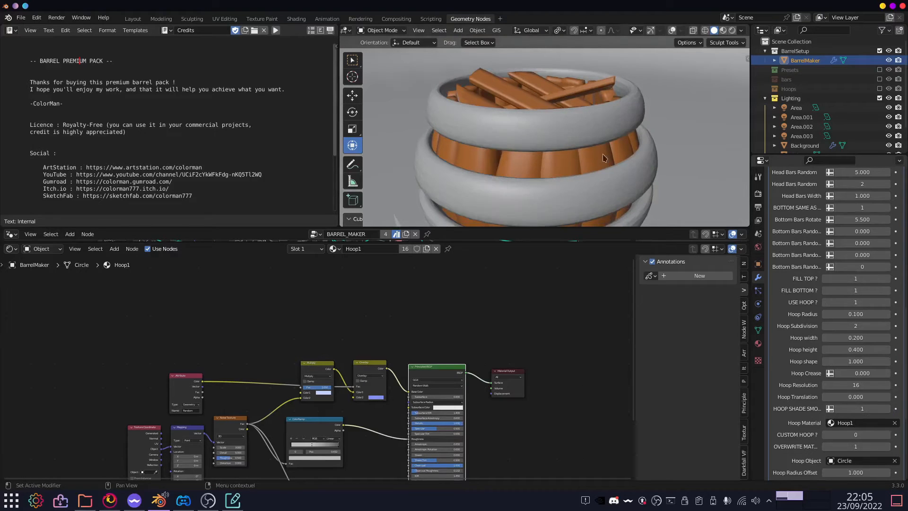
Look through the settings of the barrel's Hoop1 material.
scroll(779, 403, down, 2)
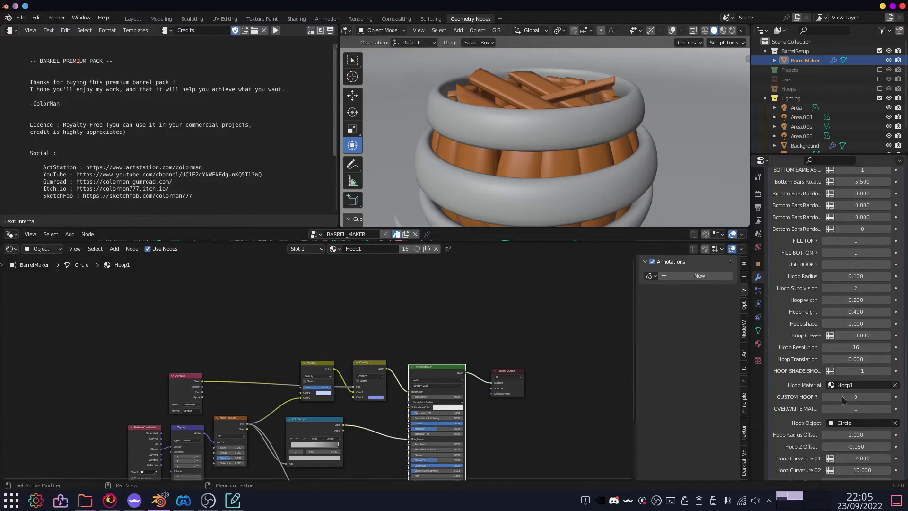
scroll(807, 409, down, 3)
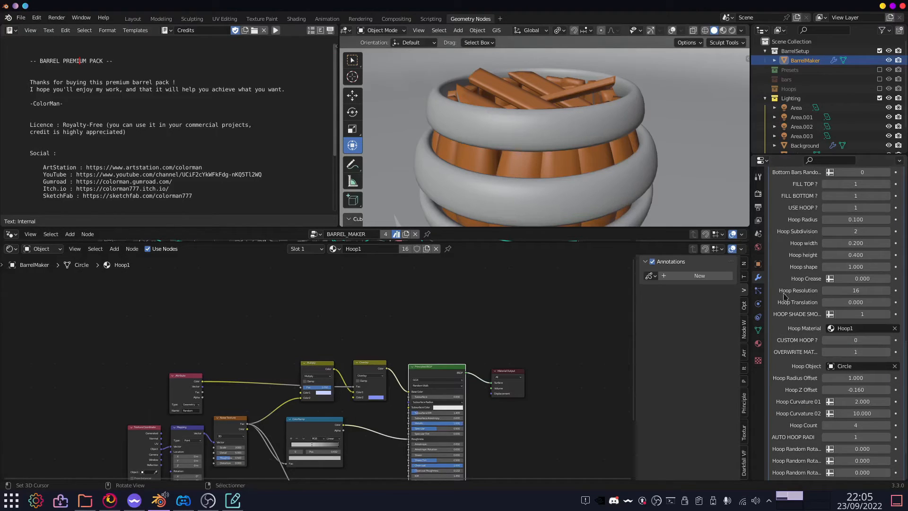
click(758, 344)
scroll(810, 260, down, 10)
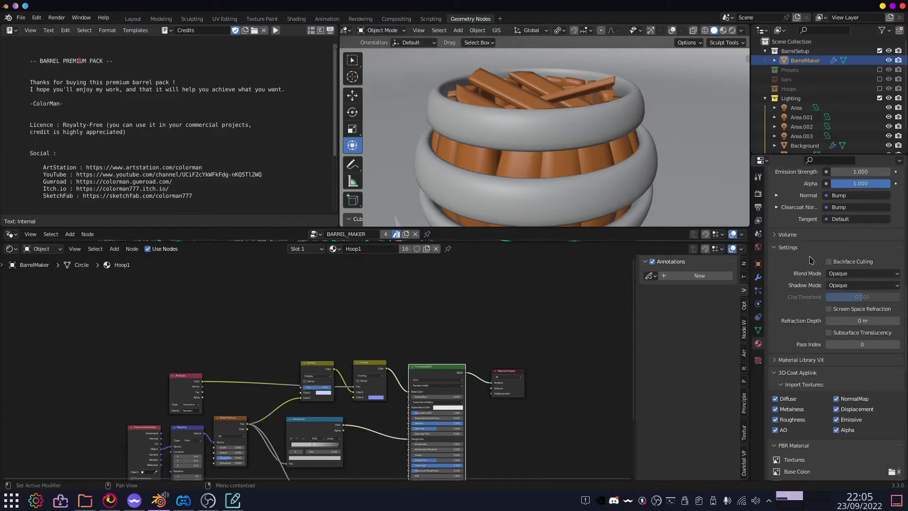
scroll(810, 259, up, 10)
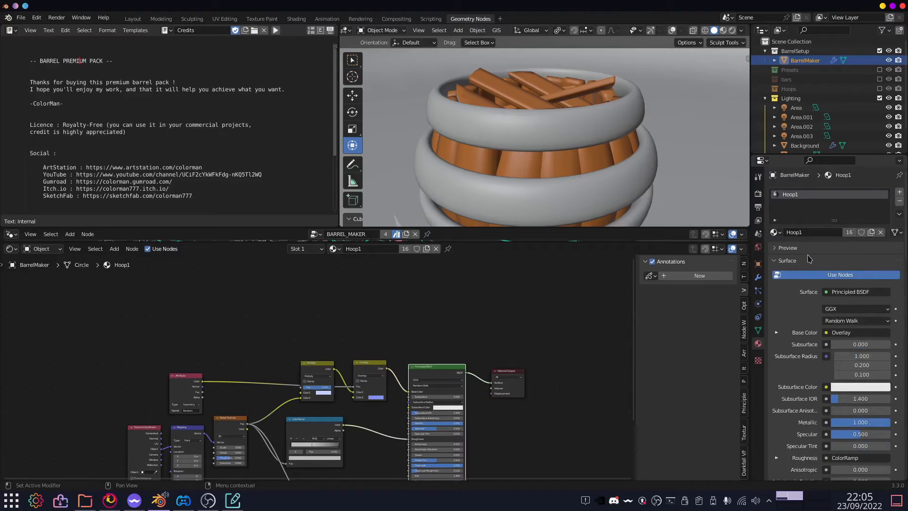
Return to the barrel's modifier parameters, set CUSTOM HOOP ? to 1 and inspect the custom hoops around the barrel.
click(758, 277)
scroll(809, 368, down, 20)
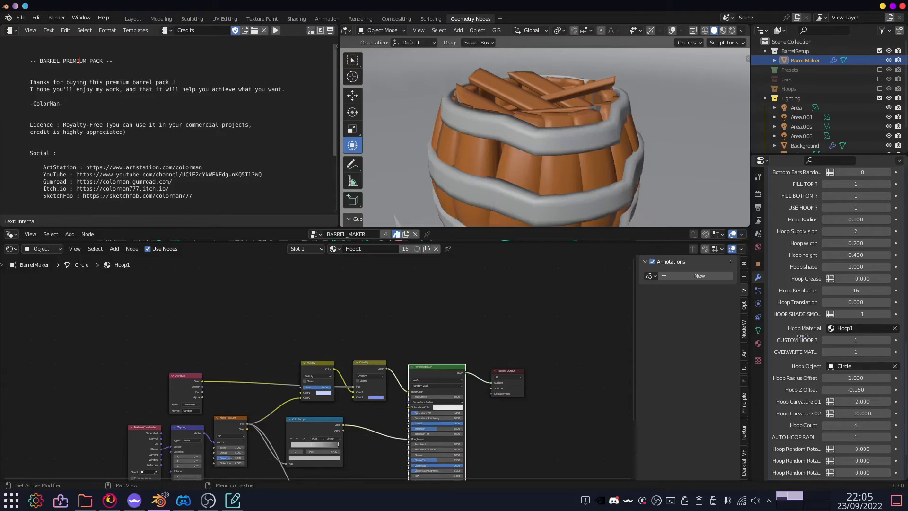
scroll(582, 146, down, 2)
middle_drag(534, 140, 623, 149)
scroll(844, 83, down, 3)
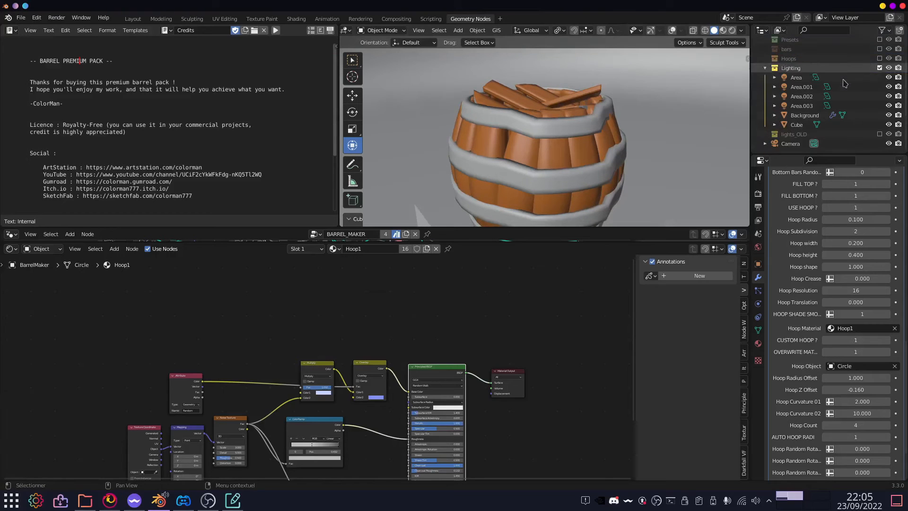
Include the Hoops collection in the view layer to inspect the source hoop objects above the barrel, and exclude it again.
scroll(857, 97, up, 1)
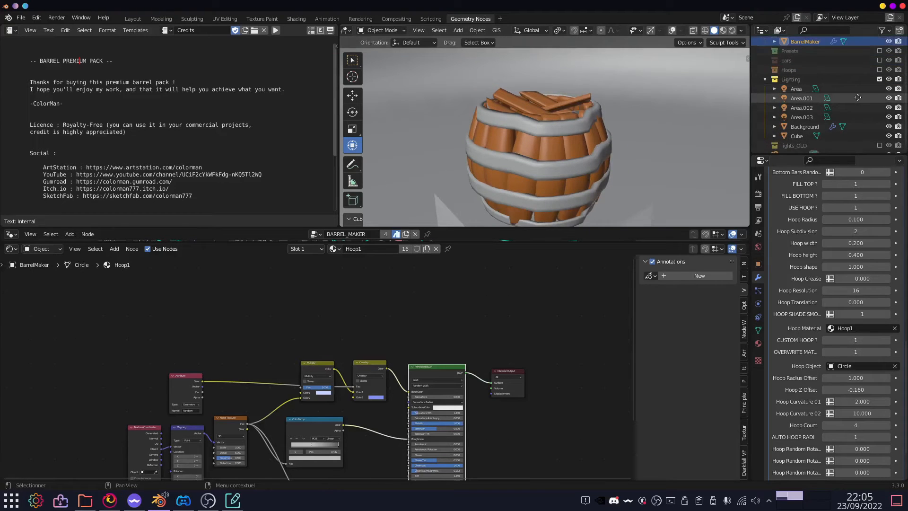
scroll(857, 97, up, 2)
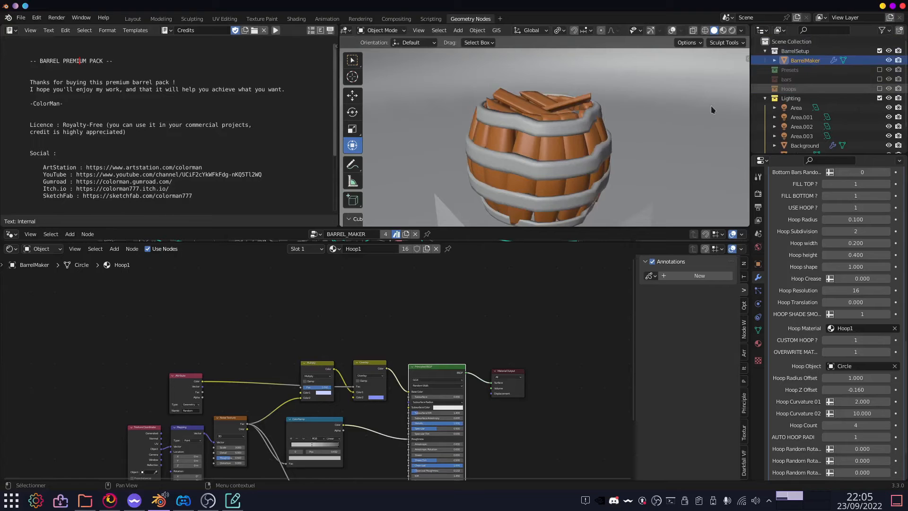
scroll(658, 103, down, 3)
middle_drag(592, 97, 524, 65)
middle_drag(596, 89, 612, 109)
scroll(552, 80, up, 2)
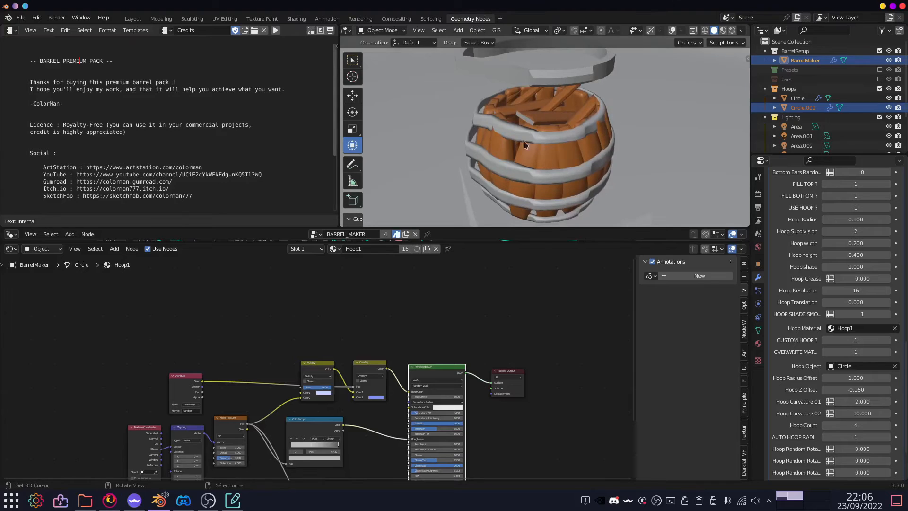
middle_drag(473, 139, 573, 91)
scroll(548, 90, up, 4)
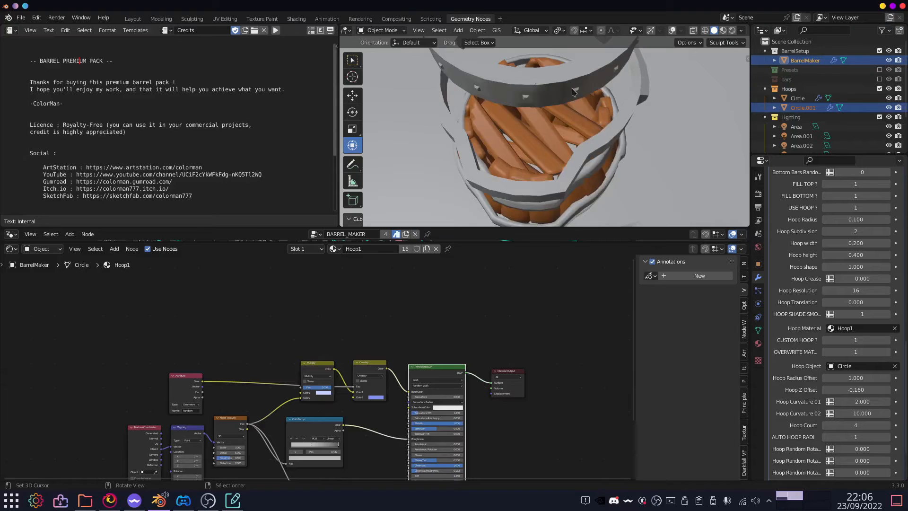
middle_drag(435, 152, 504, 122)
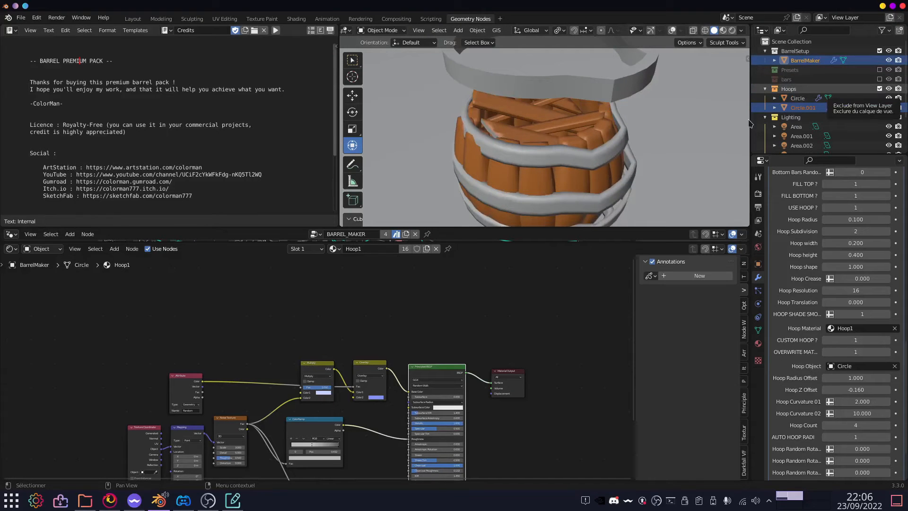
click(879, 89)
Inspect the custom hoops around the barrel, try the Hoop Translation at 0.5 and undo it.
middle_drag(567, 156, 586, 171)
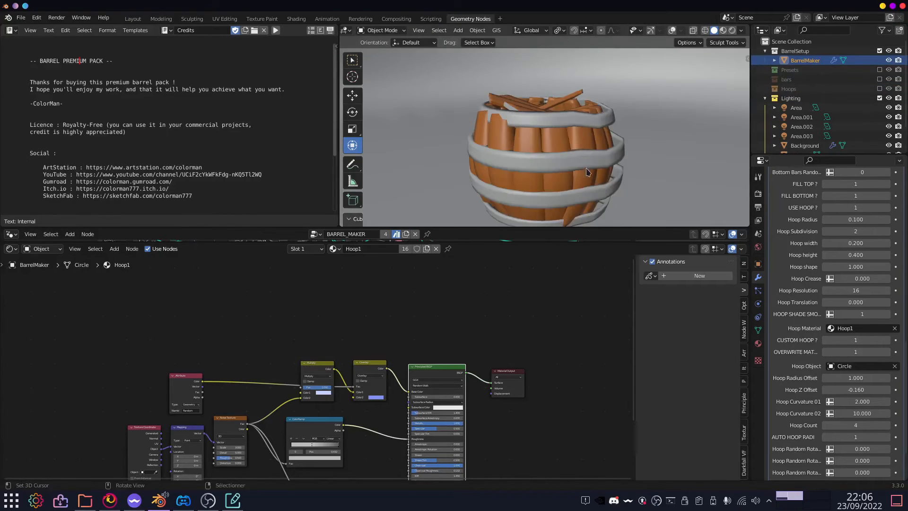
scroll(588, 171, up, 2)
middle_drag(660, 189, 684, 146)
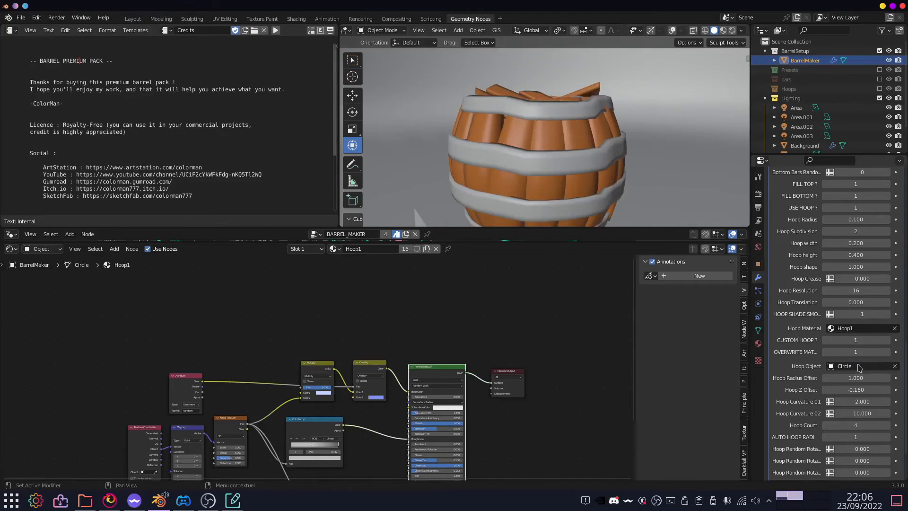
middle_drag(667, 108, 560, 98)
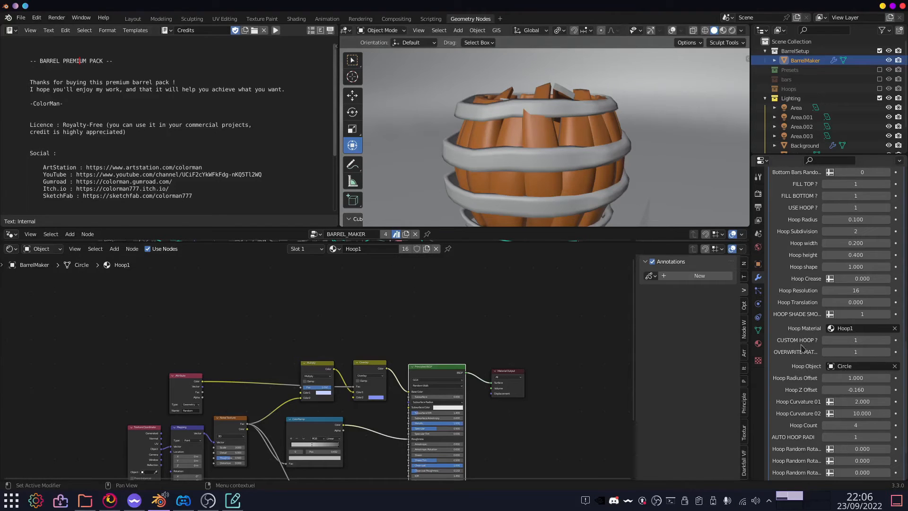
scroll(795, 388, down, 1)
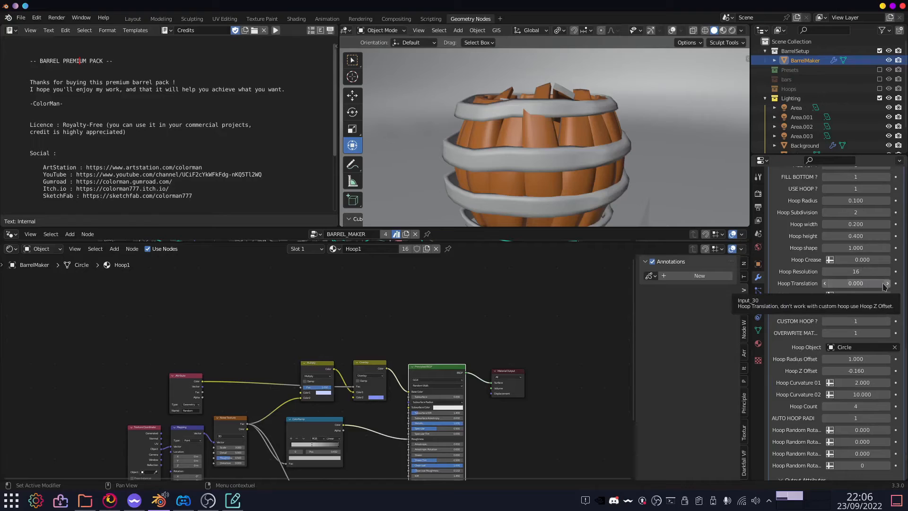
click(862, 282)
key(BackSpace)
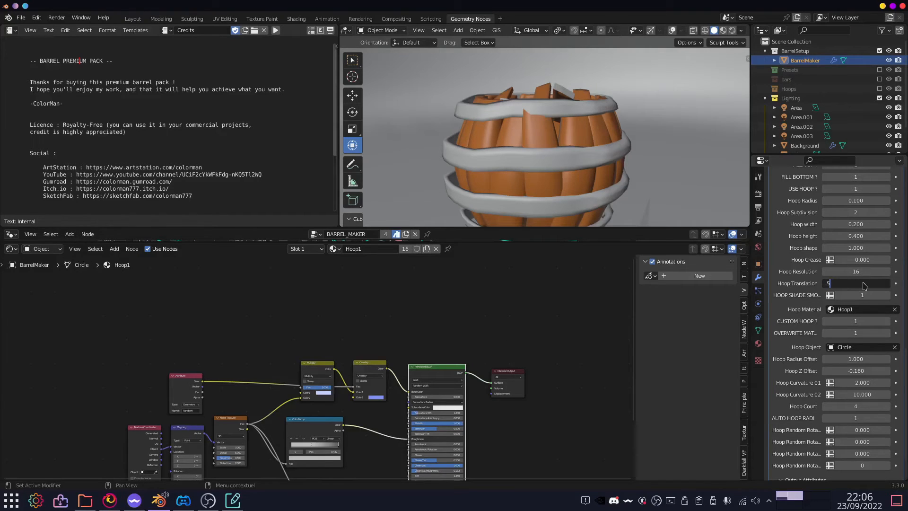
key(Return)
key(ctrl+z)
Set the Hoop Radius Offset to 1.1 and inspect the gap between the hoops and the bars.
scroll(812, 303, down, 3)
scroll(812, 303, up, 1)
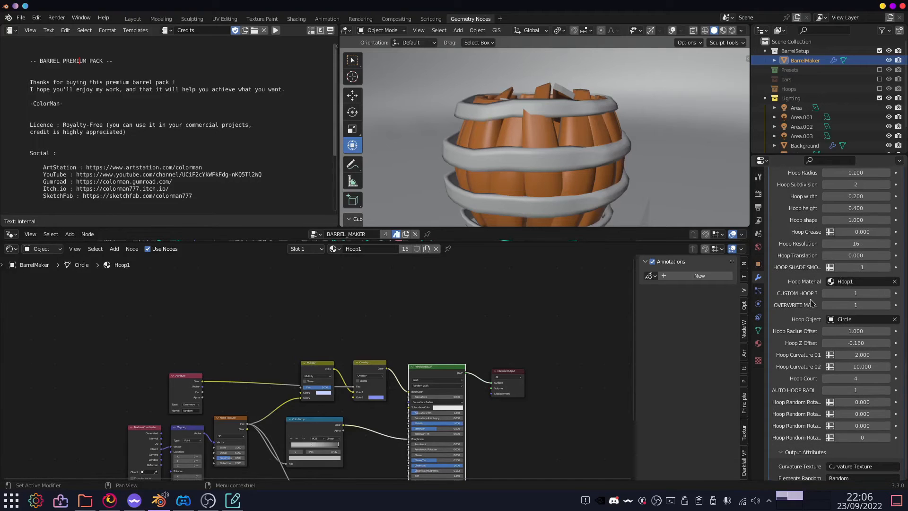
scroll(812, 303, down, 1)
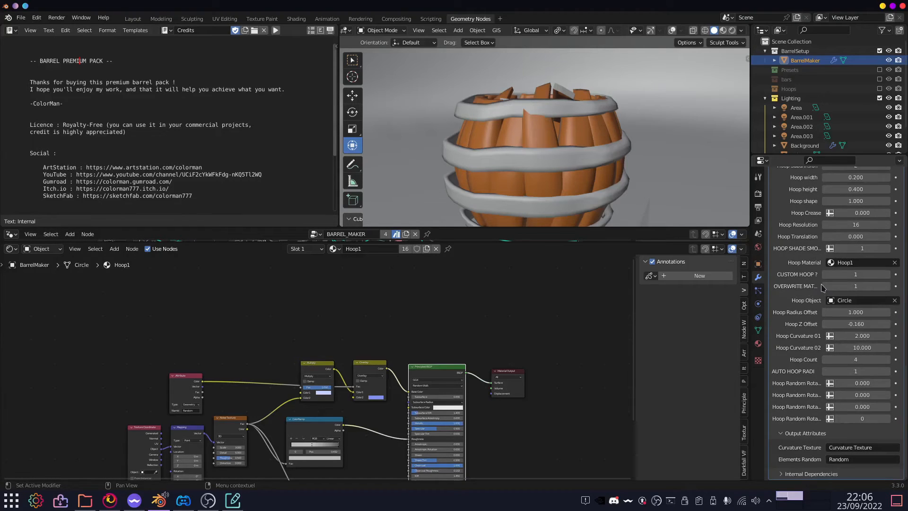
click(865, 313)
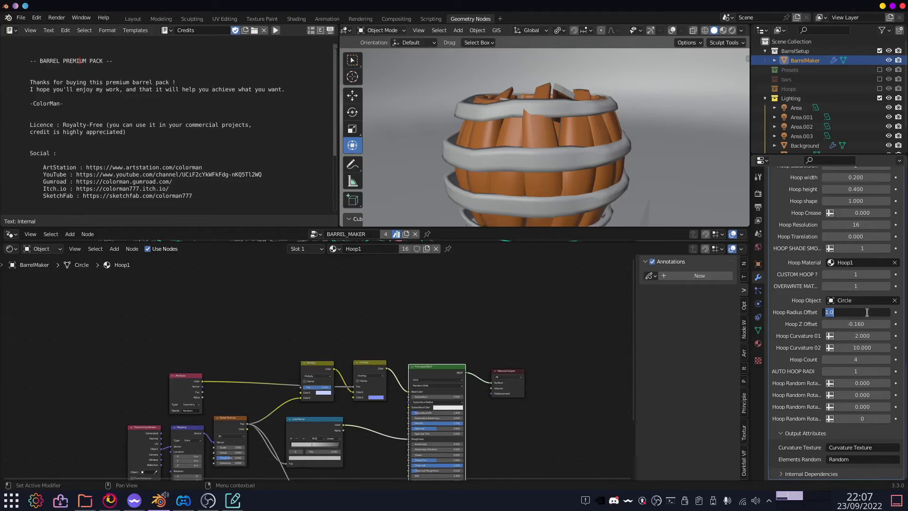
text(1.1)
key(Return)
middle_drag(608, 95, 631, 168)
scroll(563, 127, up, 1)
middle_drag(663, 134, 677, 177)
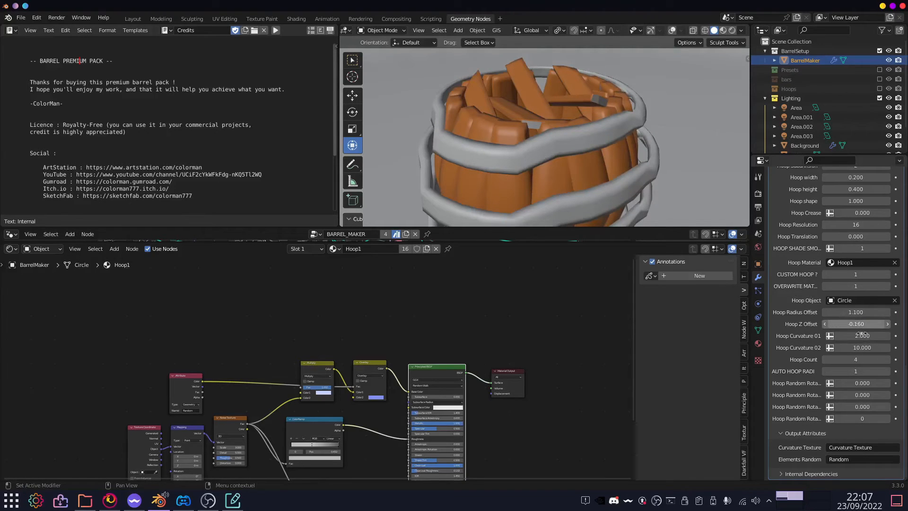
Try the Hoop Z Offset at 0.1 and return it to -0.16.
scroll(610, 156, down, 3)
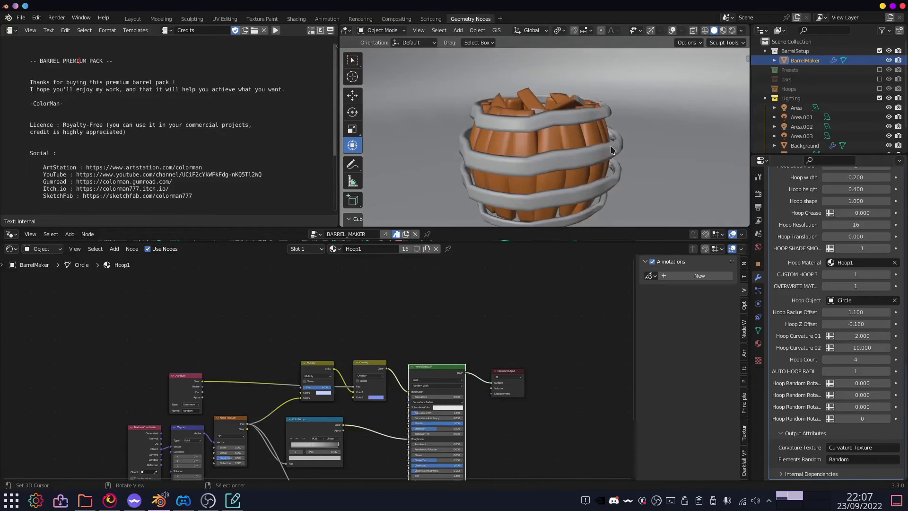
click(860, 322)
key(BackSpace)
text(.1)
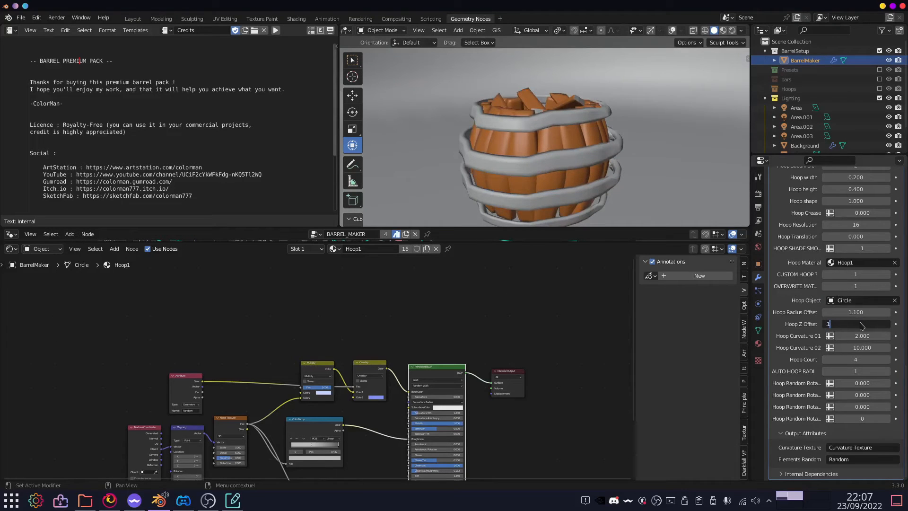
key(Return)
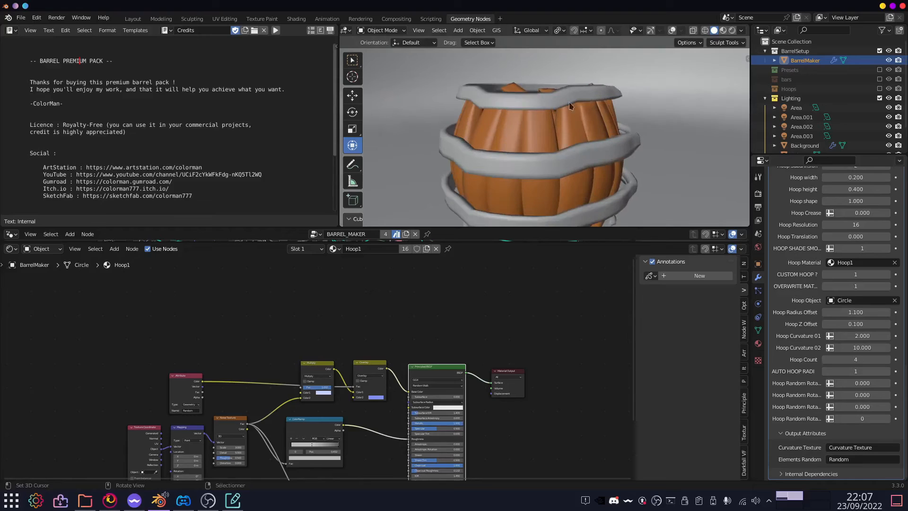
click(872, 321)
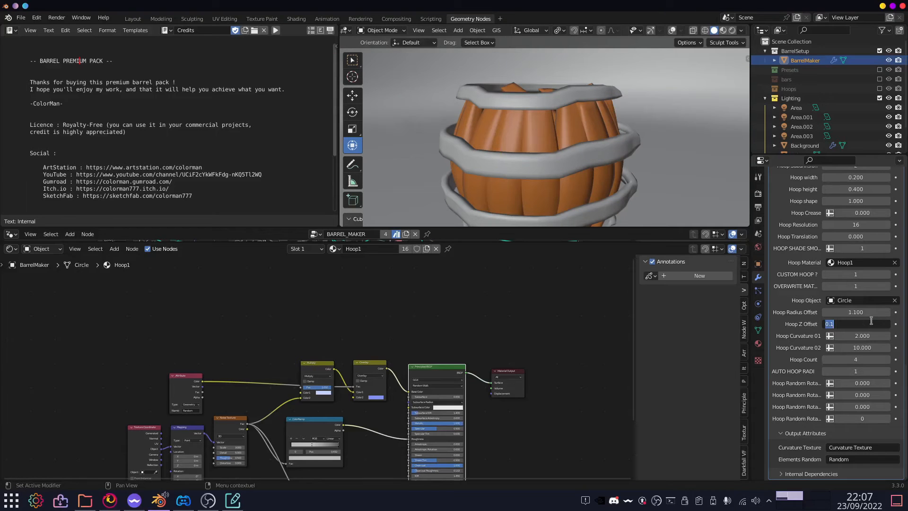
text(-.16)
key(Return)
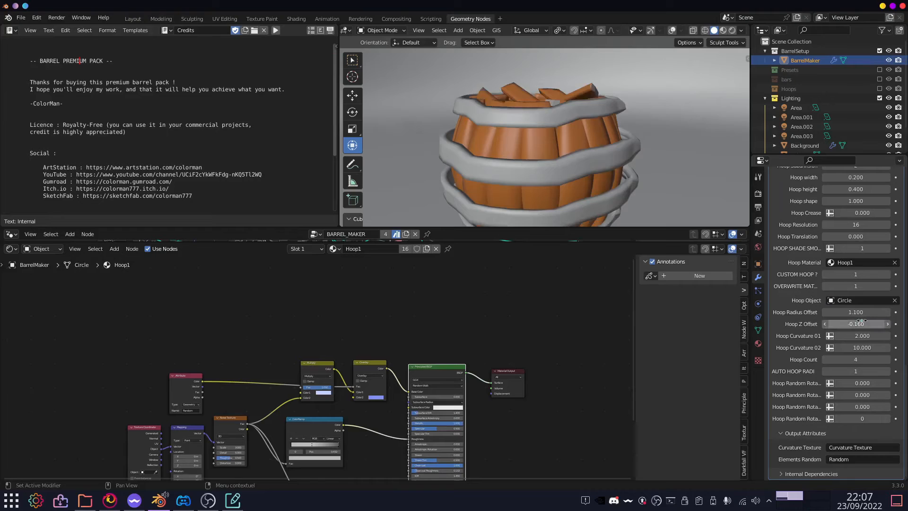
Inspect the hoops from several angles and try the Hoop Curvature 01 at 1.
middle_drag(508, 101, 622, 81)
middle_drag(612, 144, 610, 132)
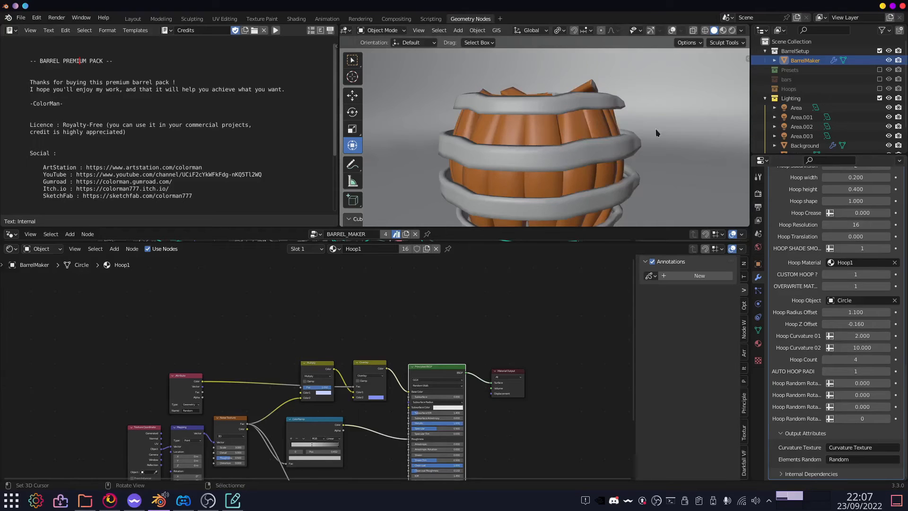
middle_drag(535, 106, 536, 119)
middle_drag(611, 127, 581, 108)
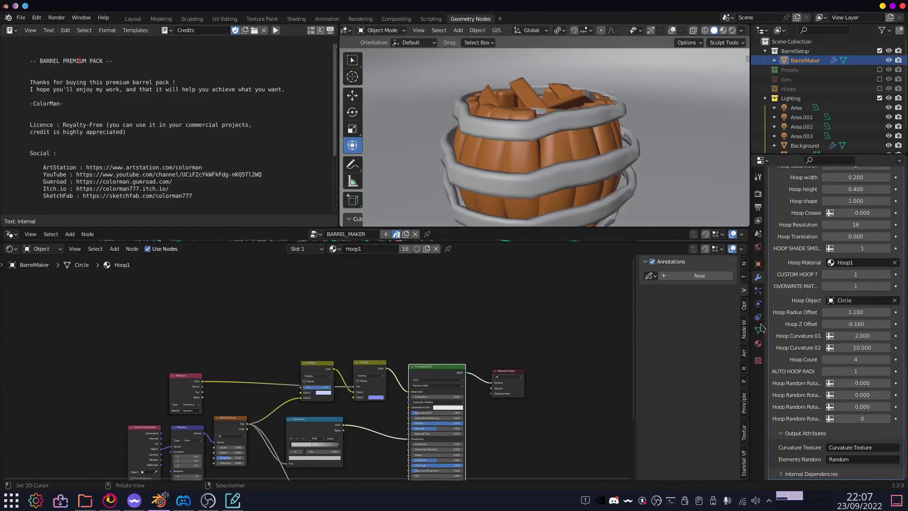
middle_drag(632, 176, 627, 135)
scroll(626, 132, up, 2)
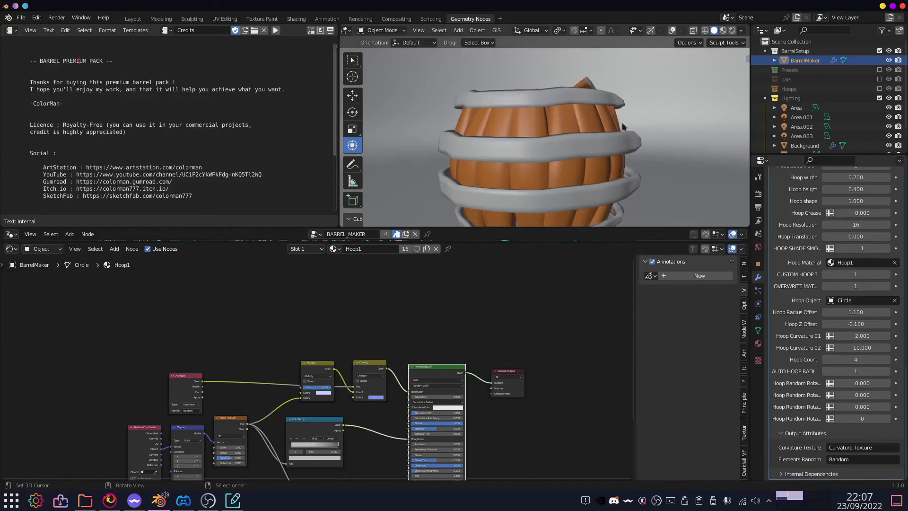
click(865, 336)
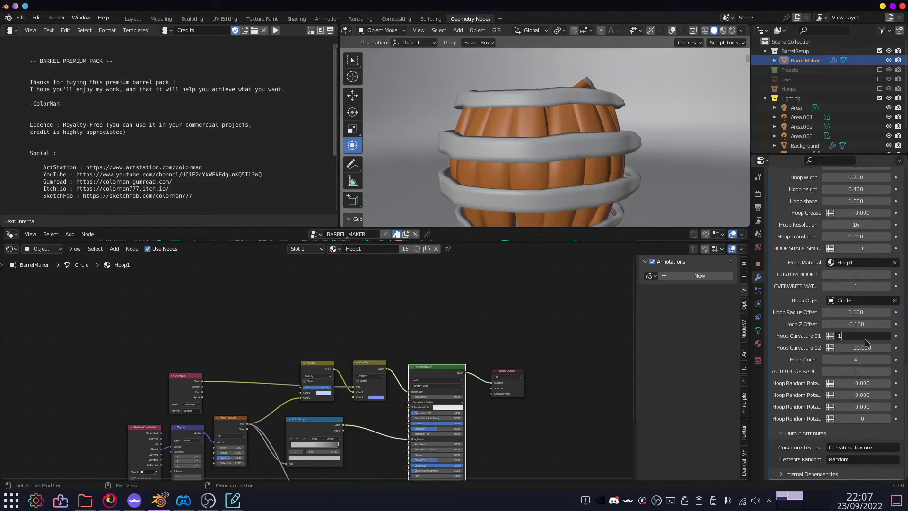
key(Return)
middle_drag(652, 144, 656, 118)
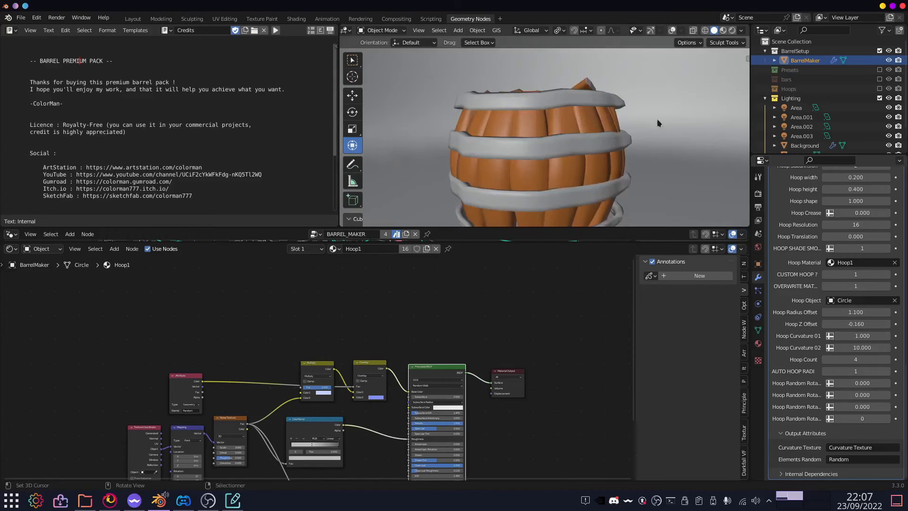
middle_drag(639, 159, 639, 179)
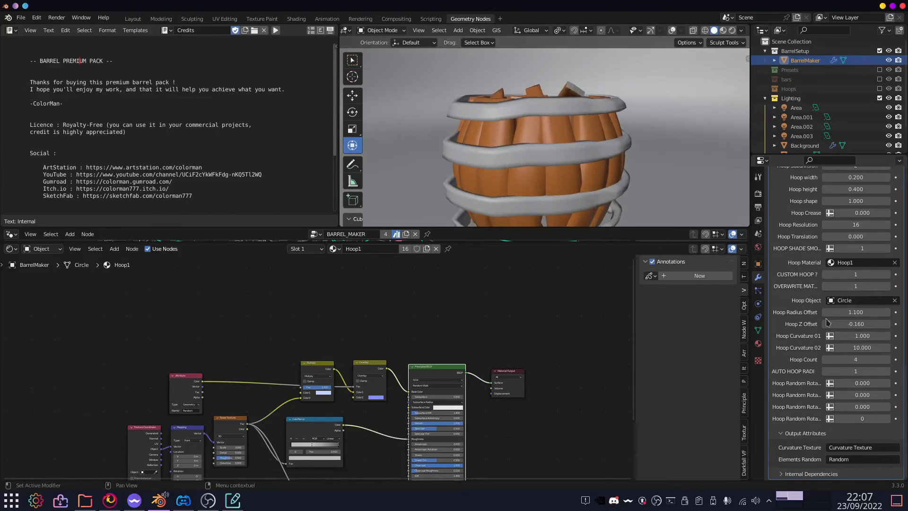
Set the Hoop Curvature 01 to 1.5 and view the barrel from the side.
click(871, 334)
text(1)
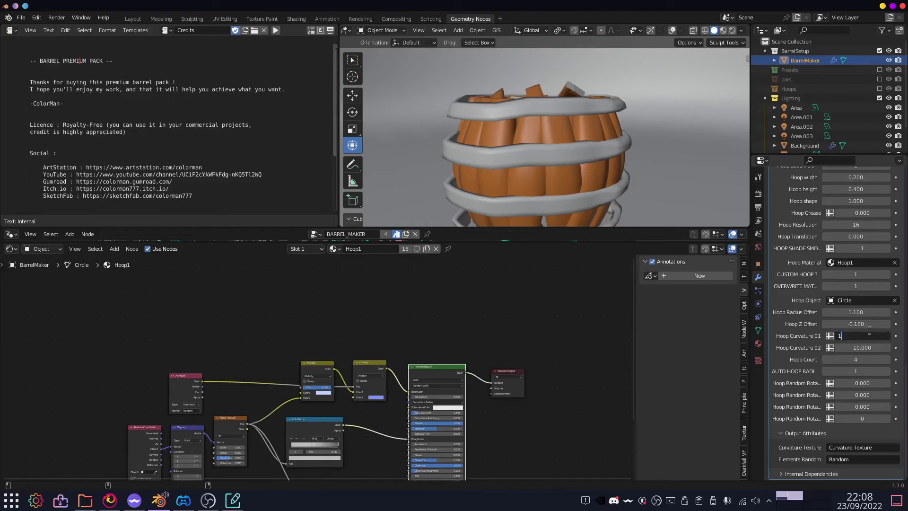
text(.5)
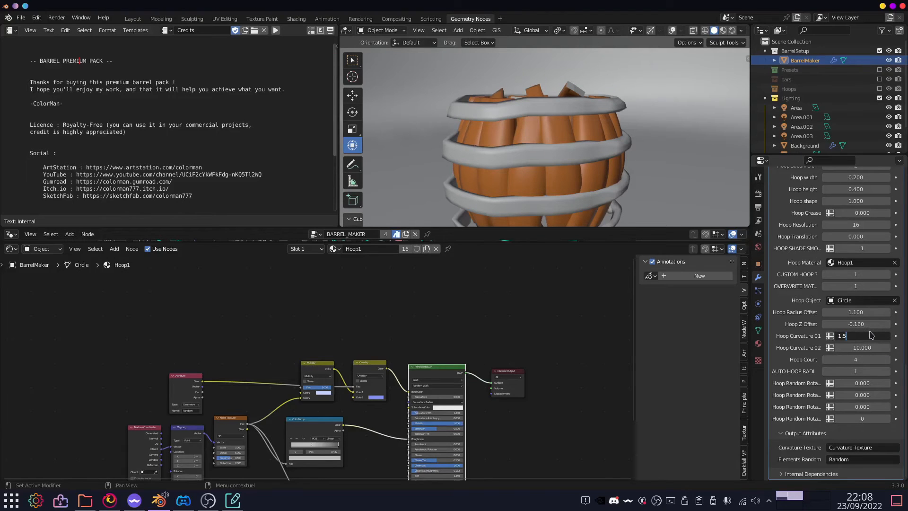
key(Return)
middle_drag(633, 156, 667, 137)
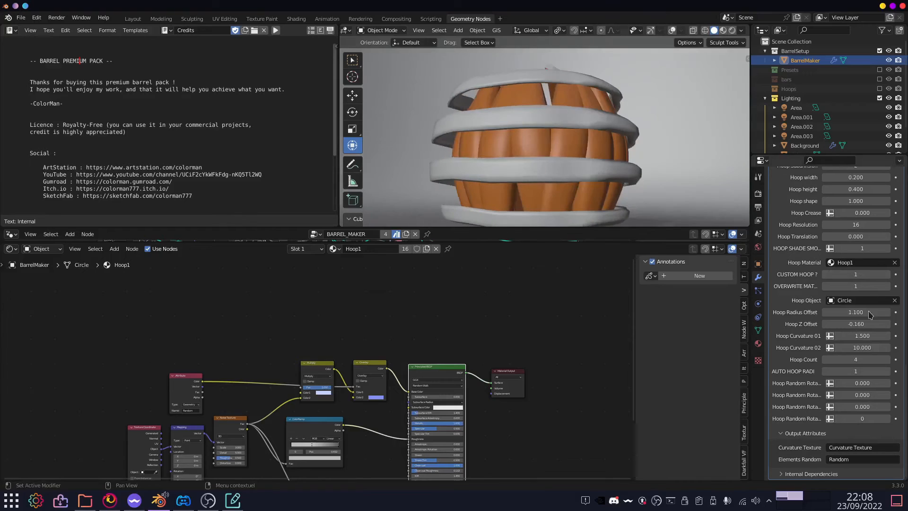
Try the Hoop Curvature 02 at 5 and return it to 10.
click(874, 347)
text(5)
key(Return)
click(879, 347)
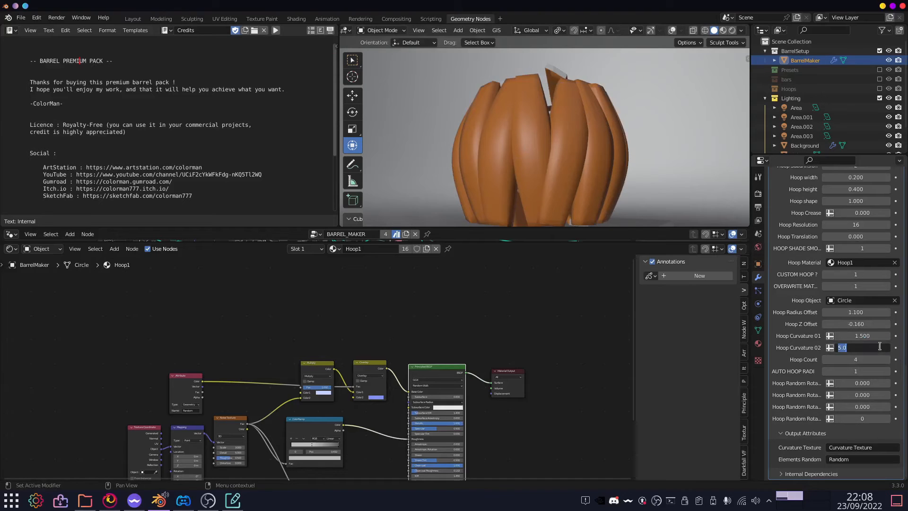
text(0)
key(Return)
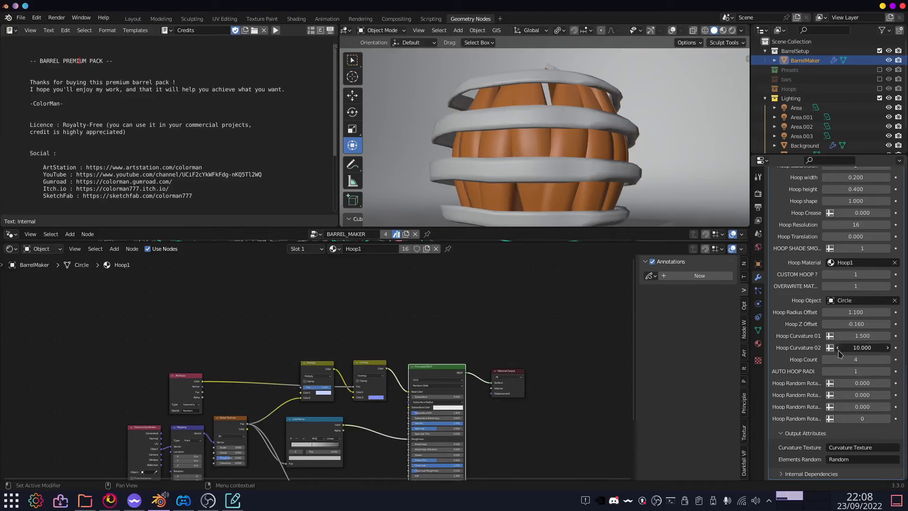
Set the Hoop Curvature 02 to 9 and inspect how the hoops follow the barrel's sides.
click(838, 351)
click(855, 349)
text(9)
key(Return)
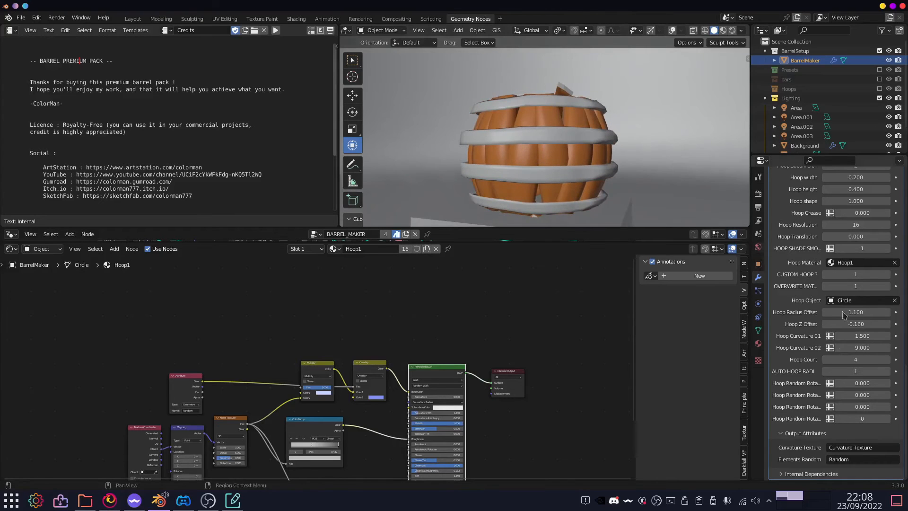
middle_drag(644, 184, 680, 198)
middle_drag(668, 165, 700, 172)
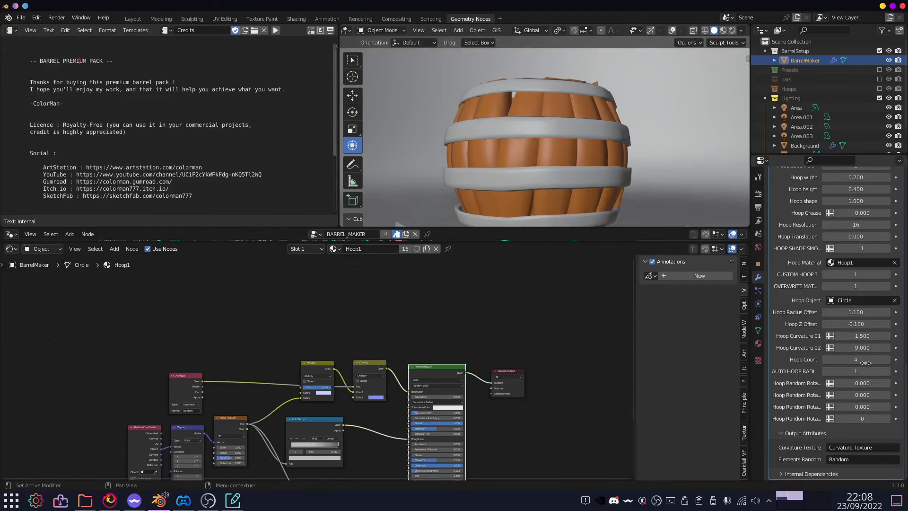
scroll(641, 199, down, 2)
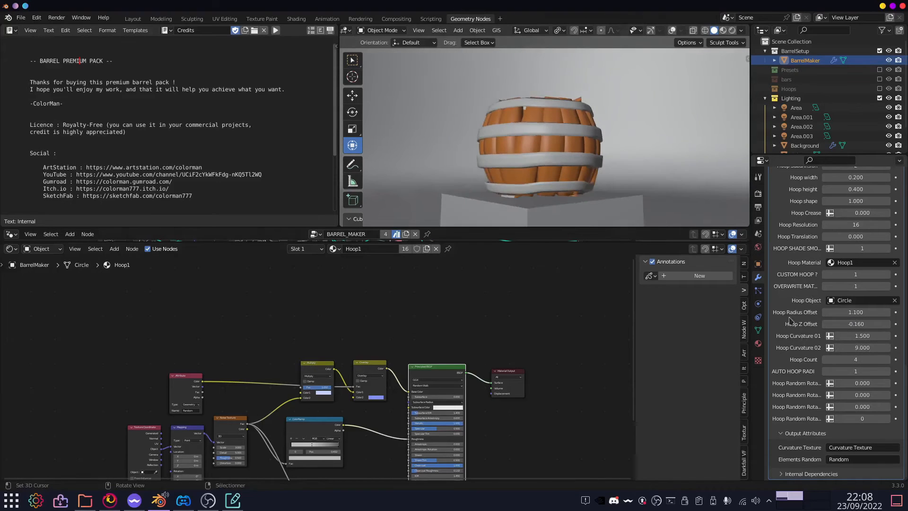
Try the Hoop Count at 3, then raise it to 5 and inspect the hoops around the barrel.
click(826, 361)
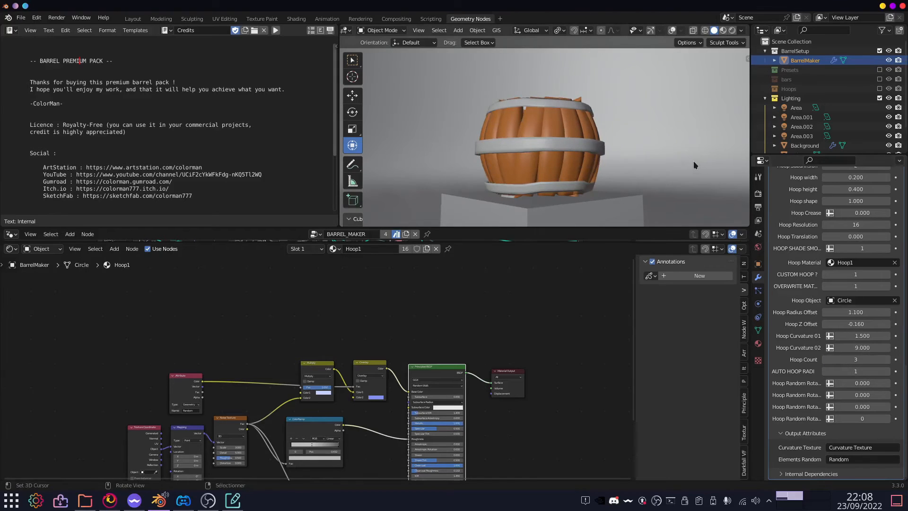
middle_drag(693, 161, 651, 189)
scroll(650, 189, up, 1)
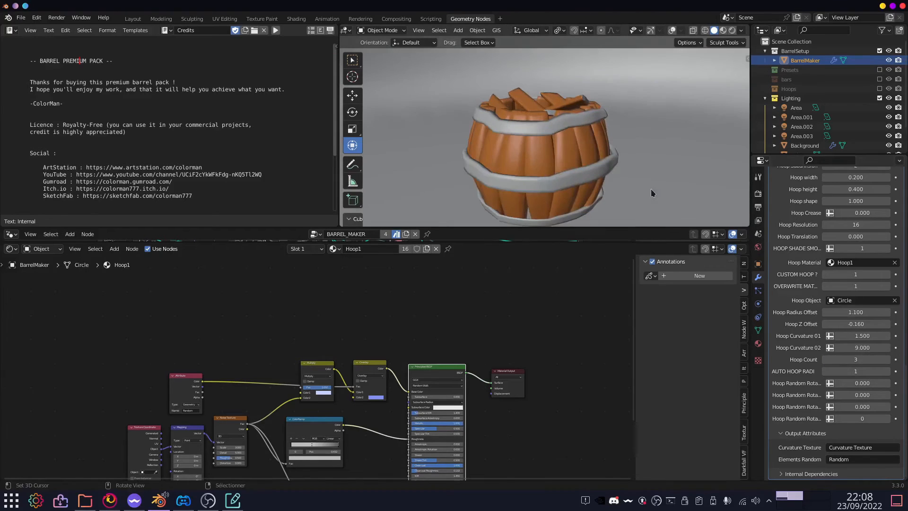
click(889, 360)
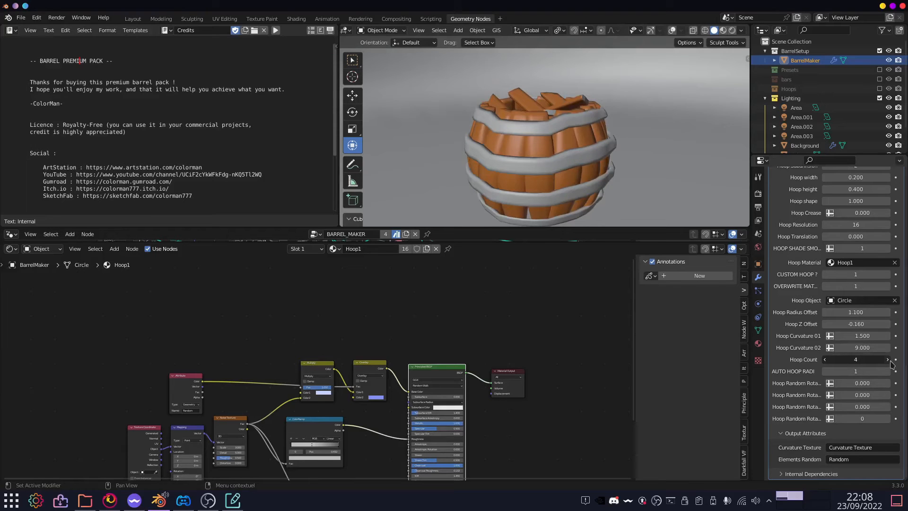
click(888, 361)
middle_drag(657, 163, 557, 150)
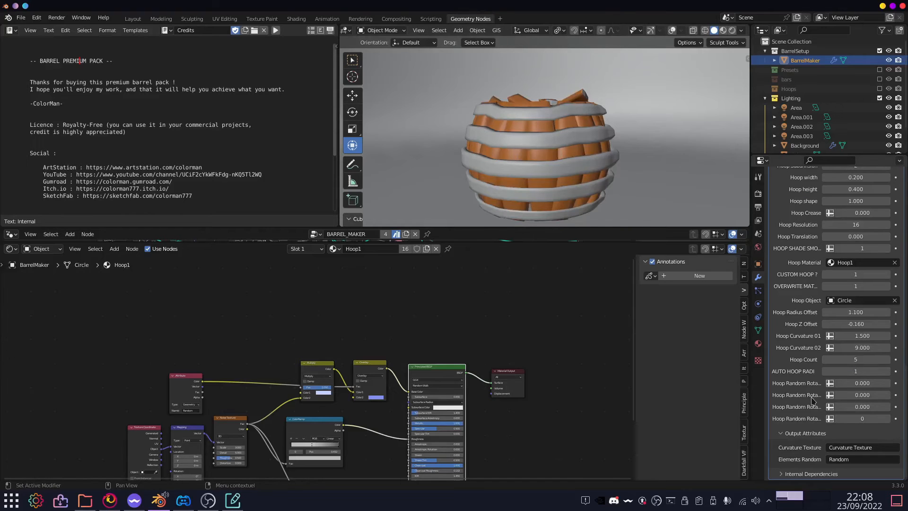
mouse_move(653, 163)
middle_down()
mouse_move(563, 154)
mouse_move(652, 162)
mouse_move(655, 175)
middle_up()
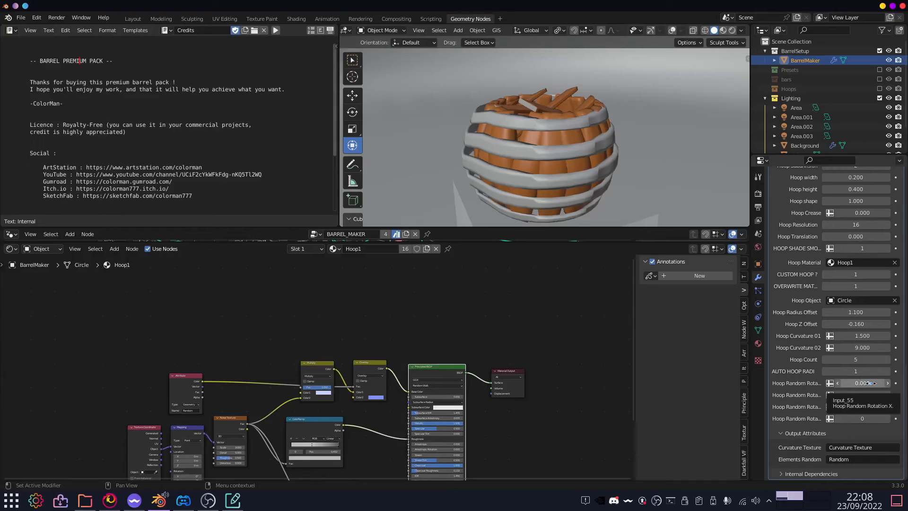
Try the Hoop Random Rotation X at 0.5, then set it to 3 and inspect the tilted hoops.
click(870, 383)
text(.5)
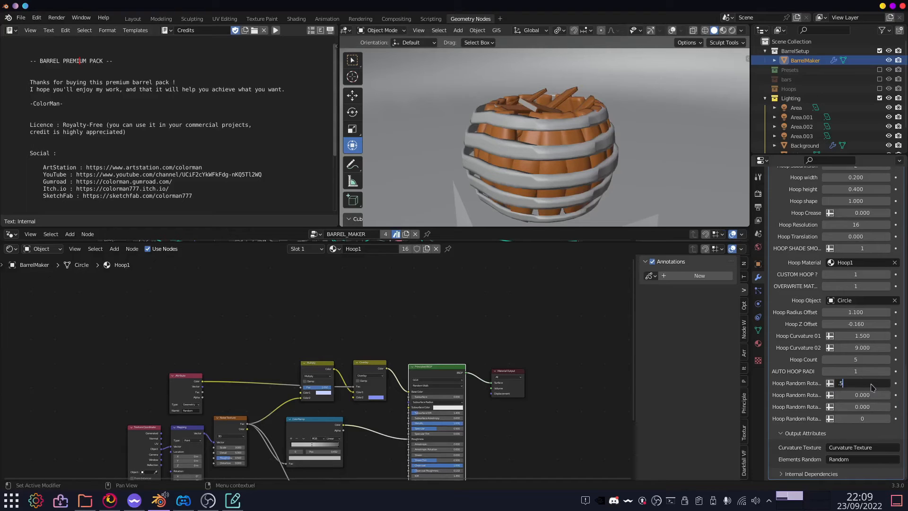
key(Return)
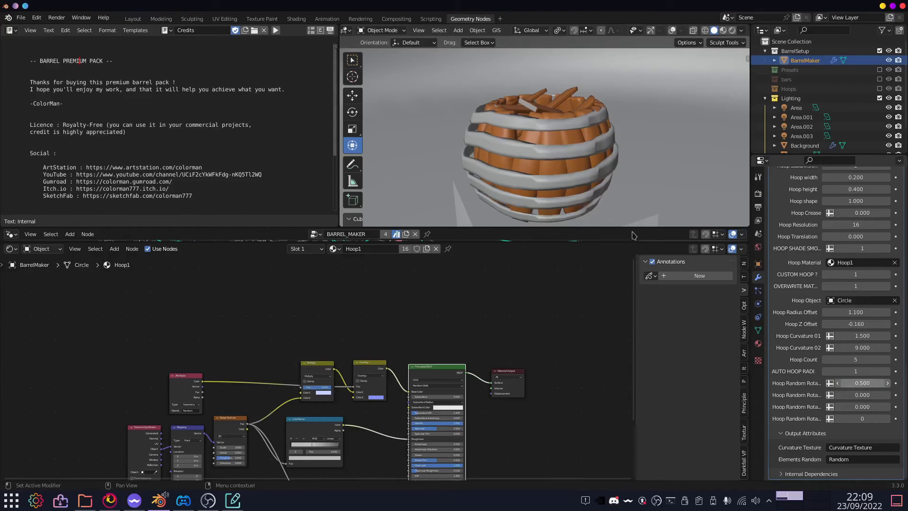
middle_drag(594, 220, 585, 204)
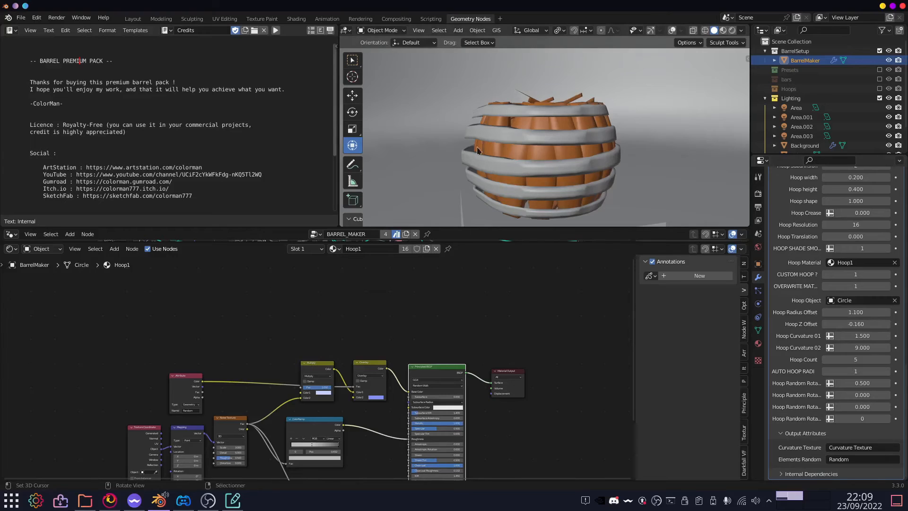
click(871, 383)
text(3)
key(Return)
middle_drag(556, 154, 691, 148)
Set the Hoop Random Rotation Y to 2 and the Hoop Random Rotation Z to 50.
click(859, 395)
text(2)
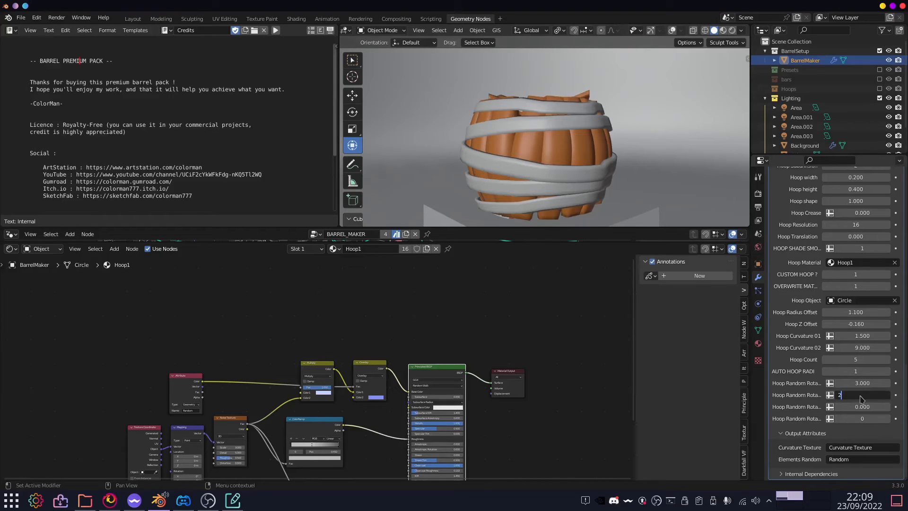
key(Return)
click(859, 405)
text(50)
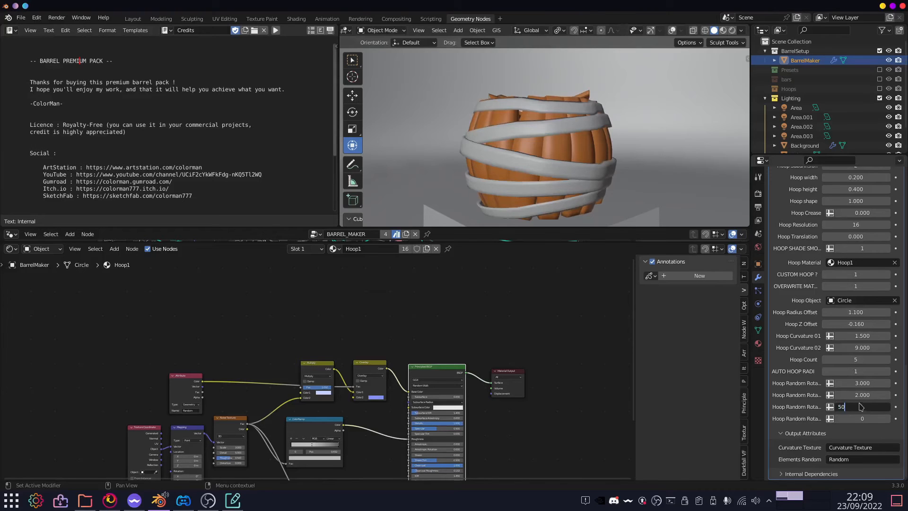
key(Return)
middle_drag(601, 172, 668, 176)
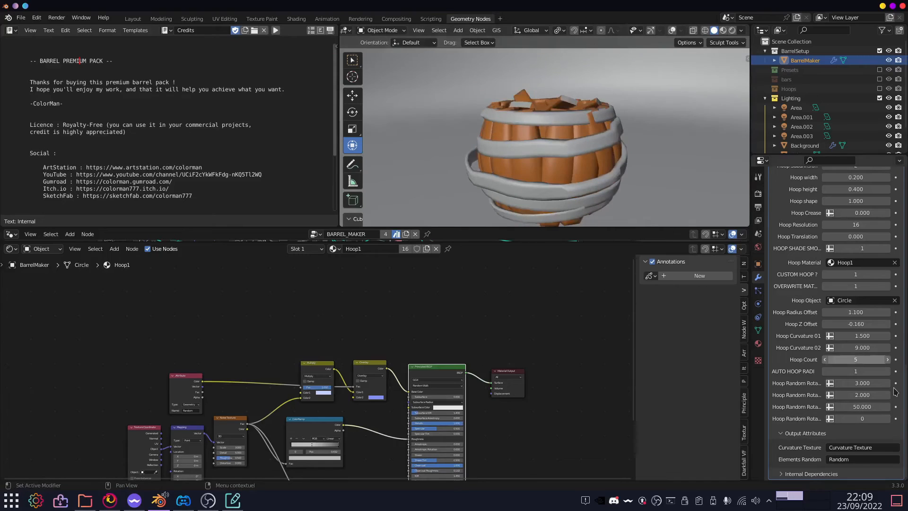
Raise the Global Seed to 5 and inspect the barrel variation from several angles.
scroll(786, 255, up, 10)
scroll(785, 256, up, 10)
scroll(876, 250, up, 6)
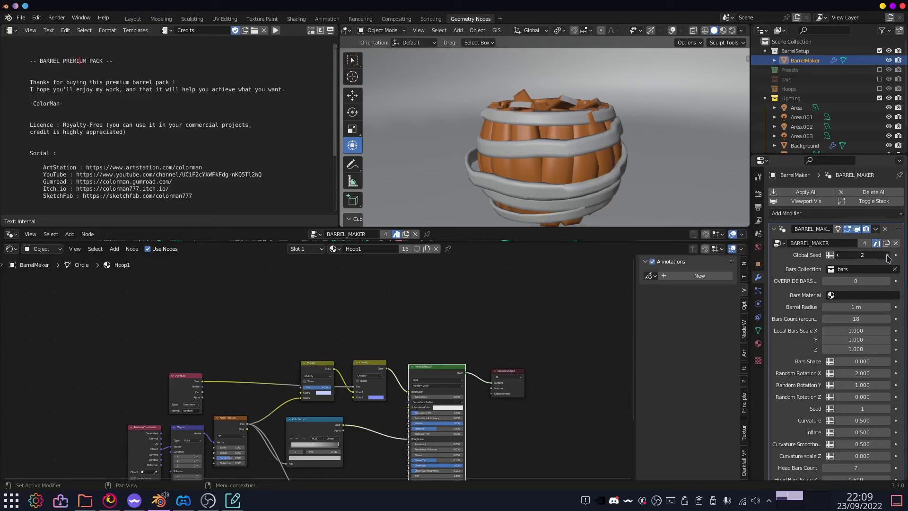
click(888, 256)
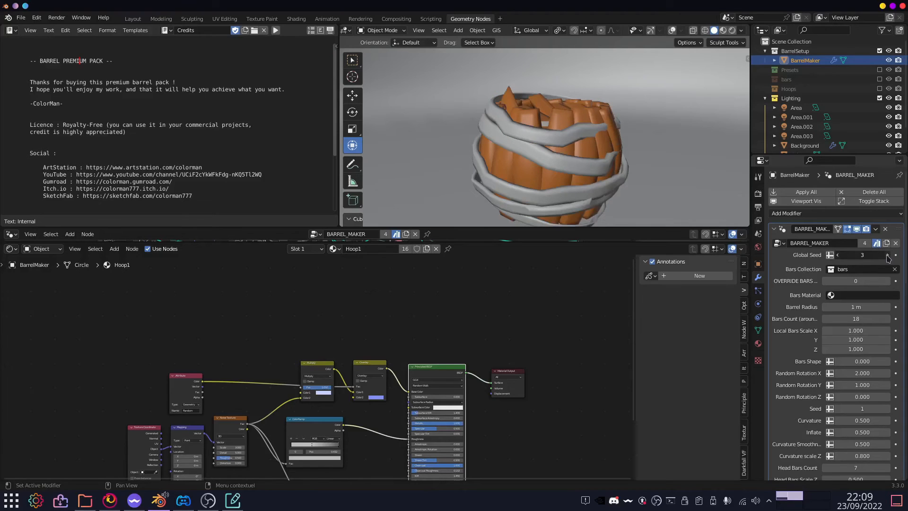
click(887, 255)
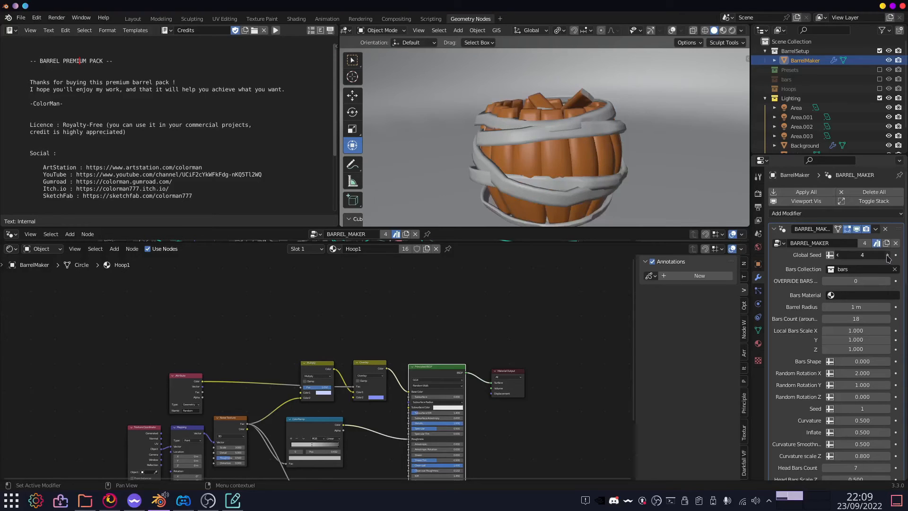
click(887, 255)
middle_drag(565, 142, 662, 152)
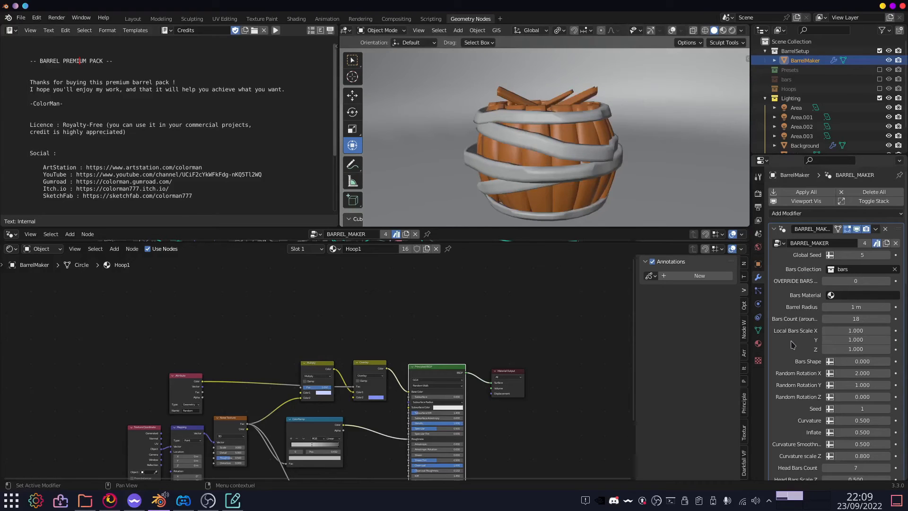
middle_drag(557, 119, 679, 161)
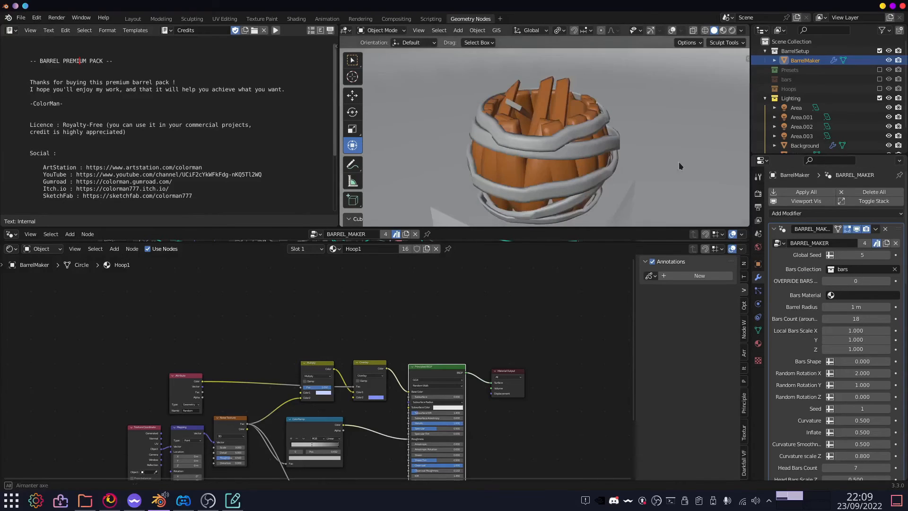
Enable the bars collection to select Cube.001 and hide the collection in the viewport.
scroll(808, 323, down, 15)
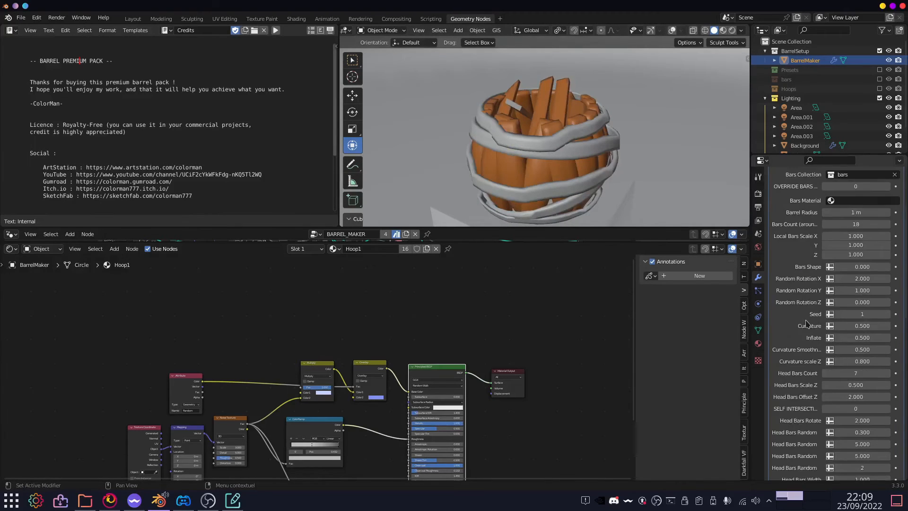
scroll(808, 324, down, 8)
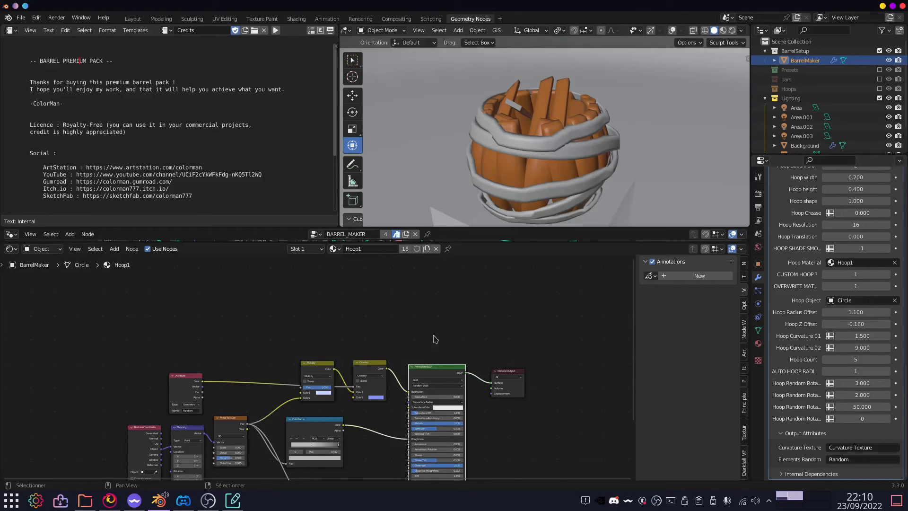
scroll(308, 343, up, 4)
middle_drag(305, 358, 341, 283)
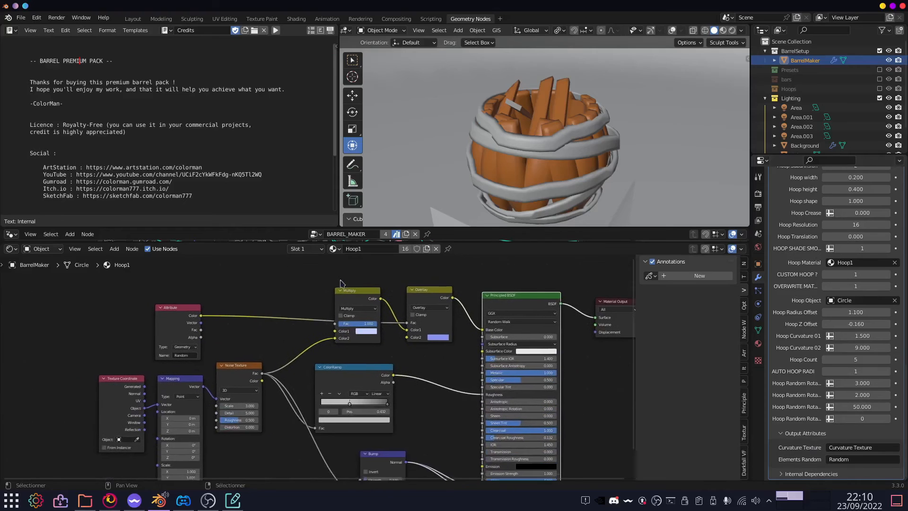
middle_drag(268, 312, 295, 350)
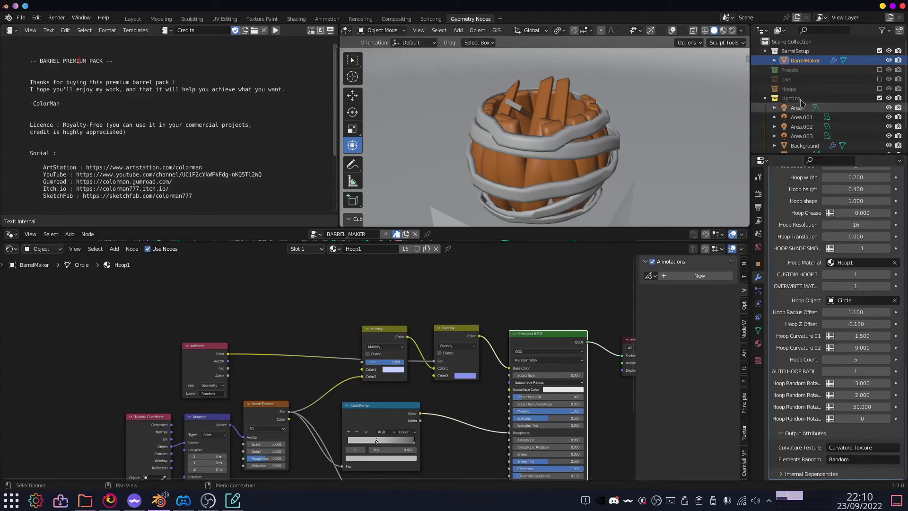
click(879, 79)
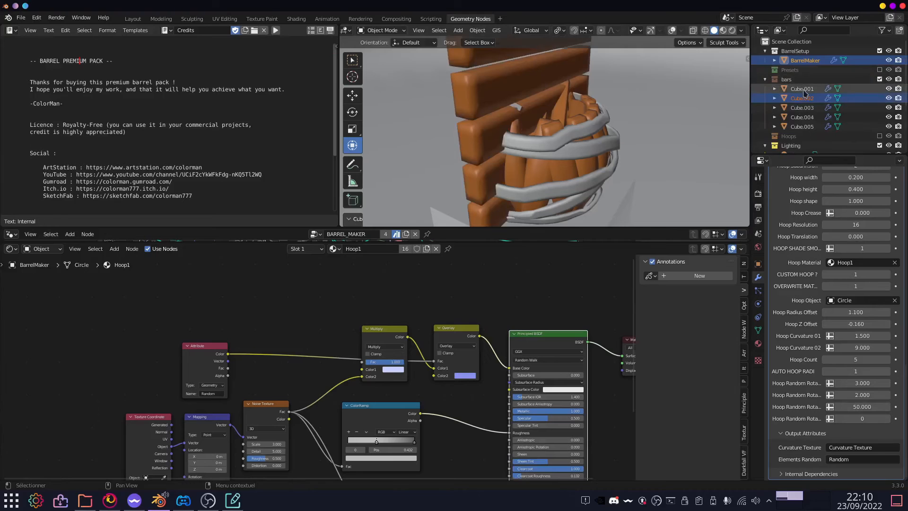
click(833, 88)
click(889, 79)
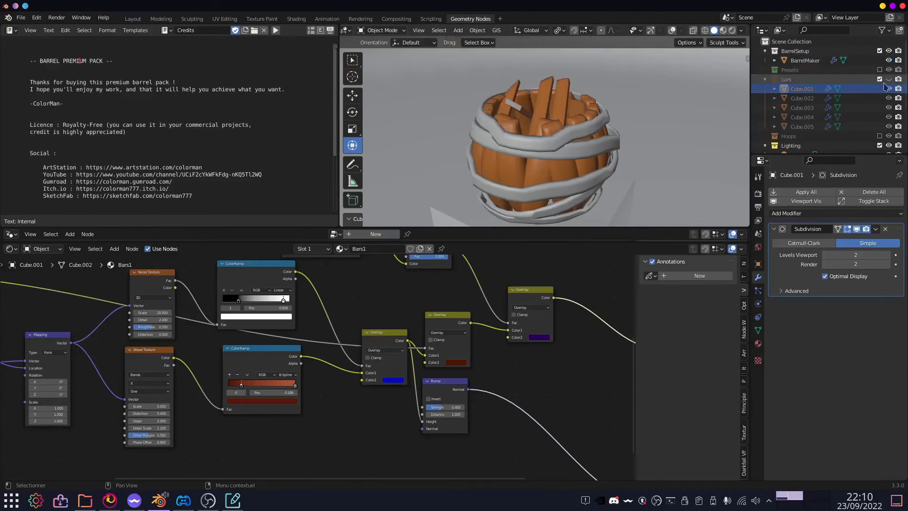
Examine the Bars1 material's node tree from its attribute and texture nodes to the Principled BSDF.
middle_drag(550, 166, 558, 137)
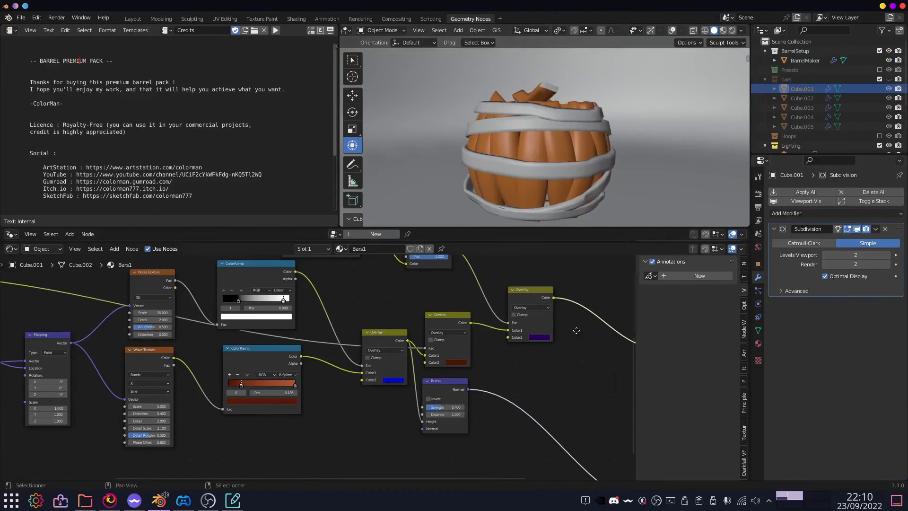
middle_drag(571, 329, 420, 365)
scroll(352, 377, down, 3)
middle_drag(352, 377, 375, 415)
middle_drag(335, 343, 435, 405)
middle_drag(367, 383, 528, 330)
scroll(321, 377, down, 2)
middle_drag(313, 381, 364, 331)
scroll(351, 347, up, 2)
middle_drag(319, 306, 200, 323)
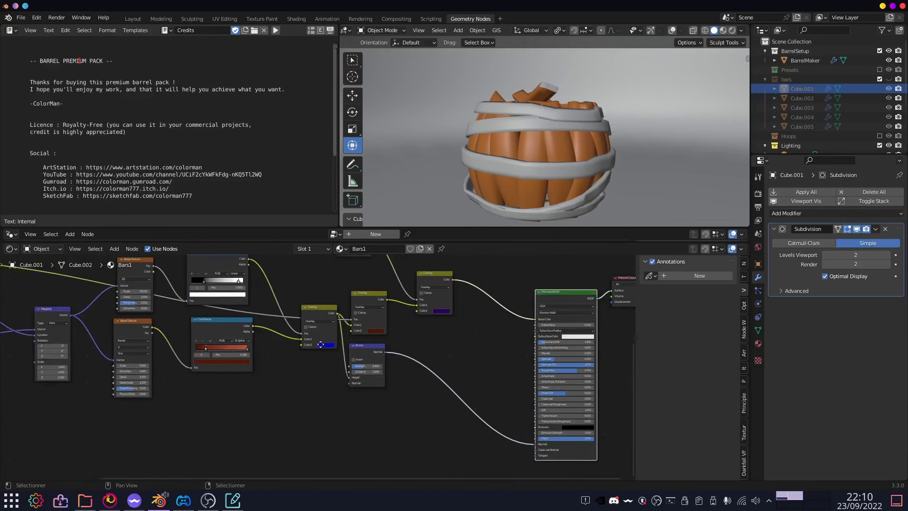
middle_drag(321, 345, 153, 337)
Duplicate the Random Attribute node in the Bars1 material and set the copy's attribute name to Curvature.
click(78, 342)
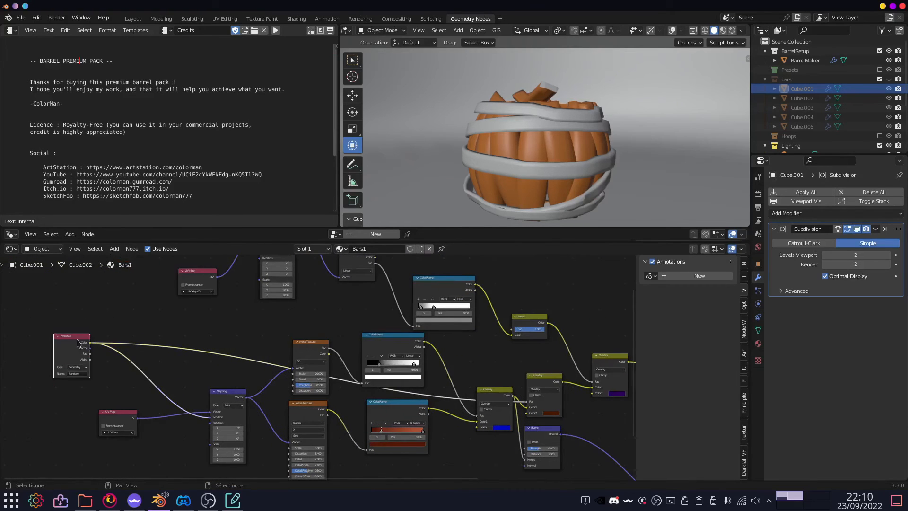
key(shift+d)
click(127, 316)
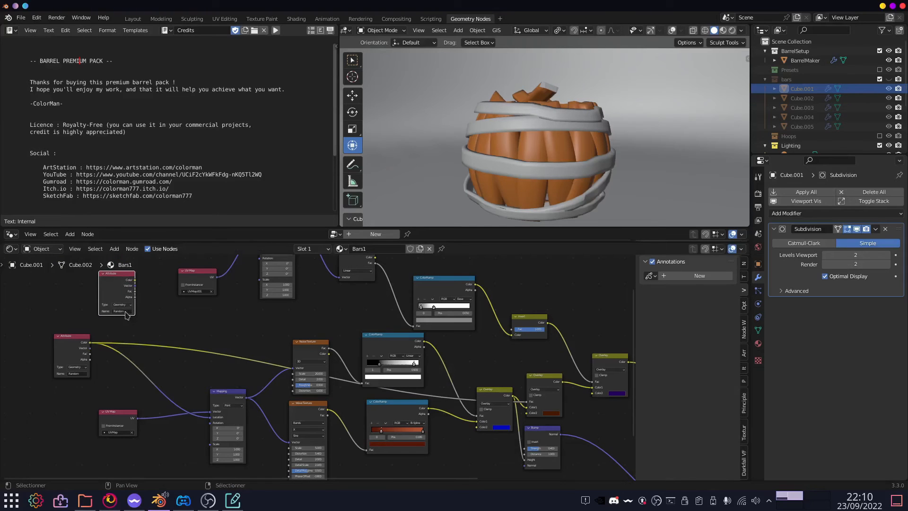
click(125, 311)
text(Cu)
click(114, 249)
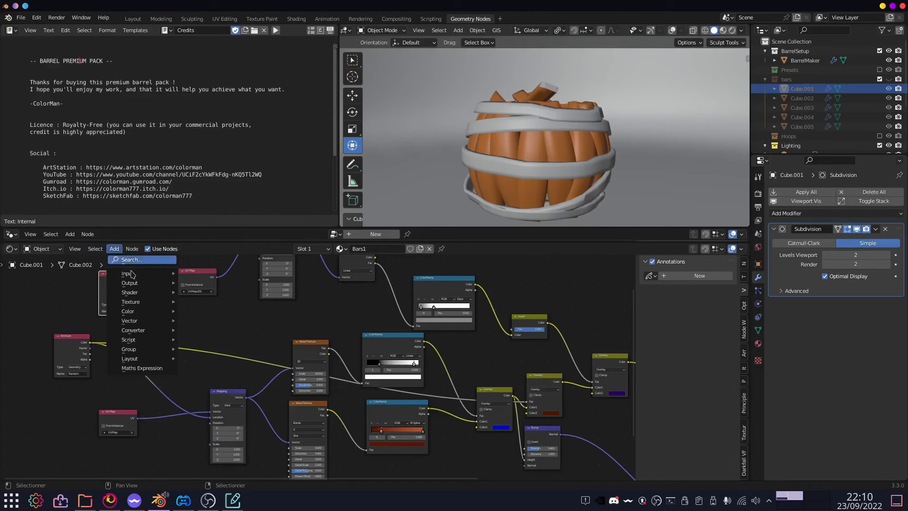
mouse_move(134, 275)
mouse_move(211, 278)
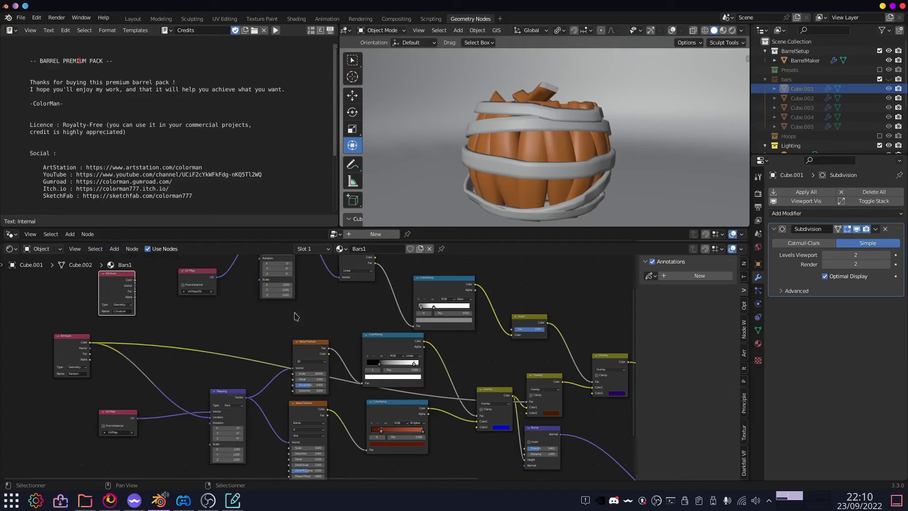
scroll(170, 289, up, 4)
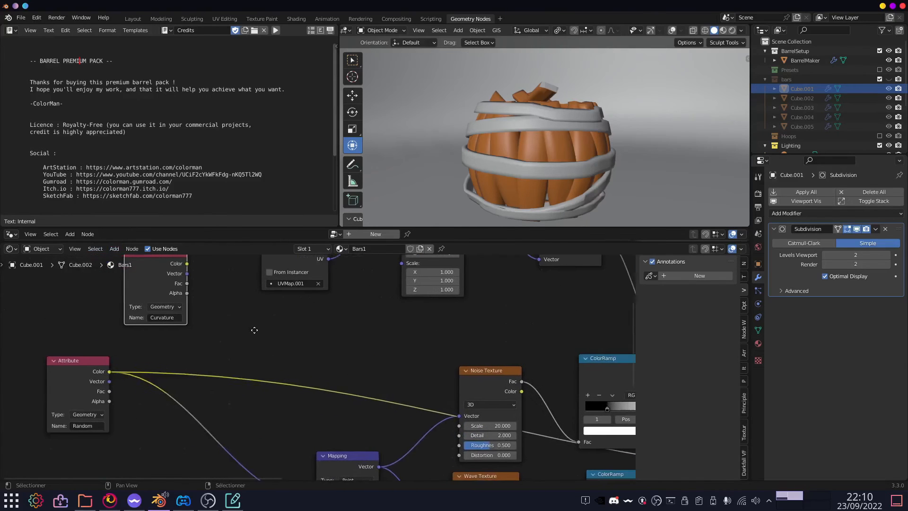
Copy the Curvature Texture attribute name from the Output Attributes of the BarrelMaker object's modifier.
click(806, 60)
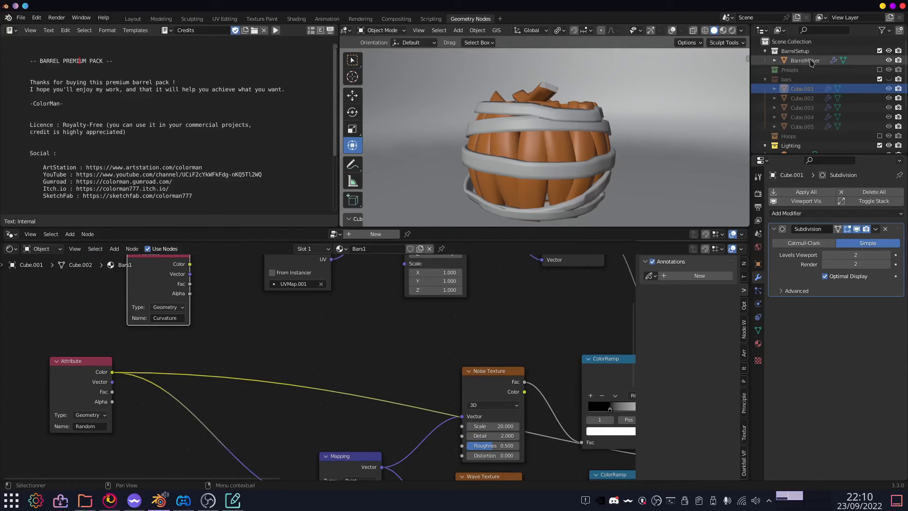
scroll(793, 384, down, 15)
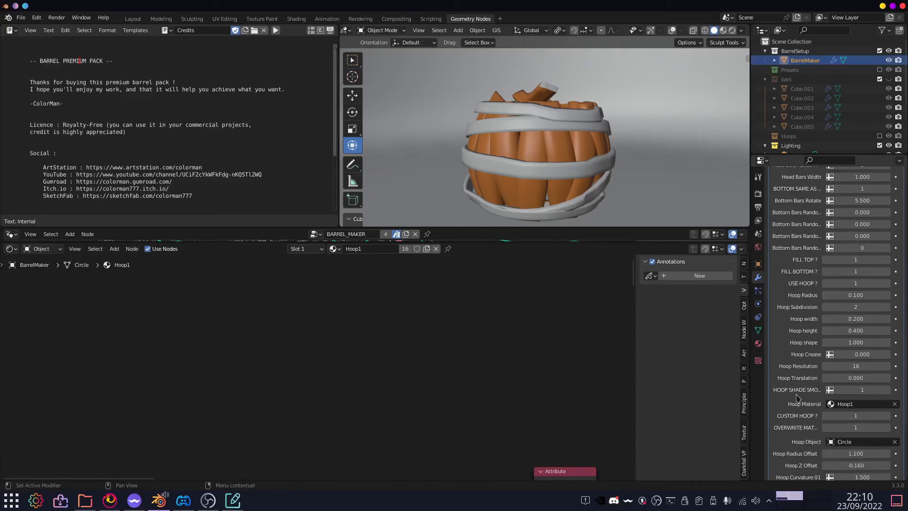
click(857, 447)
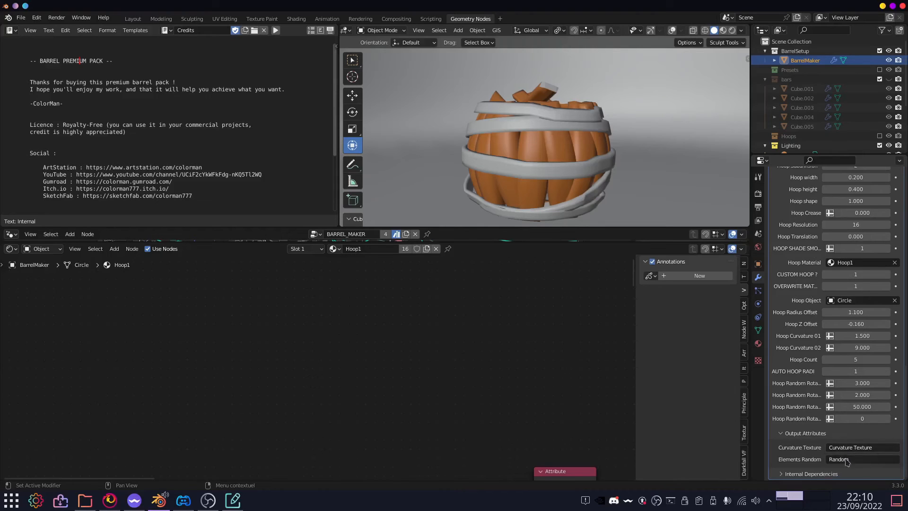
click(867, 447)
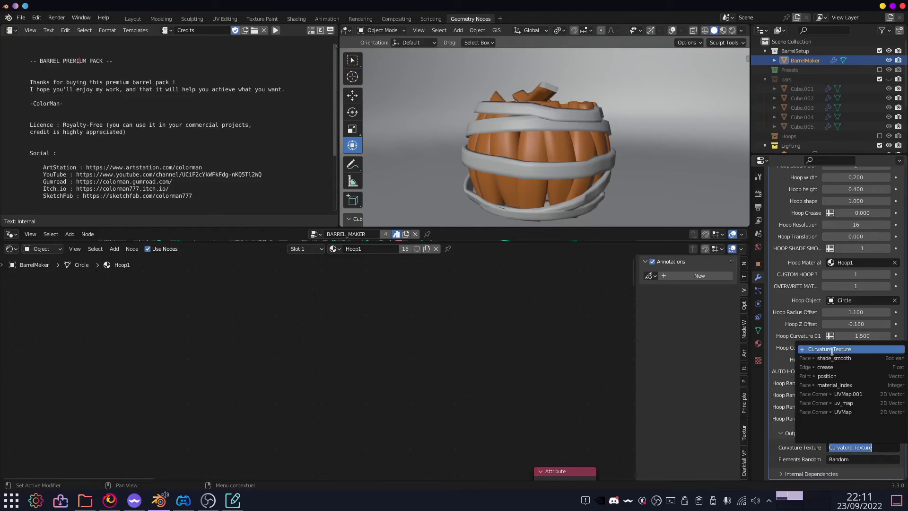
click(776, 450)
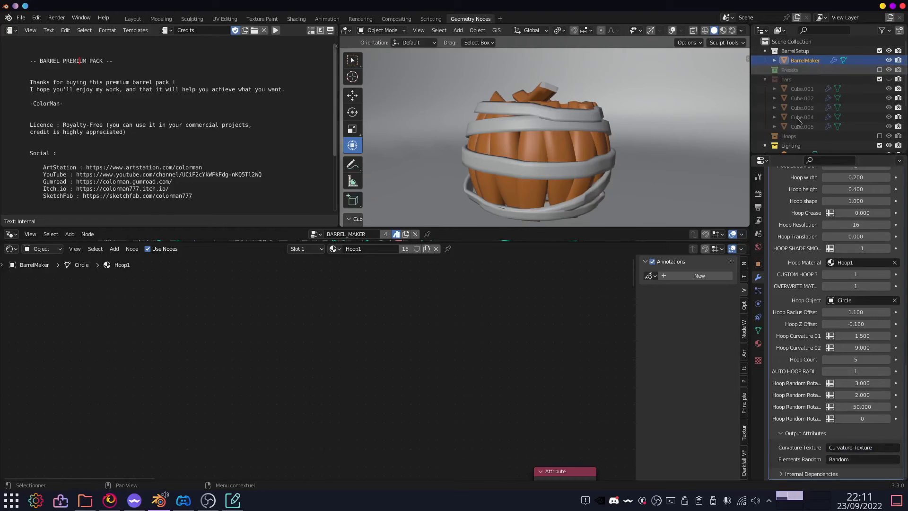
Set the unlinked Attribute node's name in Cube.001's Bars1 material to Curvature Texture and preview its output in material preview shading.
click(802, 89)
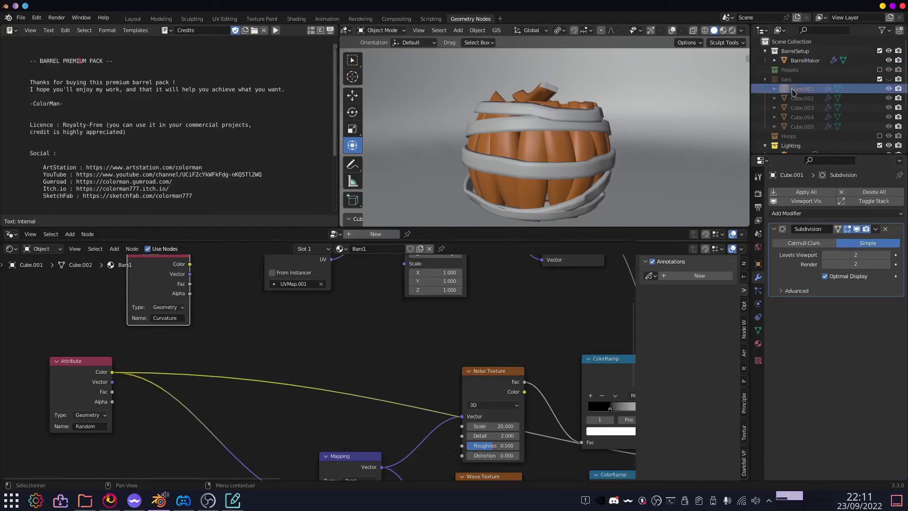
middle_drag(152, 318, 173, 347)
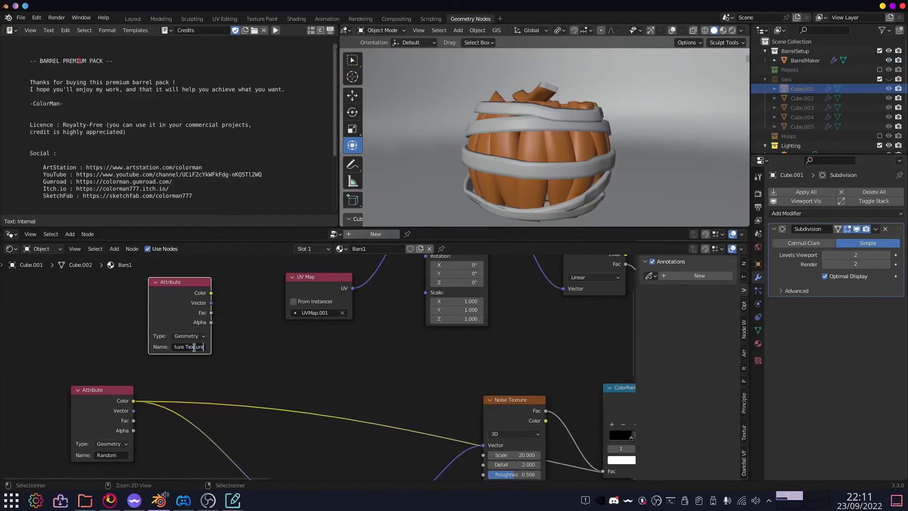
ctrl+shift+click(166, 290)
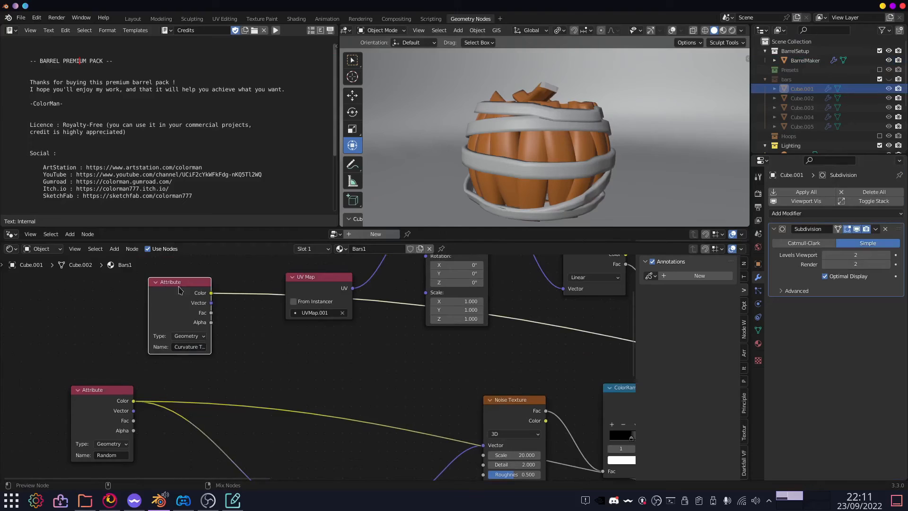
click(723, 30)
Examine the Curvature Texture gradient on the barrel's head bars and sides from several angles.
mouse_move(597, 138)
middle_down()
mouse_move(558, 184)
mouse_move(565, 204)
mouse_move(650, 128)
mouse_move(620, 138)
middle_up()
scroll(586, 187, up, 2)
middle_drag(517, 194, 568, 183)
scroll(576, 181, up, 3)
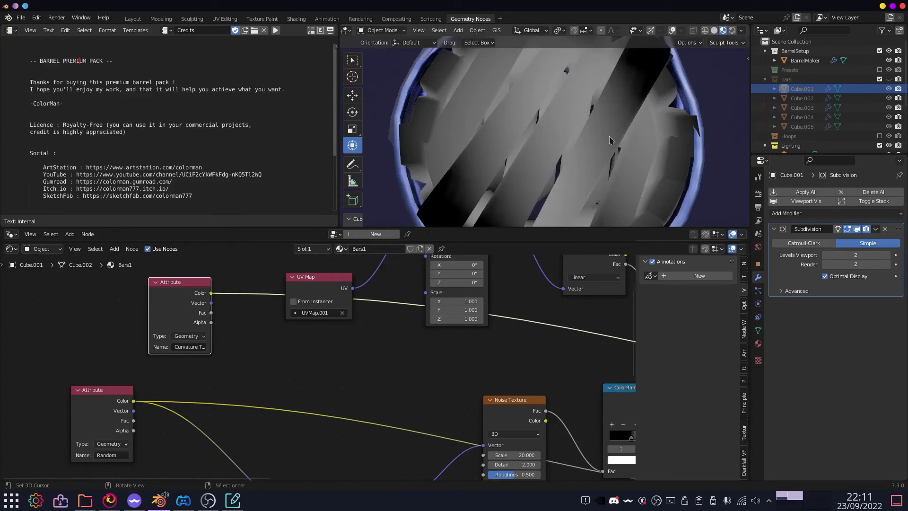
middle_drag(586, 143, 596, 127)
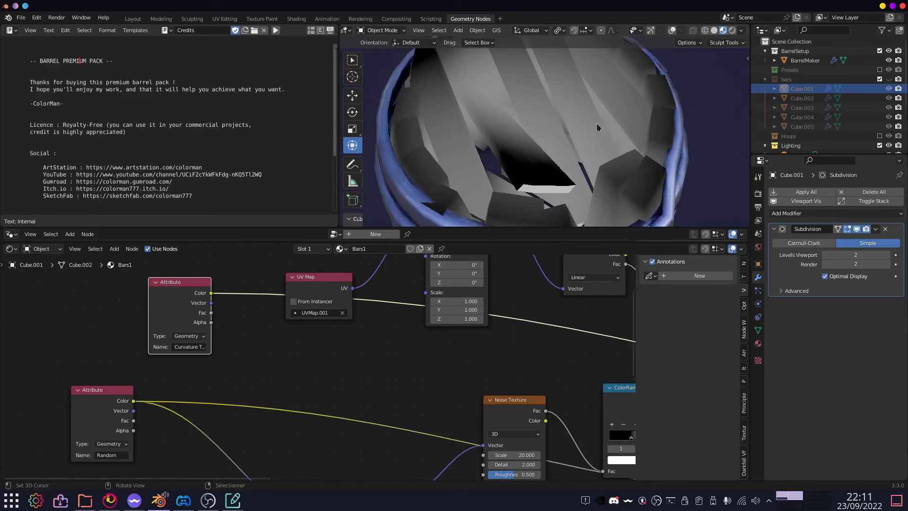
scroll(544, 188, down, 8)
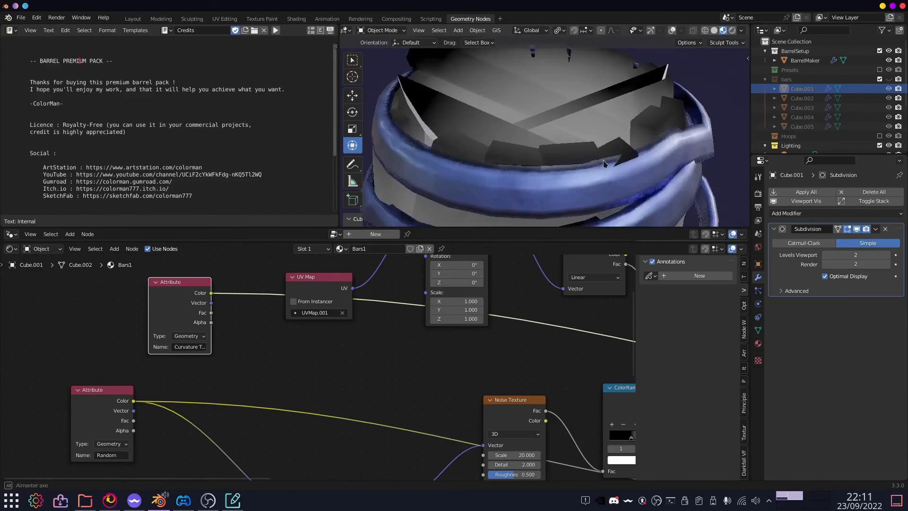
middle_drag(589, 134, 566, 145)
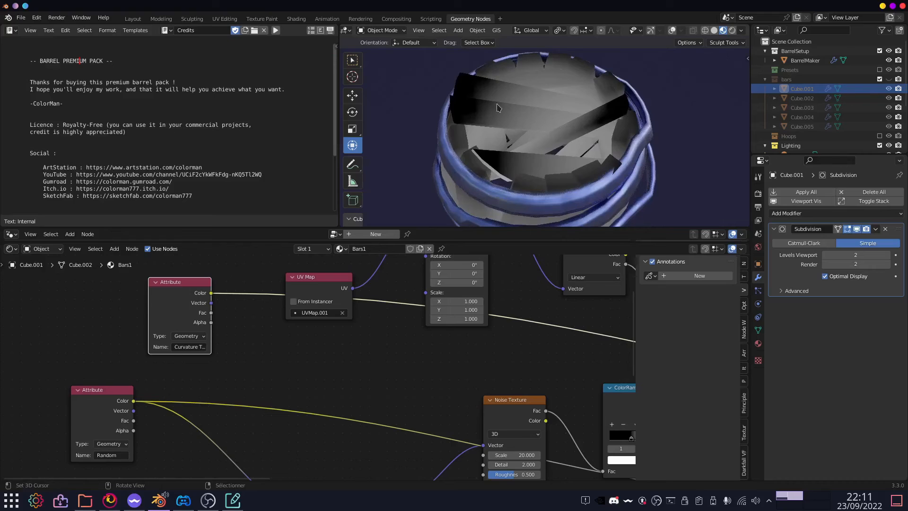
middle_drag(502, 118, 550, 156)
scroll(558, 150, down, 2)
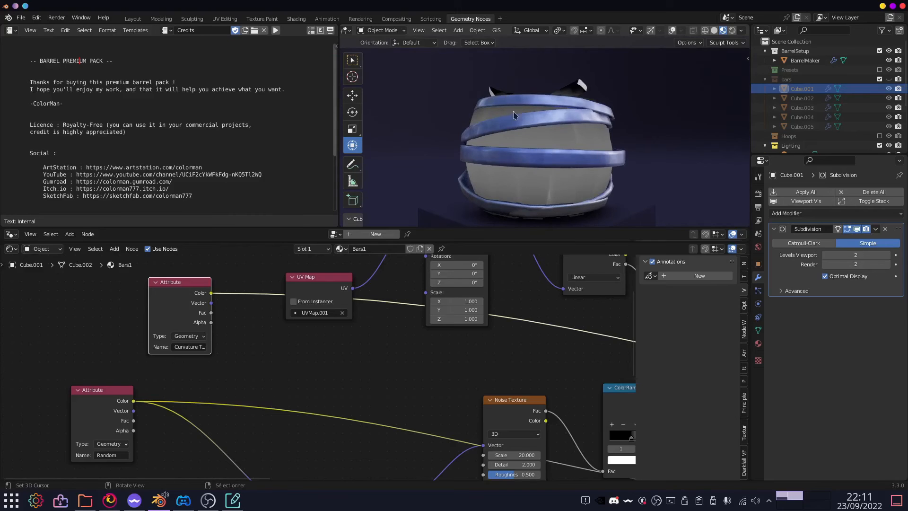
middle_drag(491, 110, 563, 155)
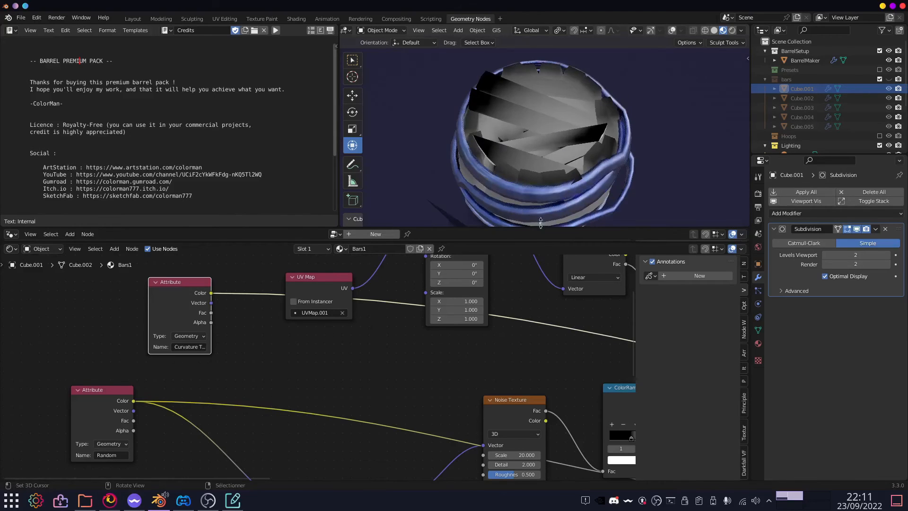
scroll(331, 372, down, 1)
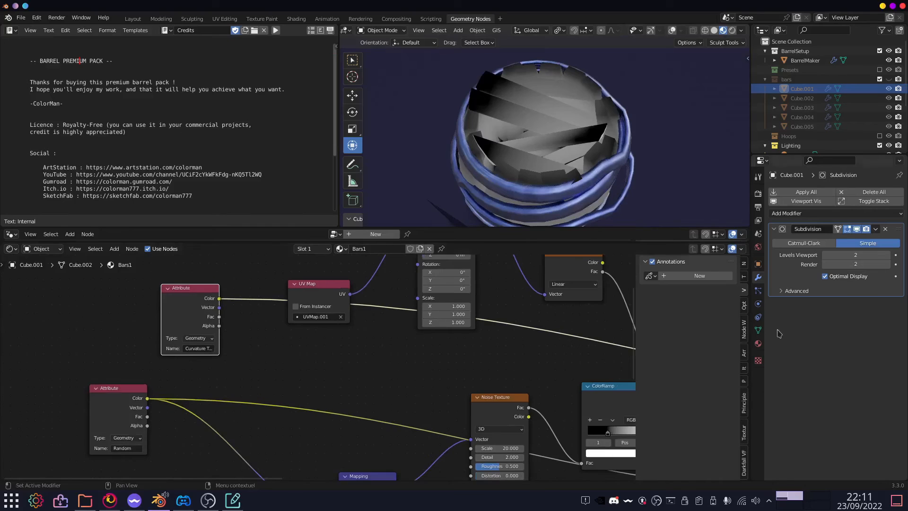
Review the Output Attributes names at the end of the BarrelMaker object's modifier settings.
click(805, 60)
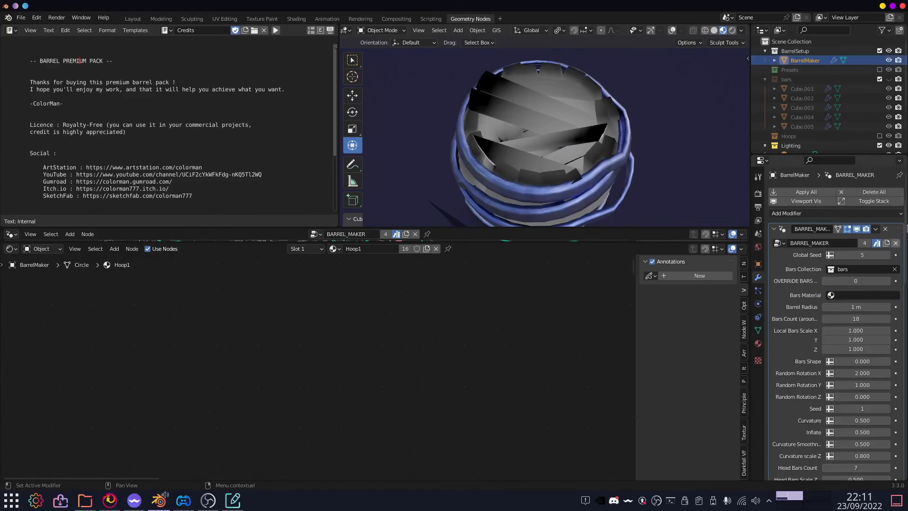
scroll(907, 320, down, 1)
drag(906, 320, 900, 453)
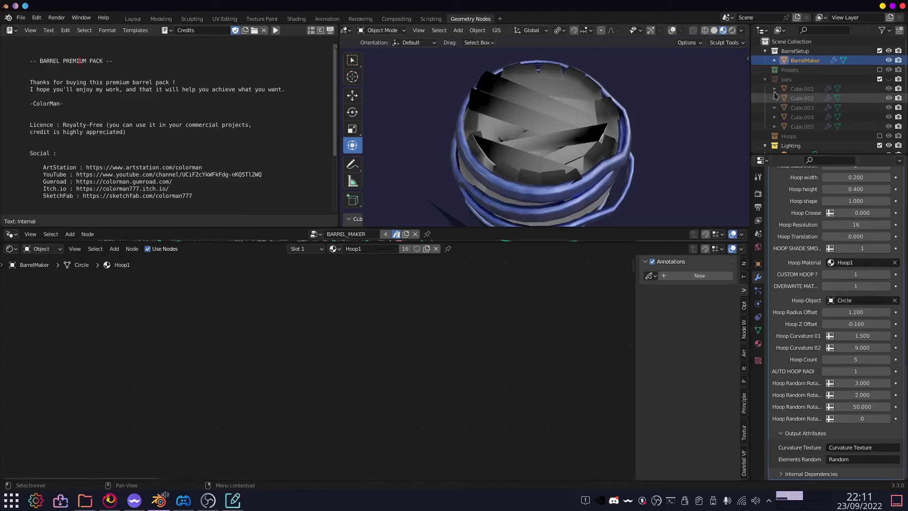
Preview the Random attribute from Cube.001's Bars1 material on the barrel and inspect the per-bar shades from several angles.
click(803, 91)
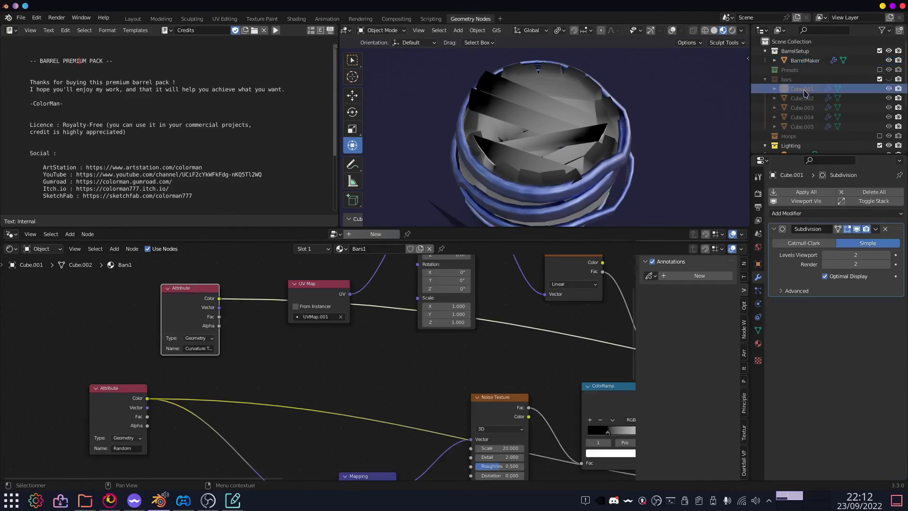
ctrl+shift+click(132, 400)
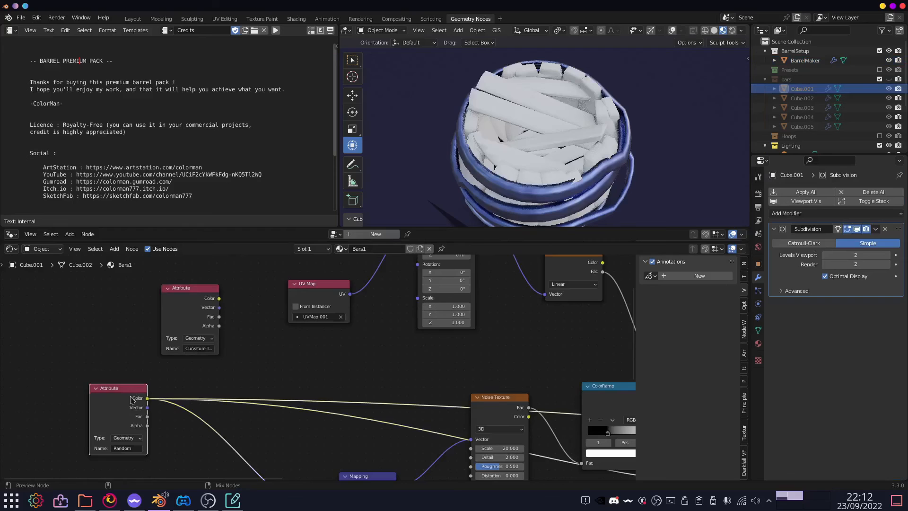
middle_drag(598, 138, 539, 203)
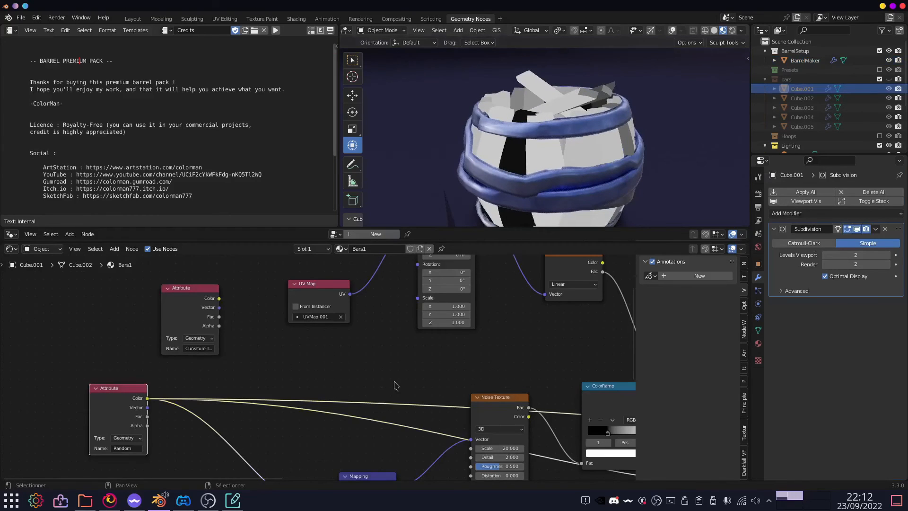
scroll(394, 382, down, 3)
middle_drag(386, 399, 320, 345)
scroll(338, 369, up, 1)
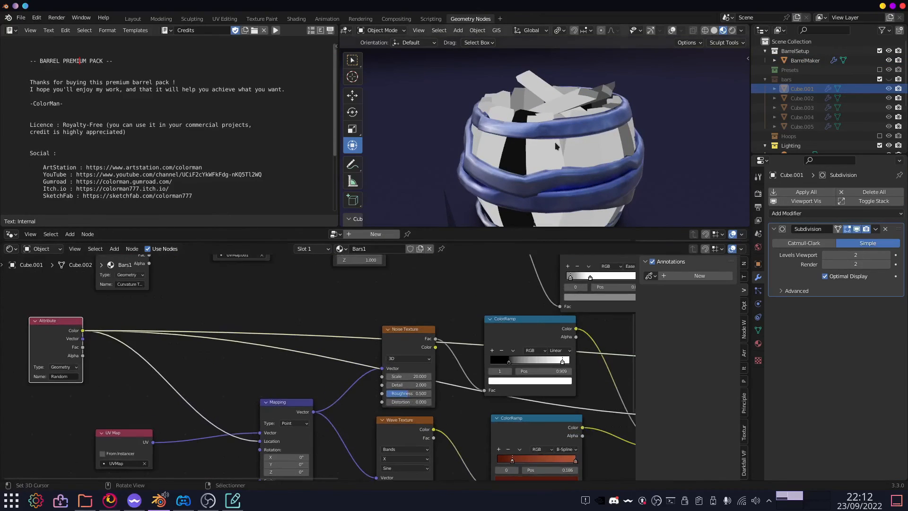
middle_drag(555, 146, 569, 116)
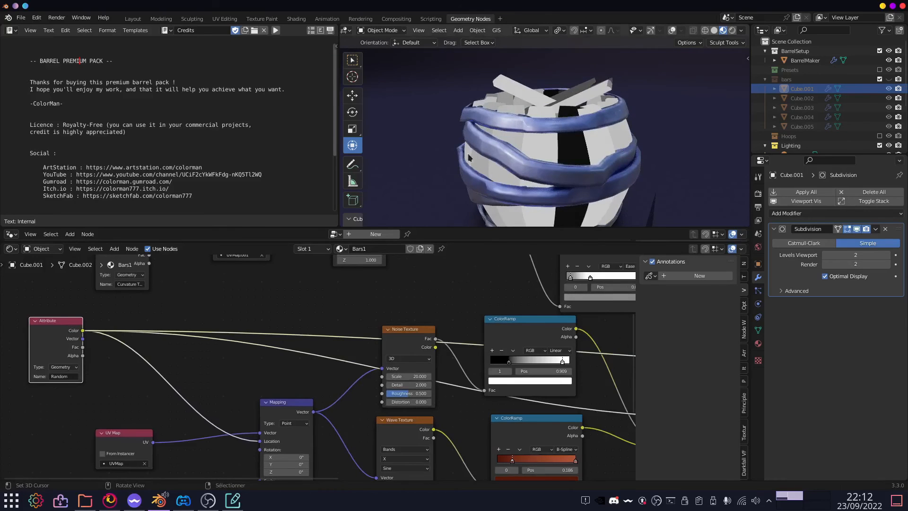
middle_drag(468, 158, 546, 167)
Trace the Random attribute's link into the Mapping node's Location input and preview the Wave Texture on the barrel.
middle_drag(286, 421, 306, 307)
scroll(285, 354, up, 1)
drag(304, 319, 302, 312)
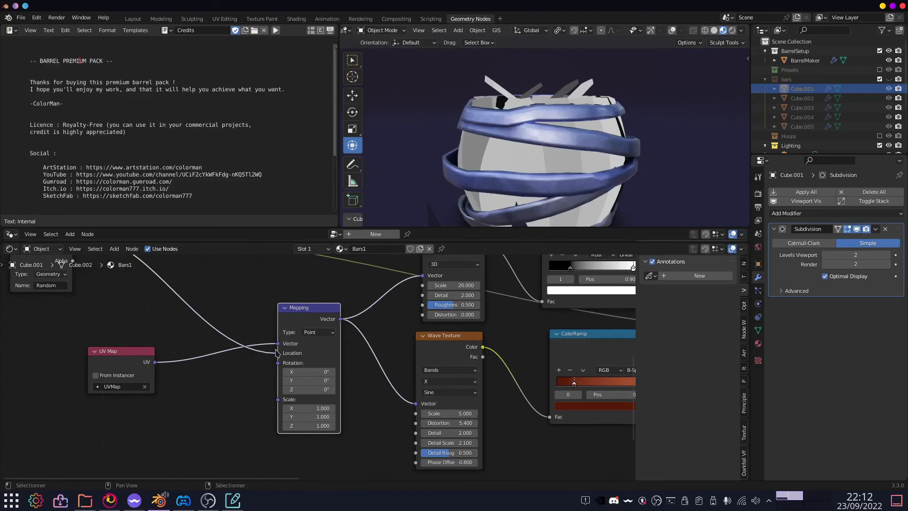
scroll(278, 349, up, 1)
middle_drag(293, 347, 306, 371)
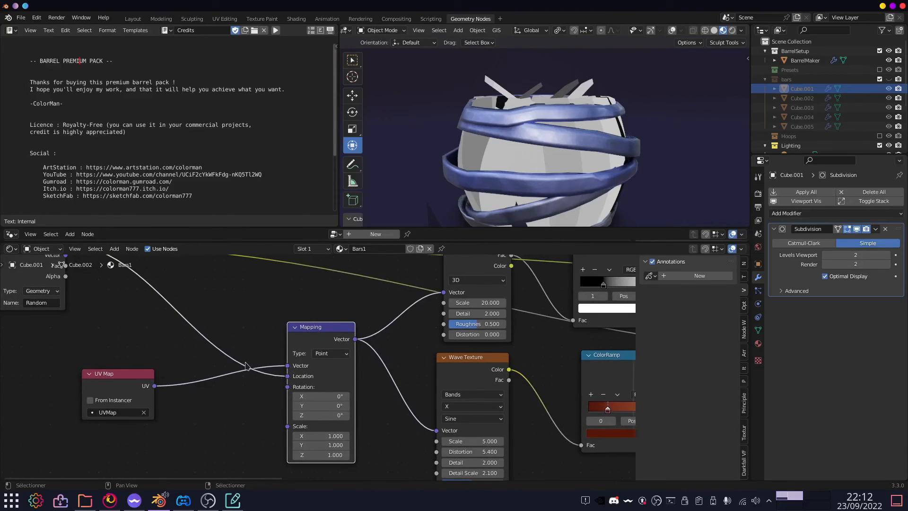
middle_drag(246, 365, 306, 388)
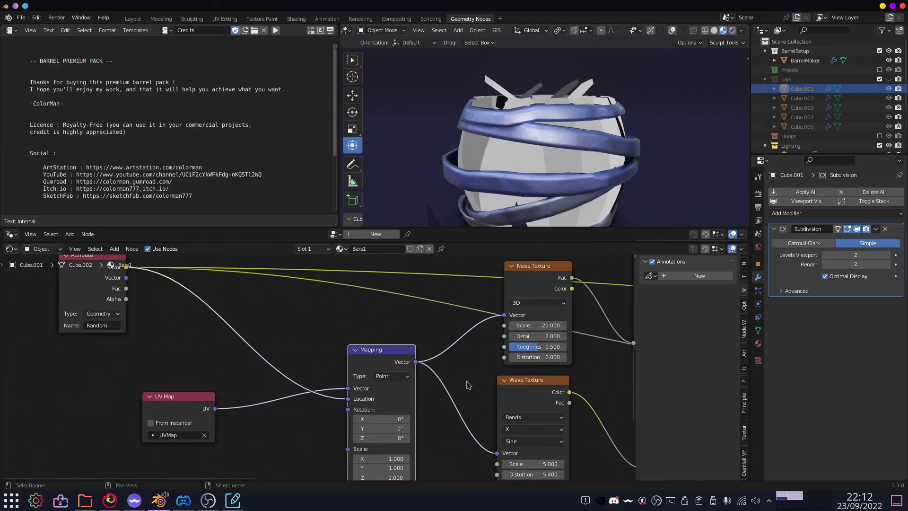
middle_drag(534, 379, 404, 366)
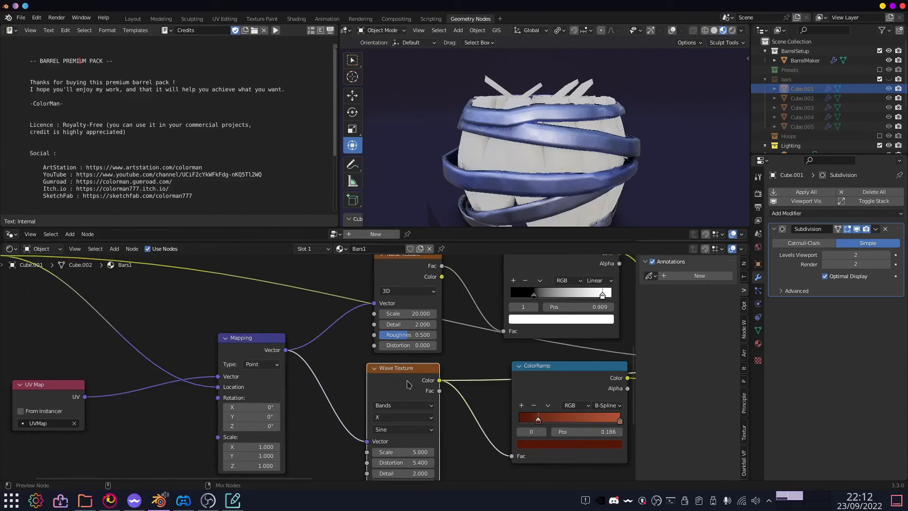
mouse_move(529, 143)
middle_down()
mouse_move(554, 148)
mouse_move(586, 183)
mouse_move(517, 183)
middle_up()
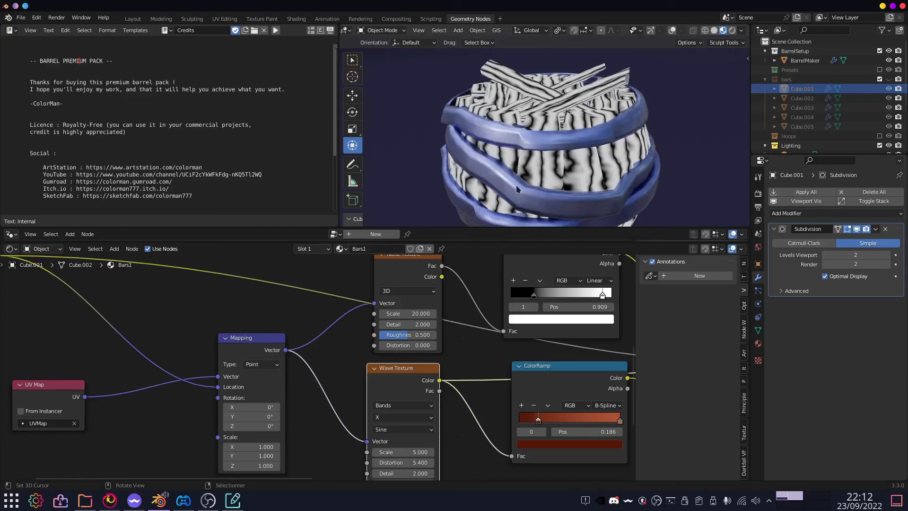
Link the UV Map output directly to the Wave Texture's Vector input, bypassing the Mapping node, and inspect the bars.
middle_drag(124, 371, 198, 384)
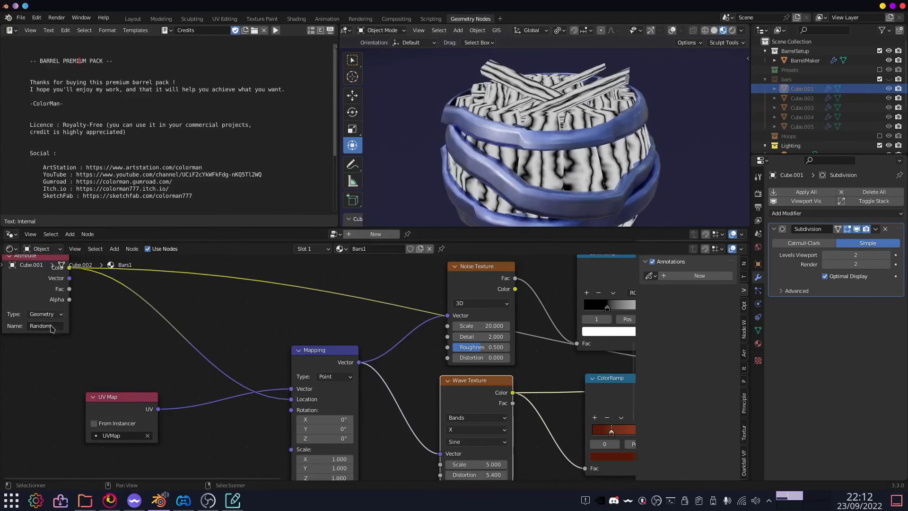
drag(159, 411, 442, 437)
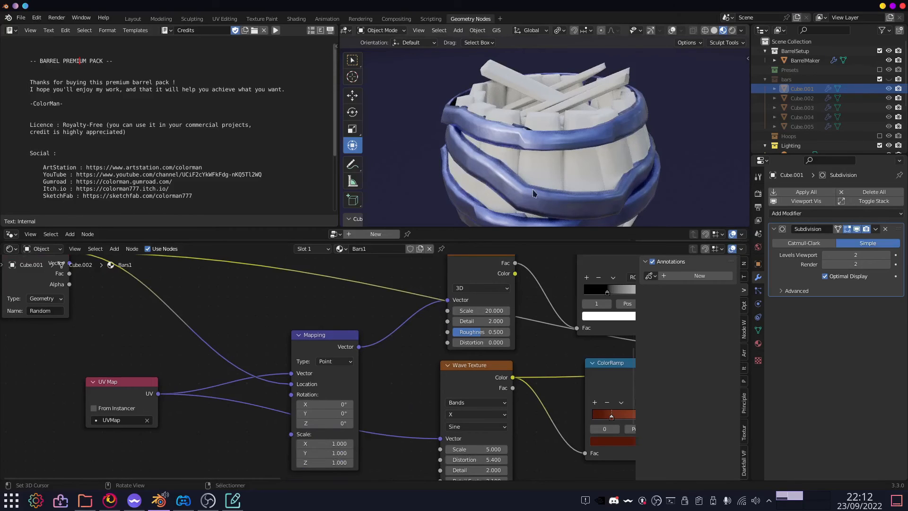
middle_drag(533, 189, 496, 132)
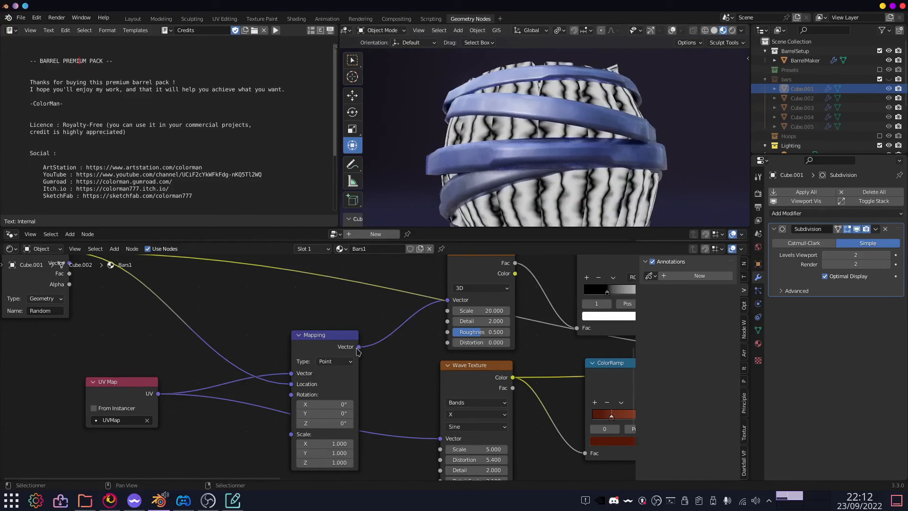
Reconnect the Mapping node's Vector output to the Wave Texture's Vector input and inspect the barrel.
drag(359, 347, 440, 438)
scroll(544, 185, down, 3)
middle_drag(544, 184, 548, 208)
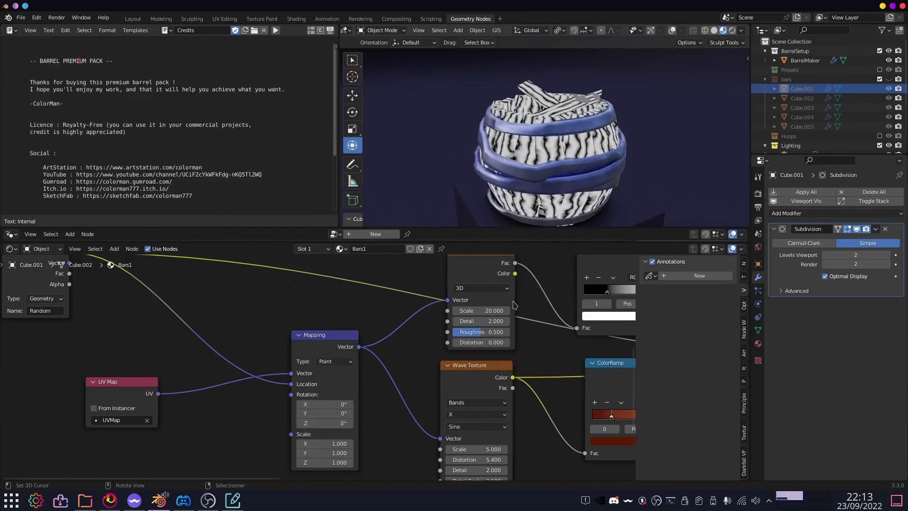
Switch the preview back to the Principled BSDF in the Bars1 material and inspect the shaded wooden barrel.
scroll(514, 305, down, 2)
middle_drag(398, 324, 307, 311)
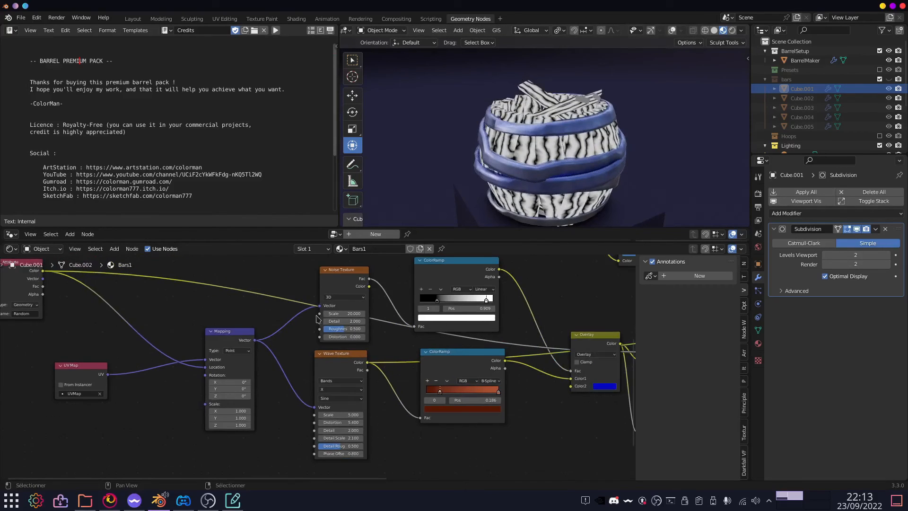
scroll(500, 347, down, 3)
middle_drag(500, 347, 238, 333)
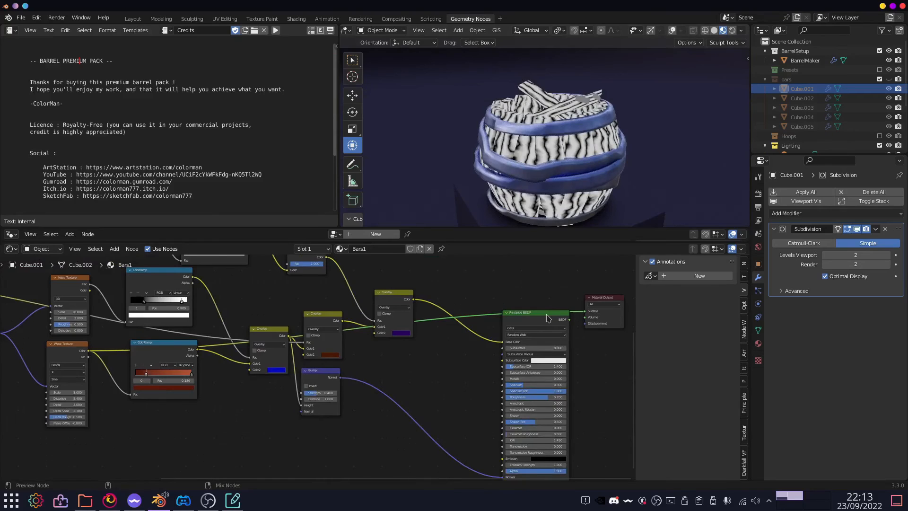
middle_drag(326, 353, 446, 401)
middle_drag(506, 180, 593, 144)
middle_drag(469, 139, 570, 166)
Examine the UV Map node set to UVMap that feeds the Mapping node's Vector input, and inspect the bars.
middle_drag(460, 335, 533, 324)
scroll(183, 408, up, 3)
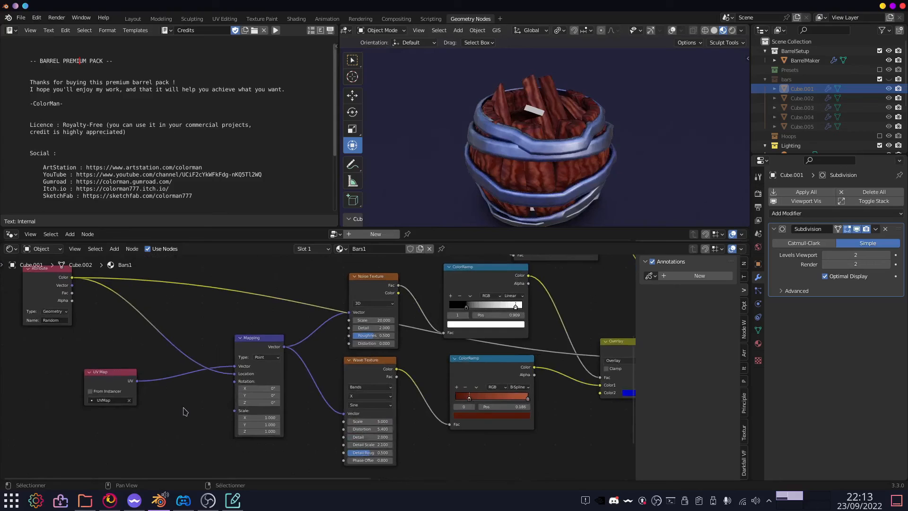
middle_drag(161, 415, 351, 382)
scroll(350, 383, up, 3)
scroll(352, 387, up, 1)
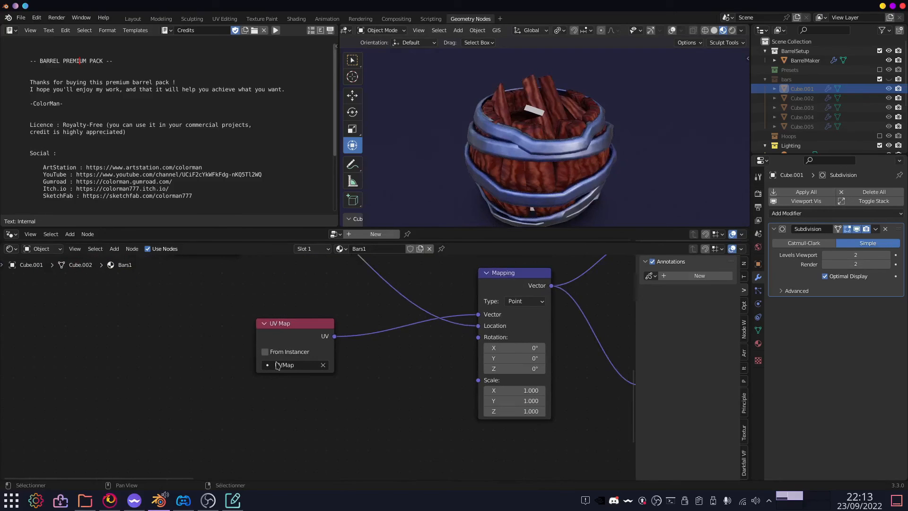
middle_drag(539, 170, 622, 127)
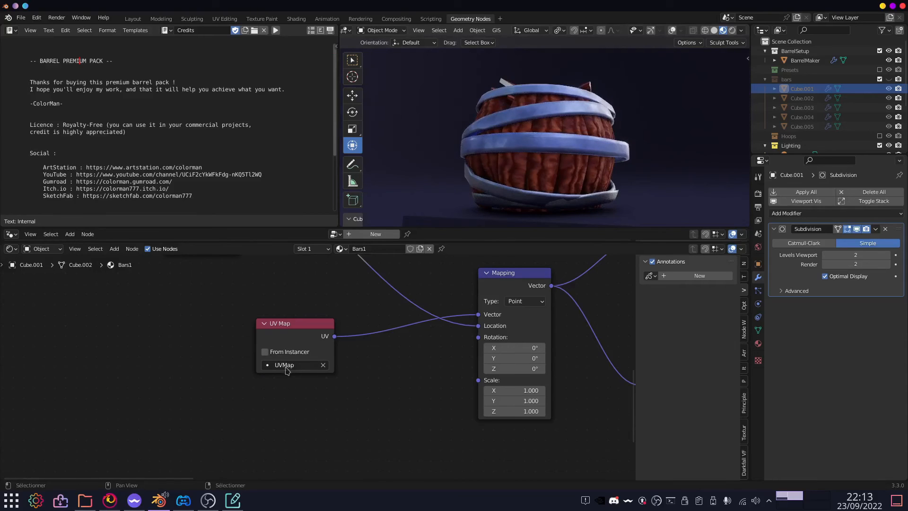
click(296, 334)
Add a Texture Coordinate node beside the UV Map node and try pulling a link from its UV output to compare the two.
middle_drag(377, 324, 364, 357)
scroll(281, 374, down, 1)
key(shift+a)
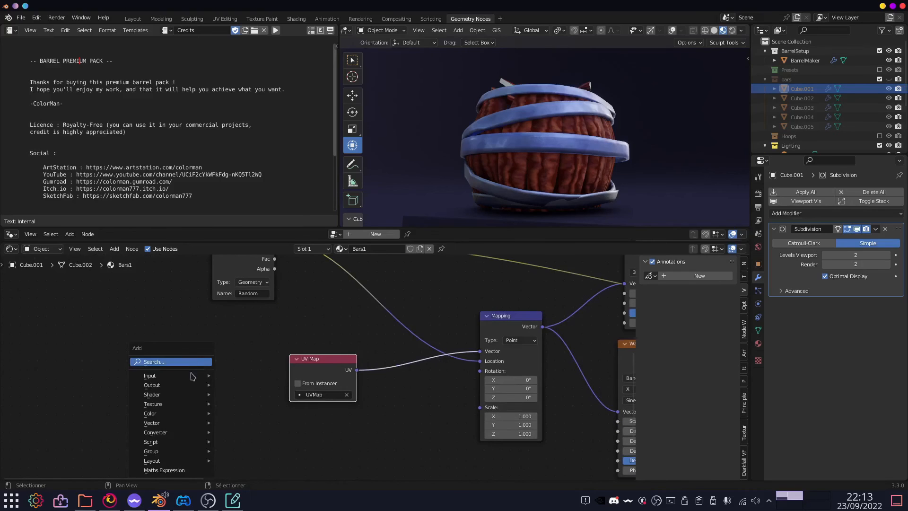
mouse_move(194, 376)
click(273, 337)
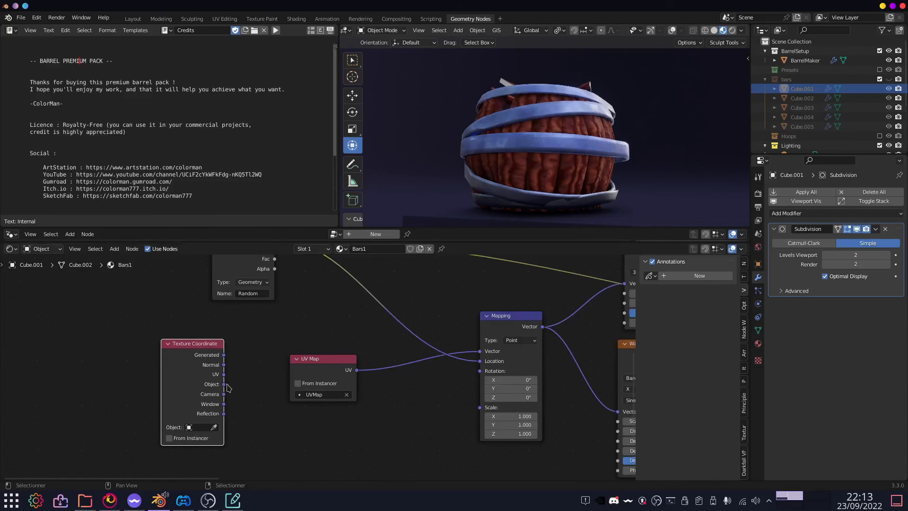
drag(224, 374, 255, 358)
key(Escape)
click(331, 366)
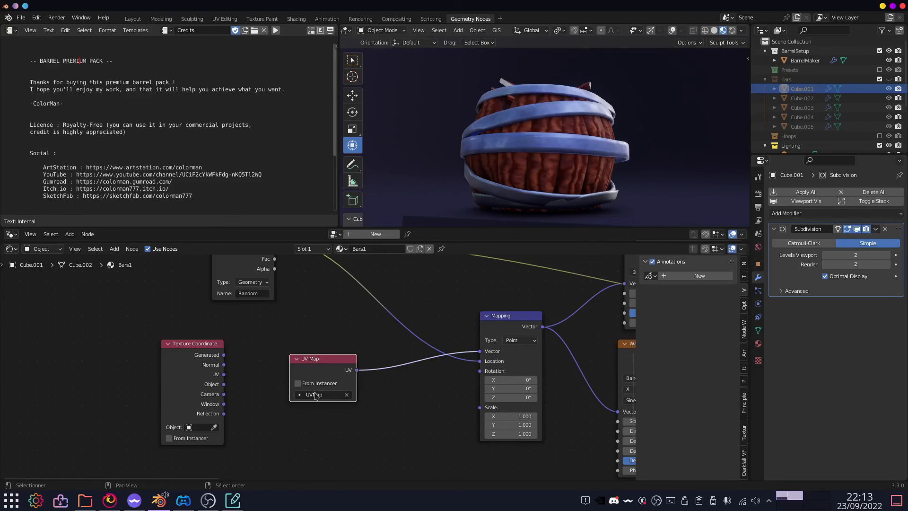
Delete the Texture Coordinate node from the Bars1 material.
click(211, 366)
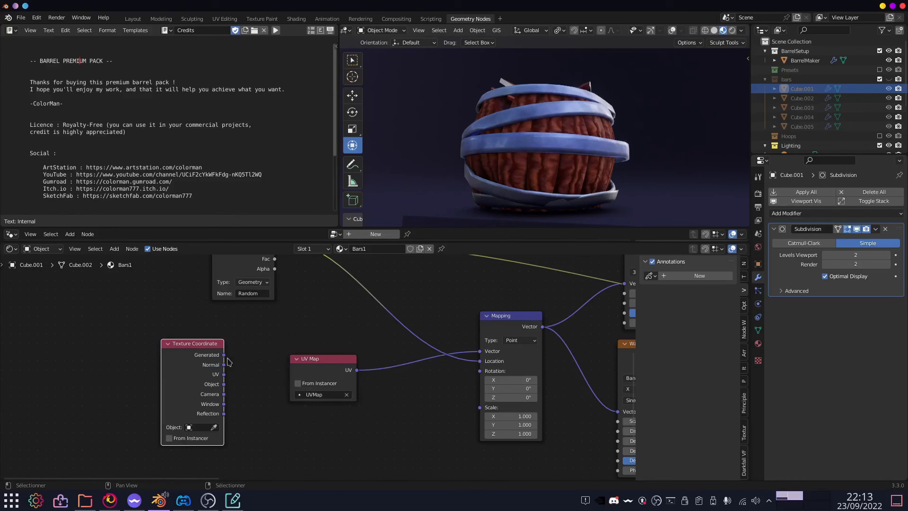
key(x)
scroll(264, 362, down, 3)
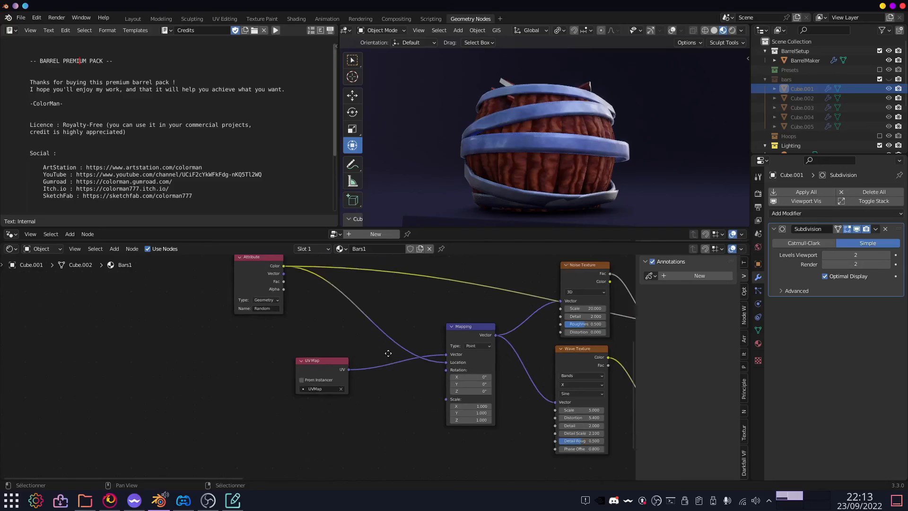
middle_drag(385, 350, 328, 362)
Switch the viewport to Rendered shading and view the lit barrel through the scene camera.
middle_drag(527, 166, 530, 213)
click(732, 30)
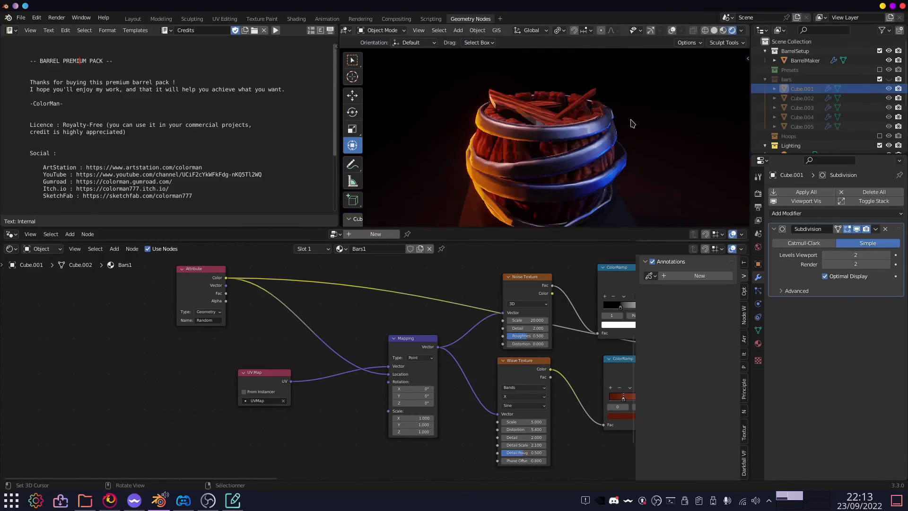
scroll(528, 142, down, 3)
scroll(528, 142, up, 5)
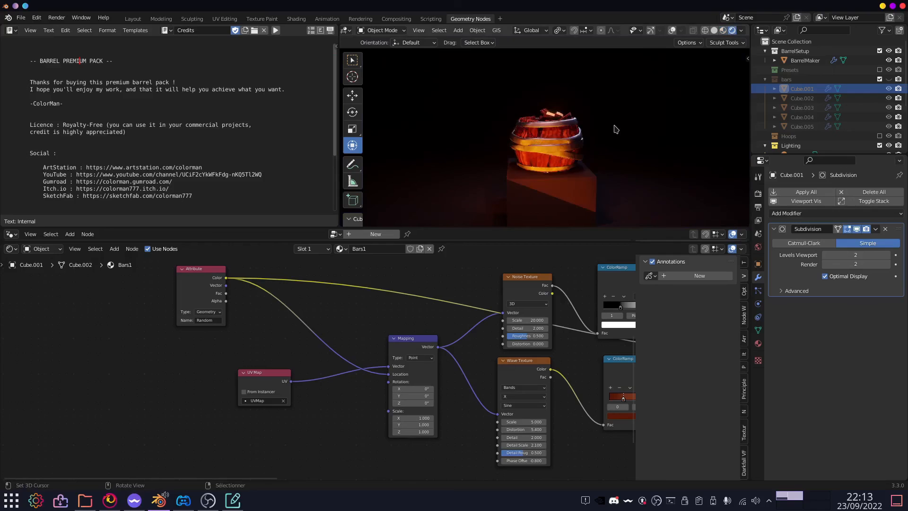
key(q)
click(610, 141)
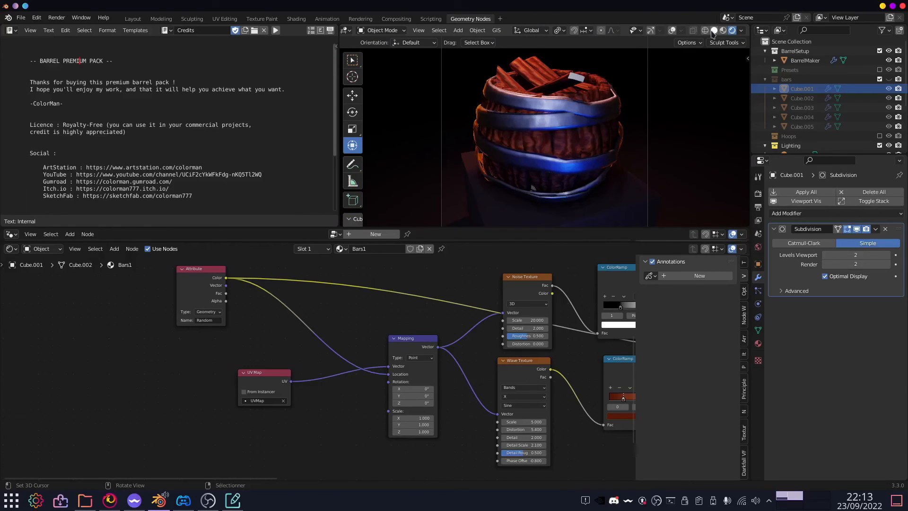
Review the Bars1 node tree from its textures through to the Principled BSDF and Material Output.
middle_drag(552, 286, 385, 361)
scroll(424, 373, down, 3)
middle_drag(480, 399, 286, 337)
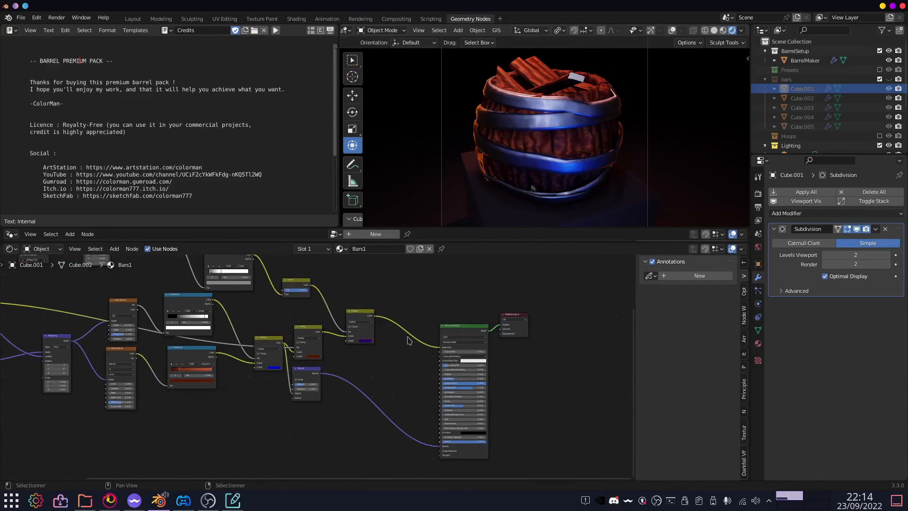
scroll(416, 331, up, 5)
middle_drag(441, 317, 443, 341)
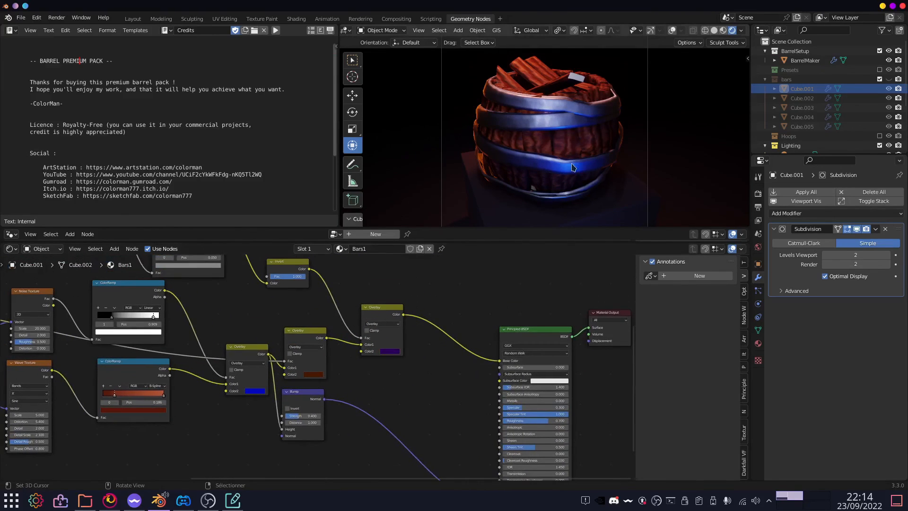
Switch to Solid shading, replace the BarrelMaker object with the Presets collection in view, and show the viewport overlays.
click(714, 31)
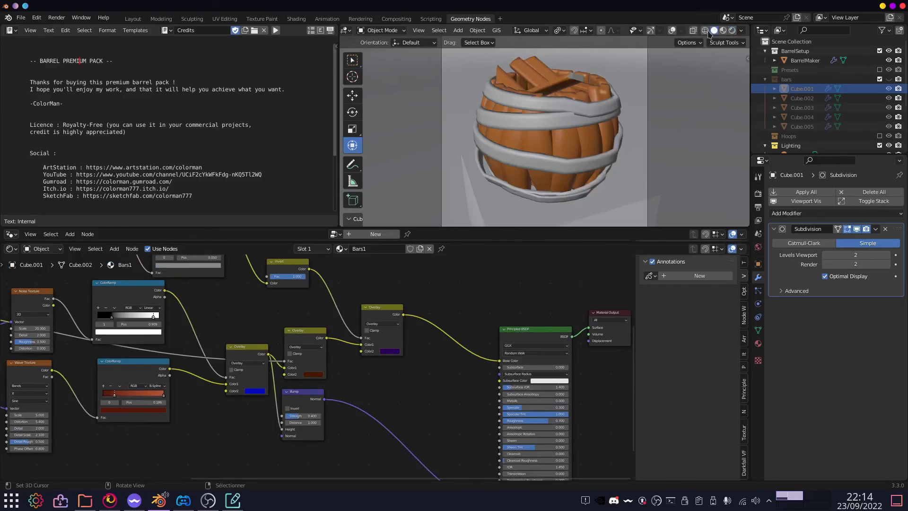
click(889, 60)
click(672, 30)
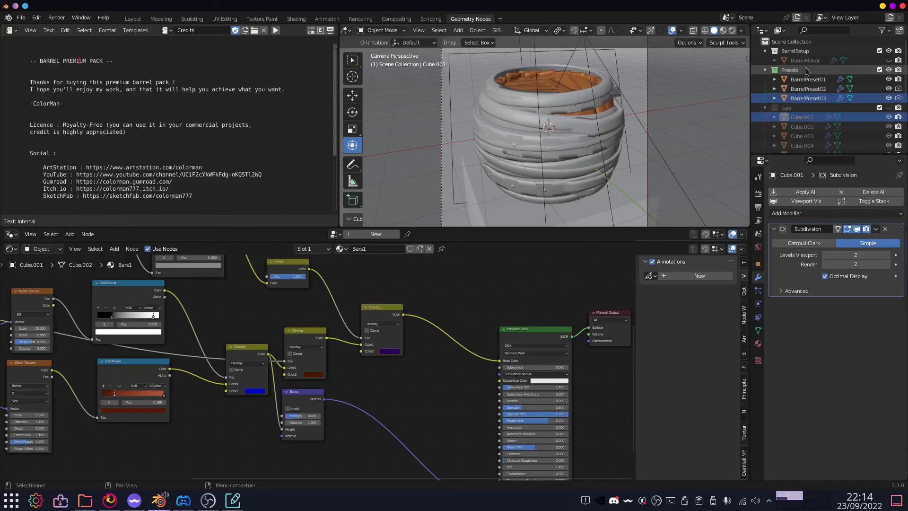
Hide BarrelPreset03 and BarrelPreset02, and preview BarrelPreset01 in Rendered shading without overlays.
click(888, 98)
click(888, 90)
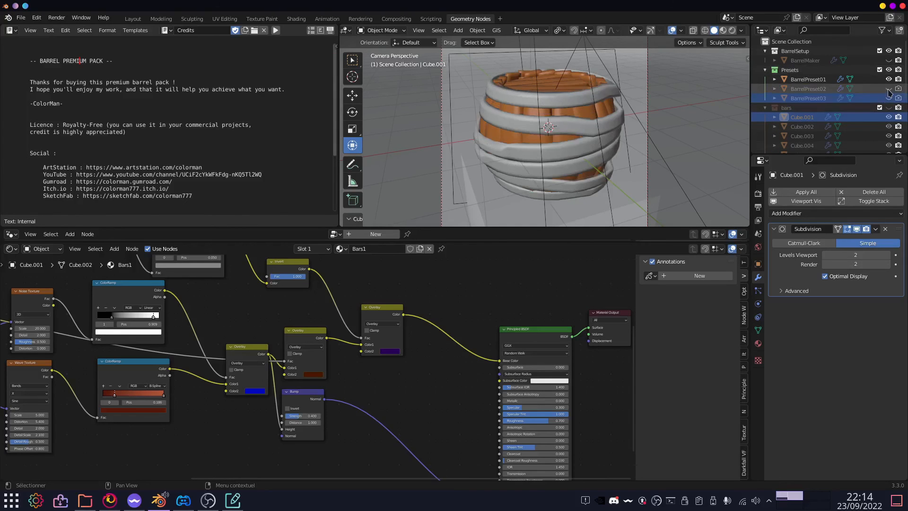
click(731, 31)
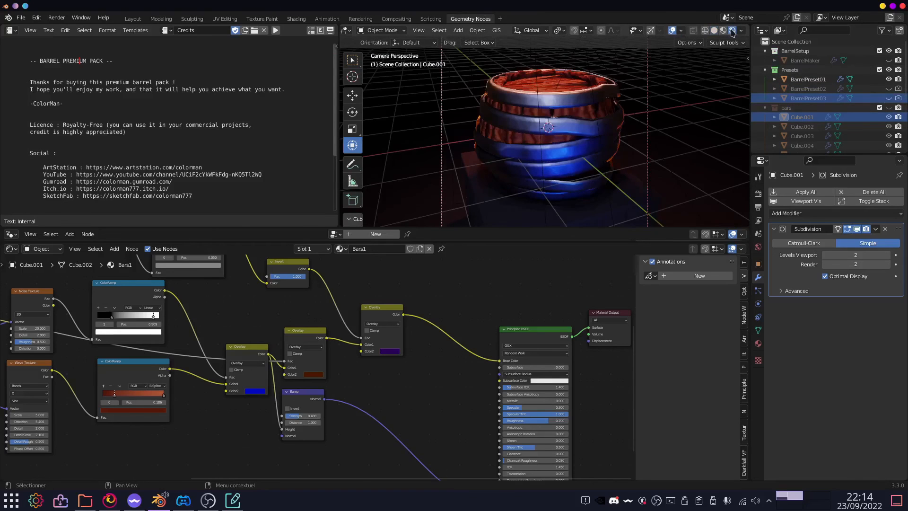
click(673, 31)
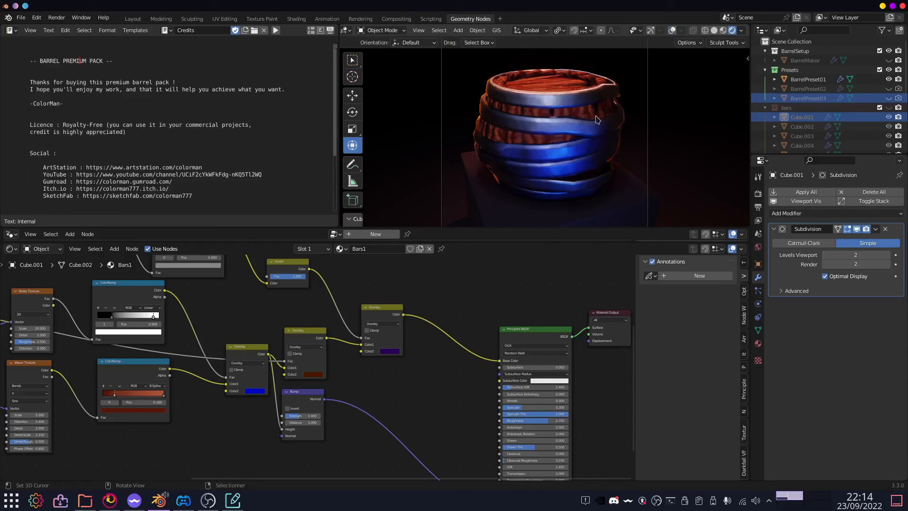
Show BarrelPreset02 in place of BarrelPreset01 and inspect its rendered wood and hoops up close.
click(888, 80)
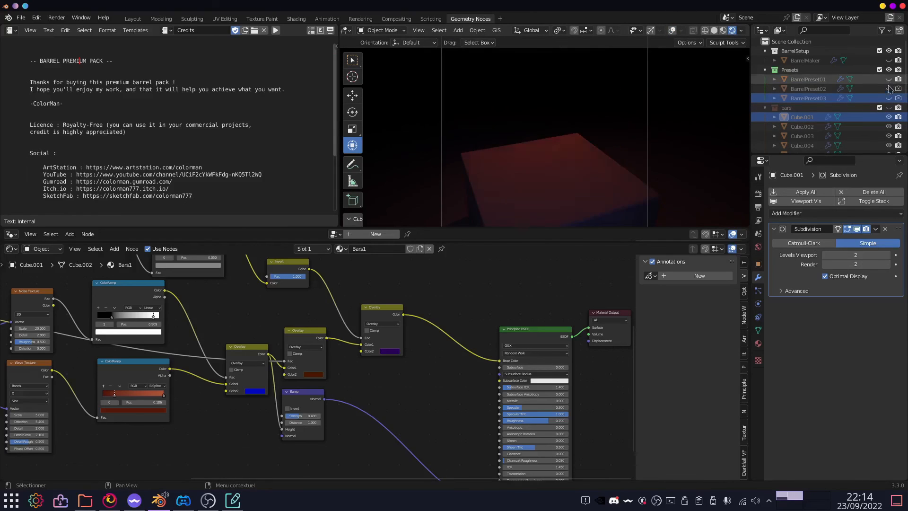
click(889, 89)
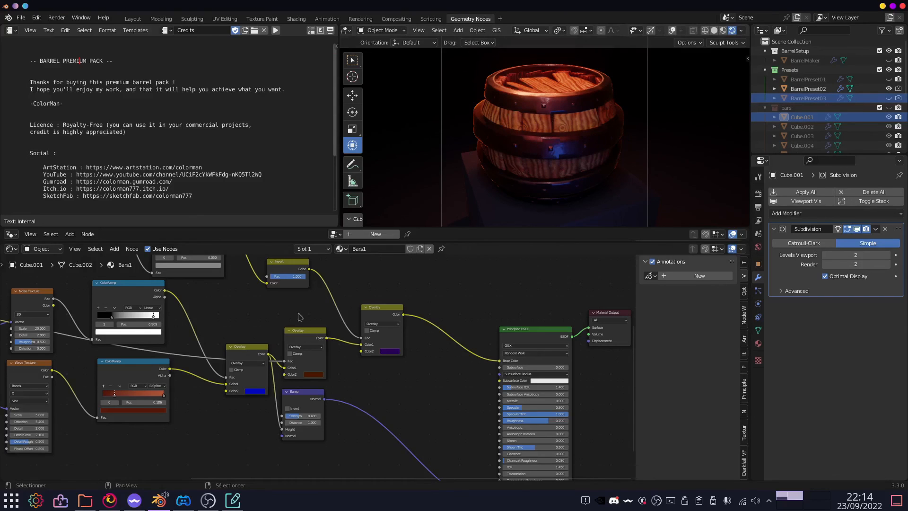
middle_drag(101, 338, 199, 351)
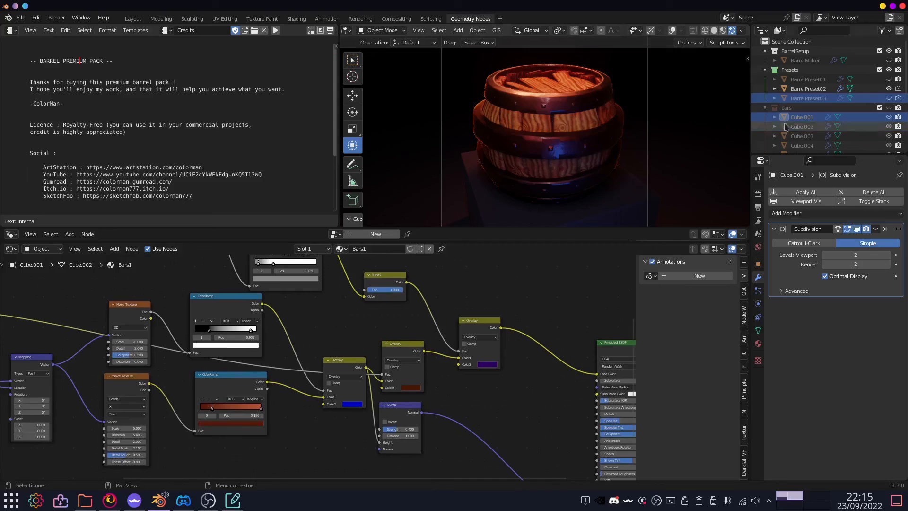
scroll(839, 126, down, 5)
scroll(838, 126, up, 3)
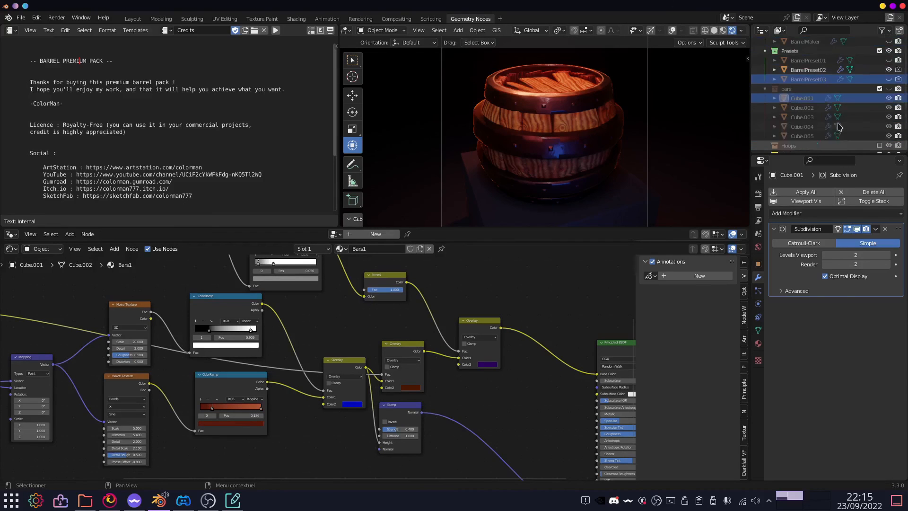
click(758, 344)
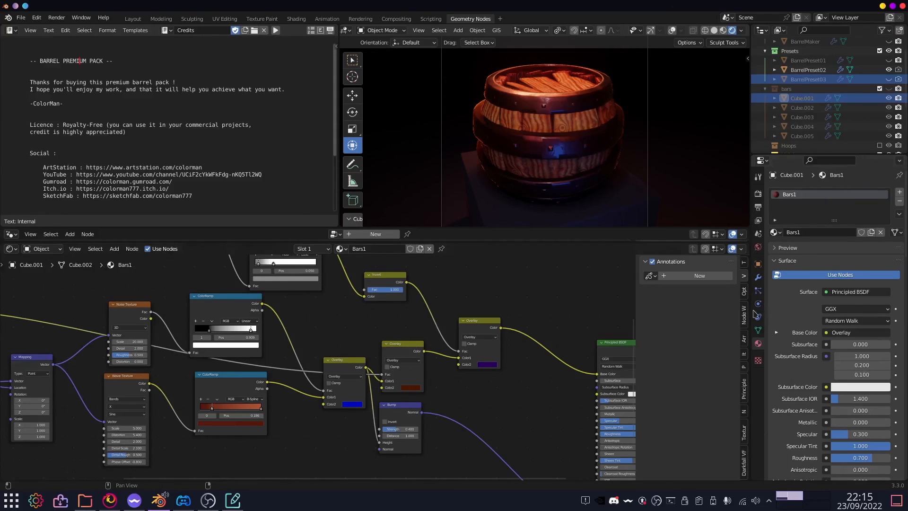
click(757, 282)
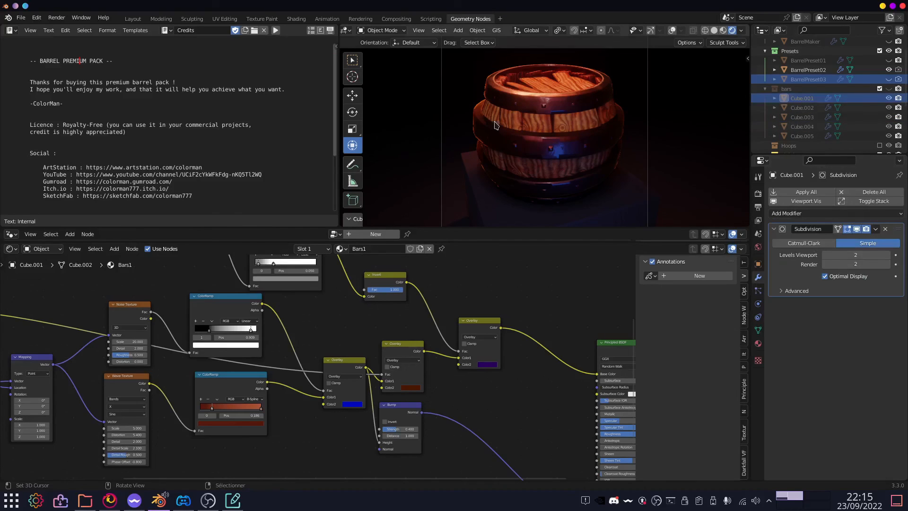
scroll(556, 124, up, 5)
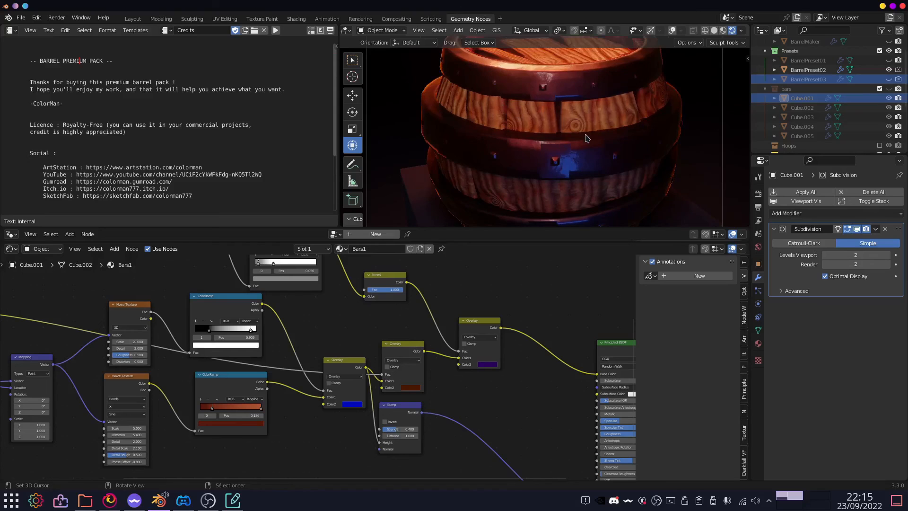
scroll(586, 137, down, 4)
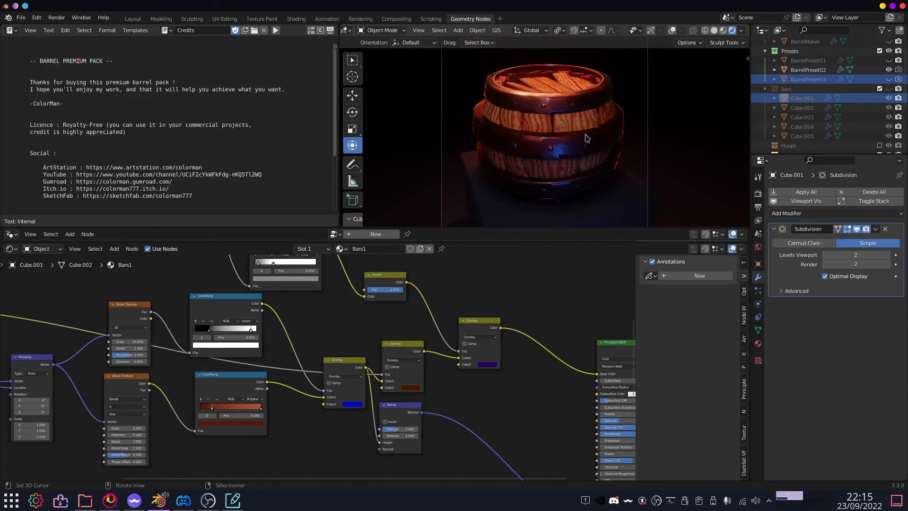
scroll(587, 137, down, 2)
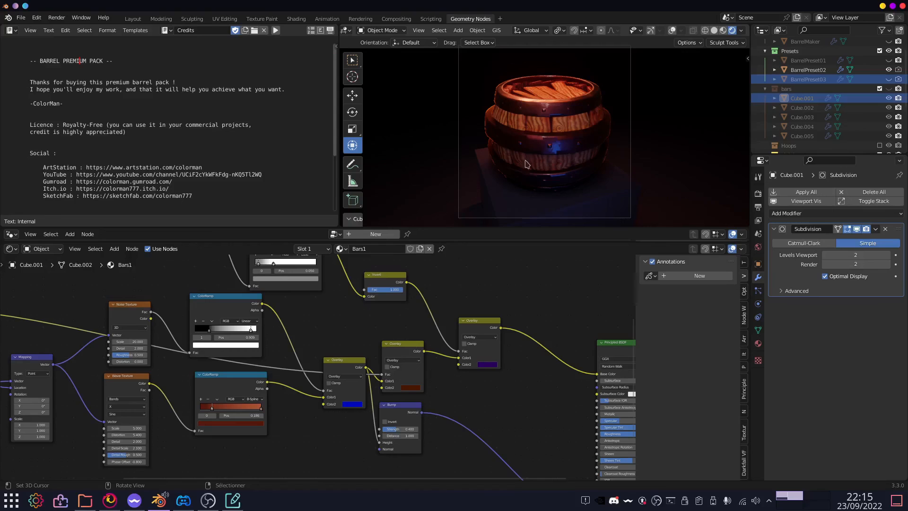
scroll(525, 147, up, 2)
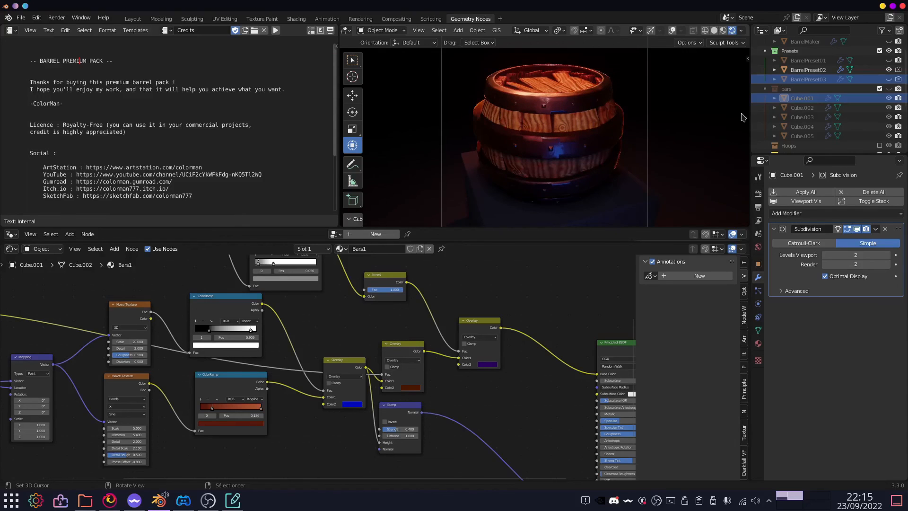
Show BarrelPreset03 in place of BarrelPreset02 and inspect the rendered barrel from above and from the side.
click(889, 69)
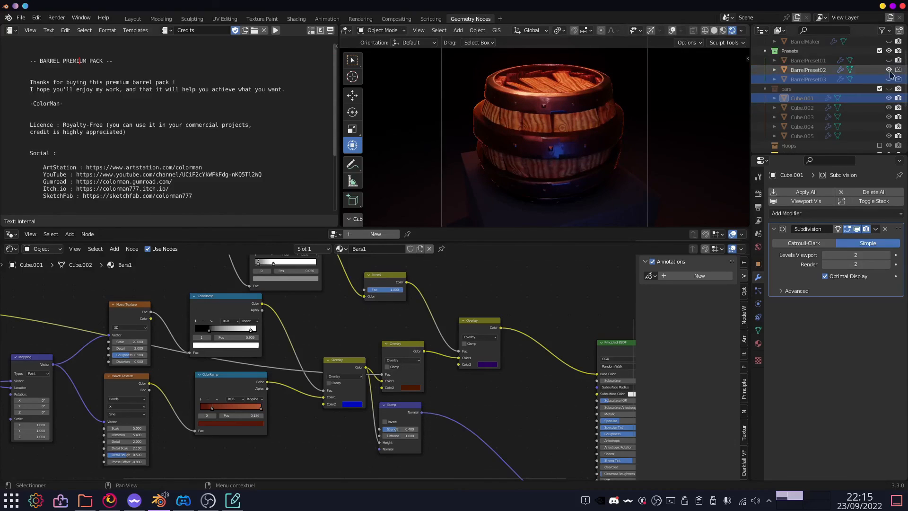
click(889, 79)
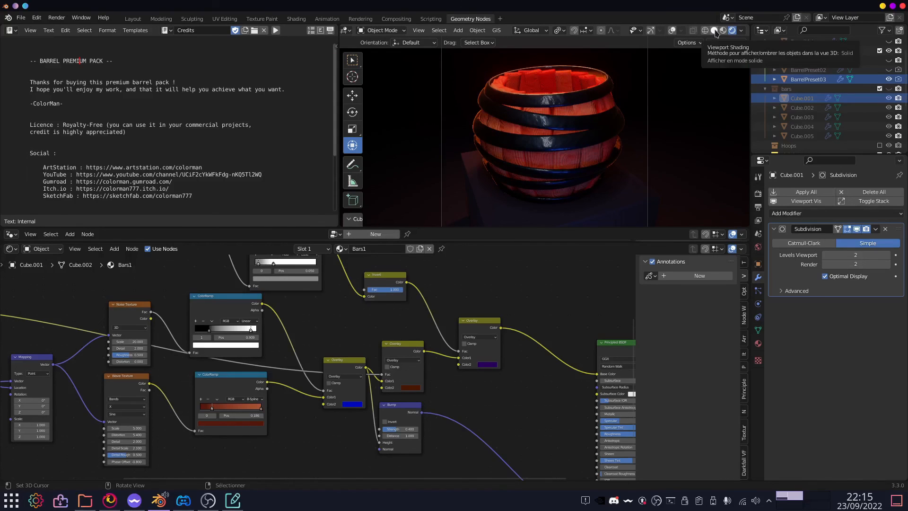
mouse_move(598, 141)
middle_down()
mouse_move(575, 137)
mouse_move(573, 103)
middle_up()
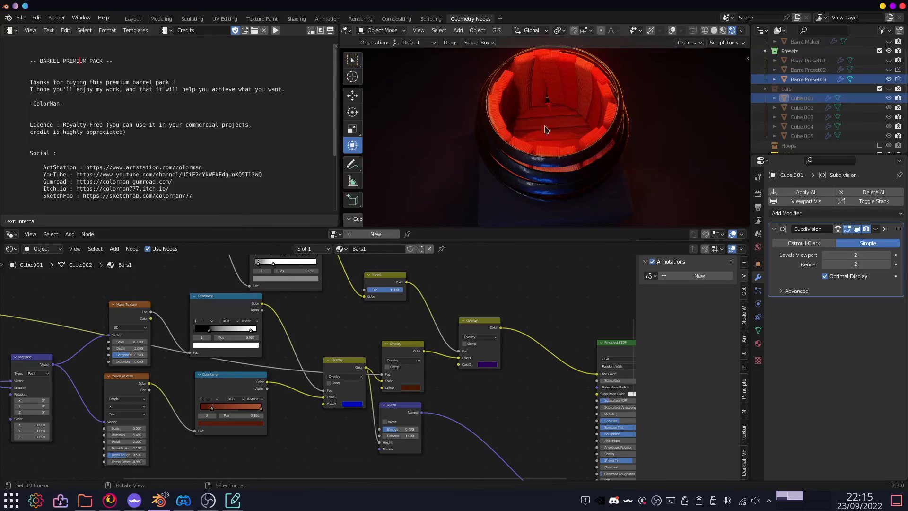
middle_drag(563, 121, 567, 158)
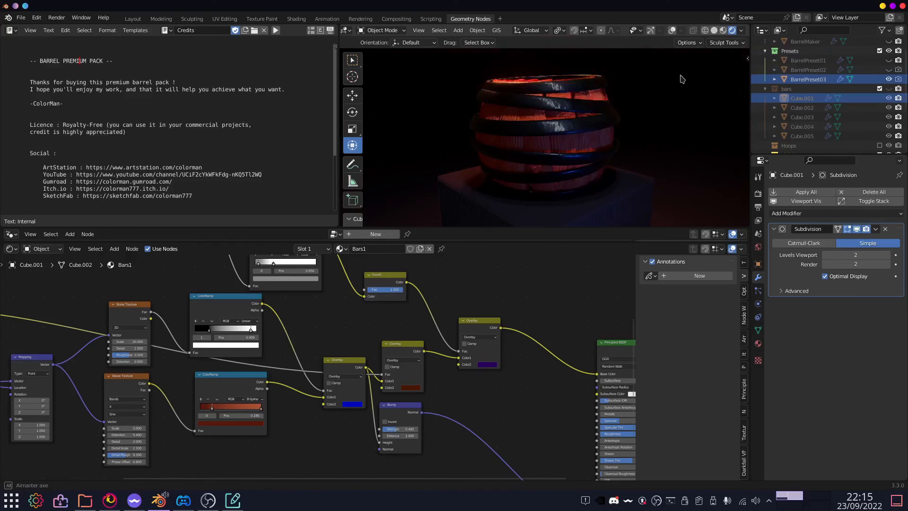
Switch the viewport to Solid shading and inspect BarrelPreset03's geometry from the side.
click(714, 30)
middle_drag(658, 98, 609, 97)
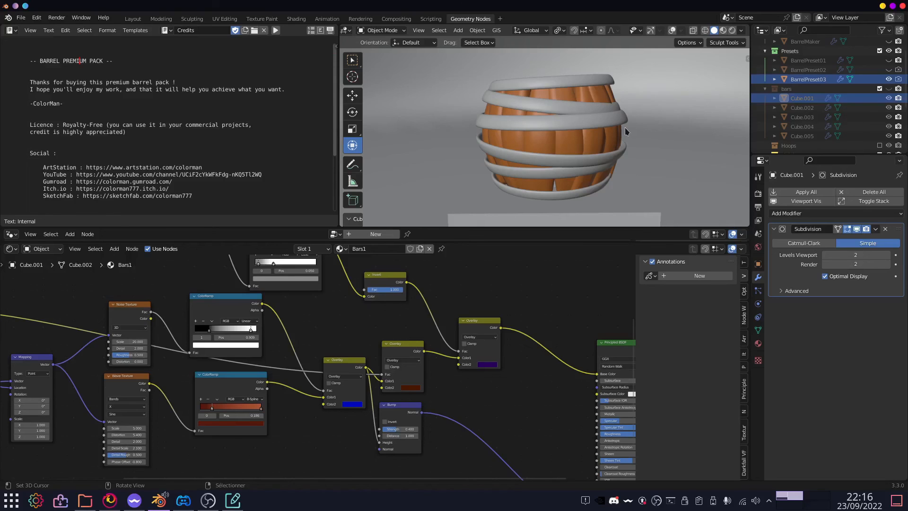
middle_drag(625, 126, 622, 133)
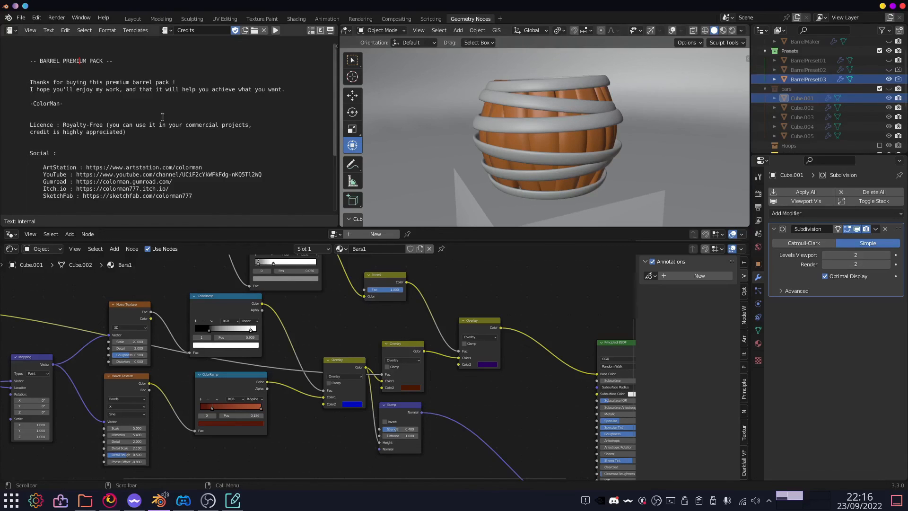
Highlight the Royalty-Free licence lines in the Credits text, then clear the selection.
drag(130, 132, 55, 124)
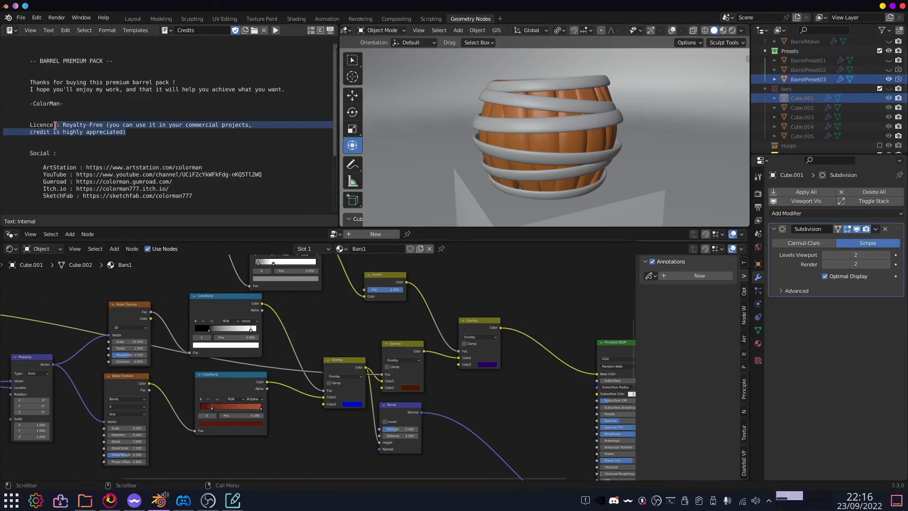
click(68, 126)
drag(148, 134, 67, 125)
click(100, 125)
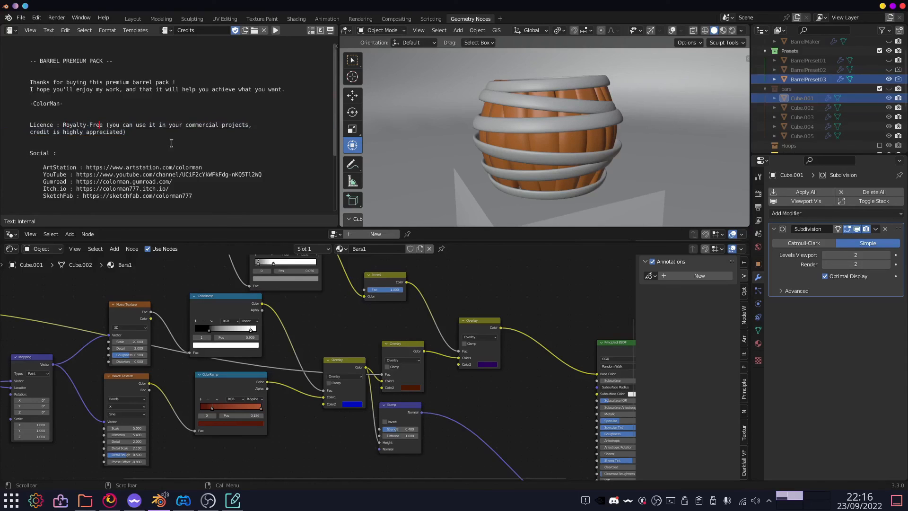